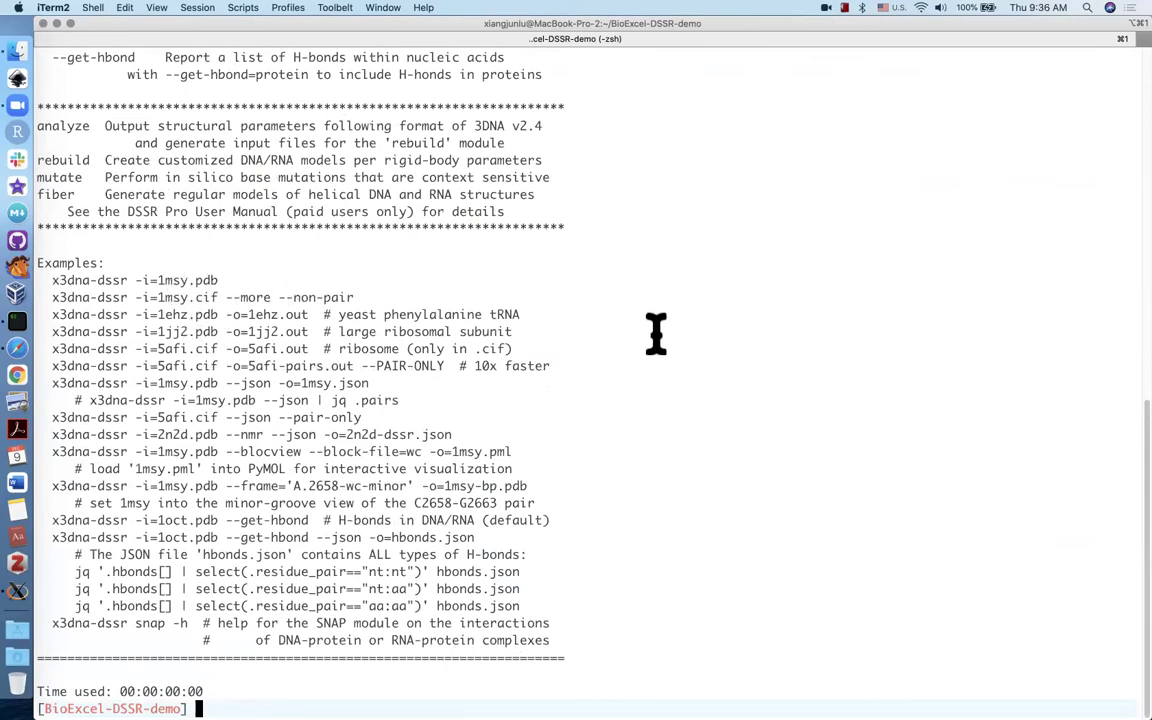
Step: Run ./x3dna-dssr -i=1ehz.pdb to analyse the 1ehz structure
type("./x3dna-dssr -i=1ehz.pdb")
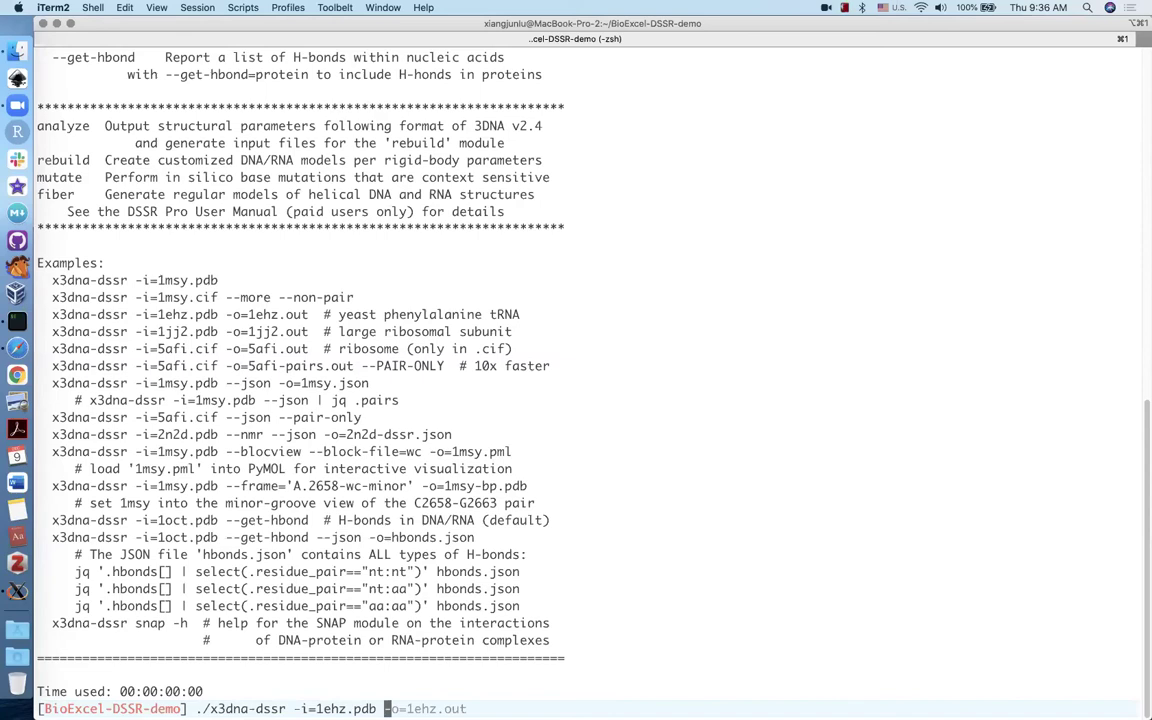
key("Return")
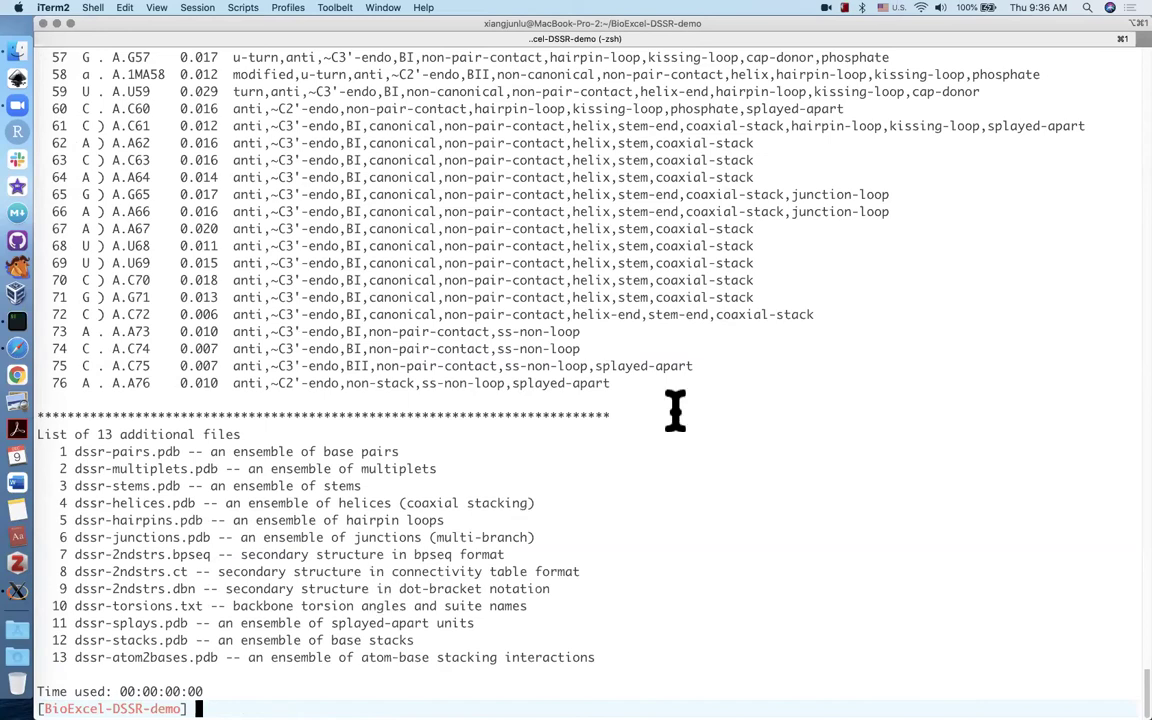
scroll(675, 410, "up", 5)
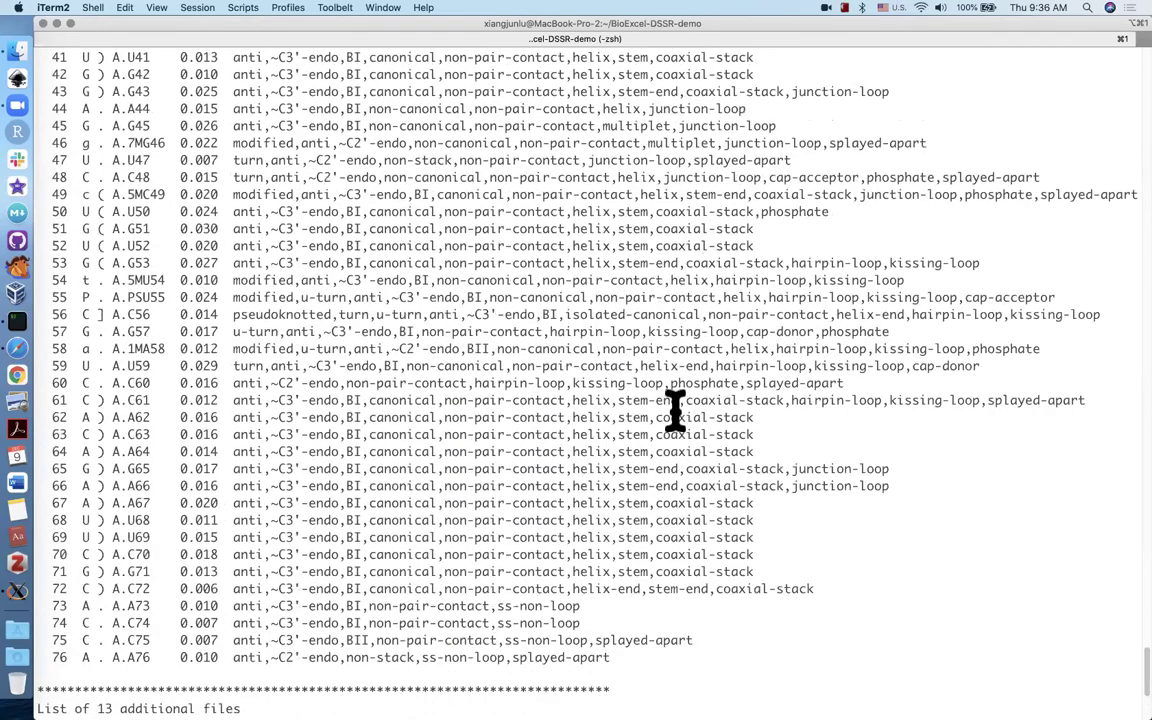
scroll(675, 410, "up", 15)
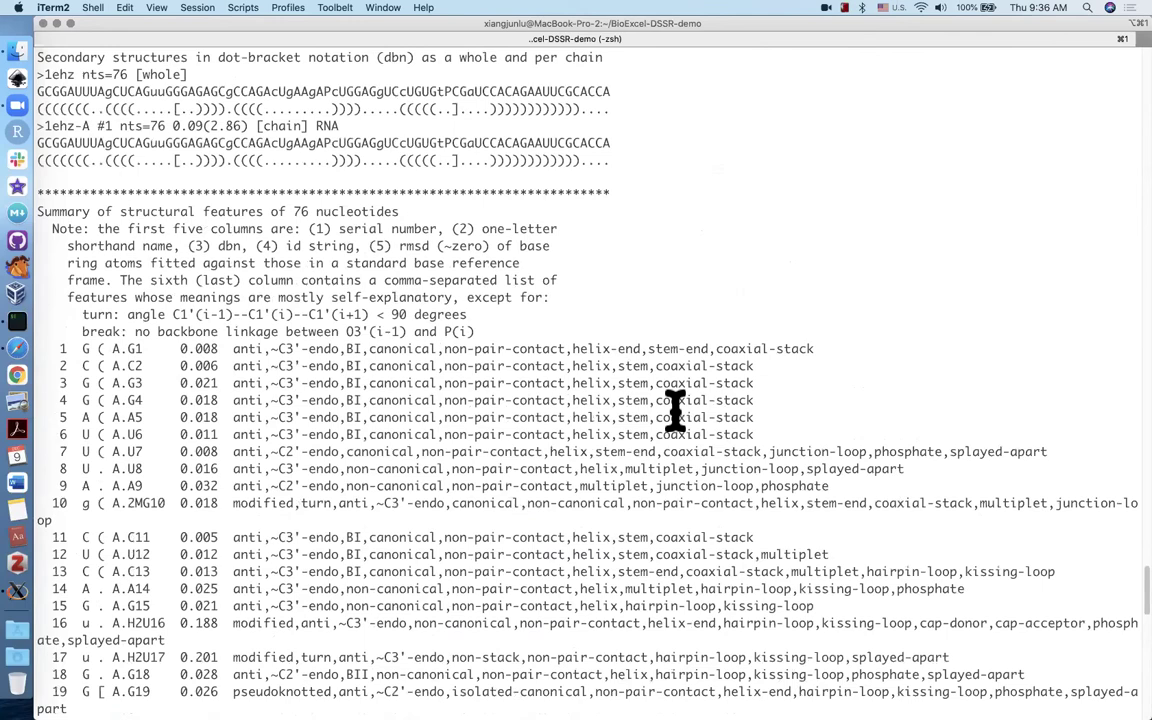
scroll(675, 410, "down", 20)
scroll(675, 410, "up", 7)
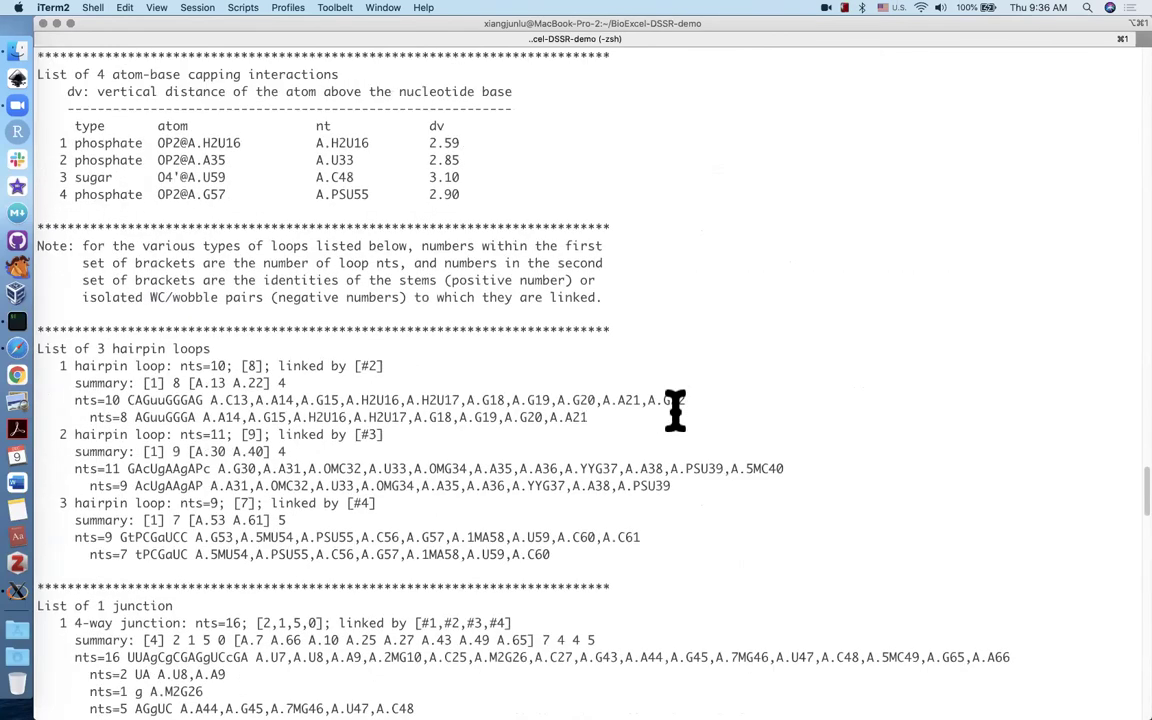
scroll(675, 410, "up", 10)
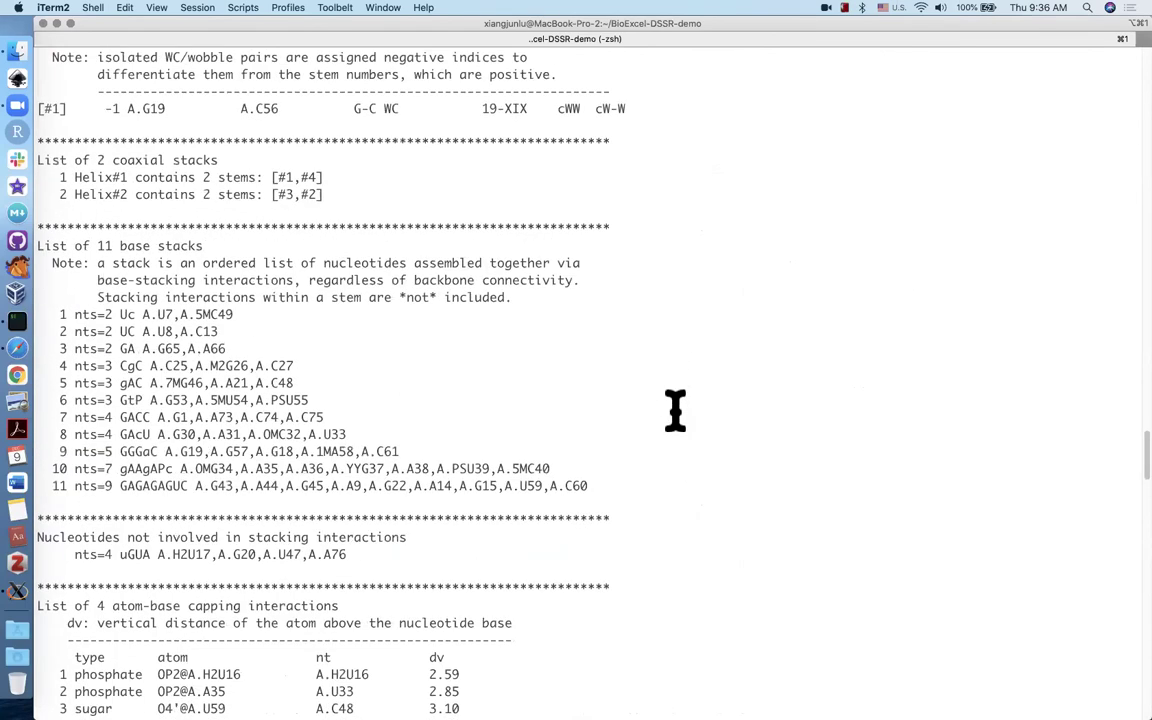
scroll(675, 410, "up", 8)
scroll(675, 410, "up", 12)
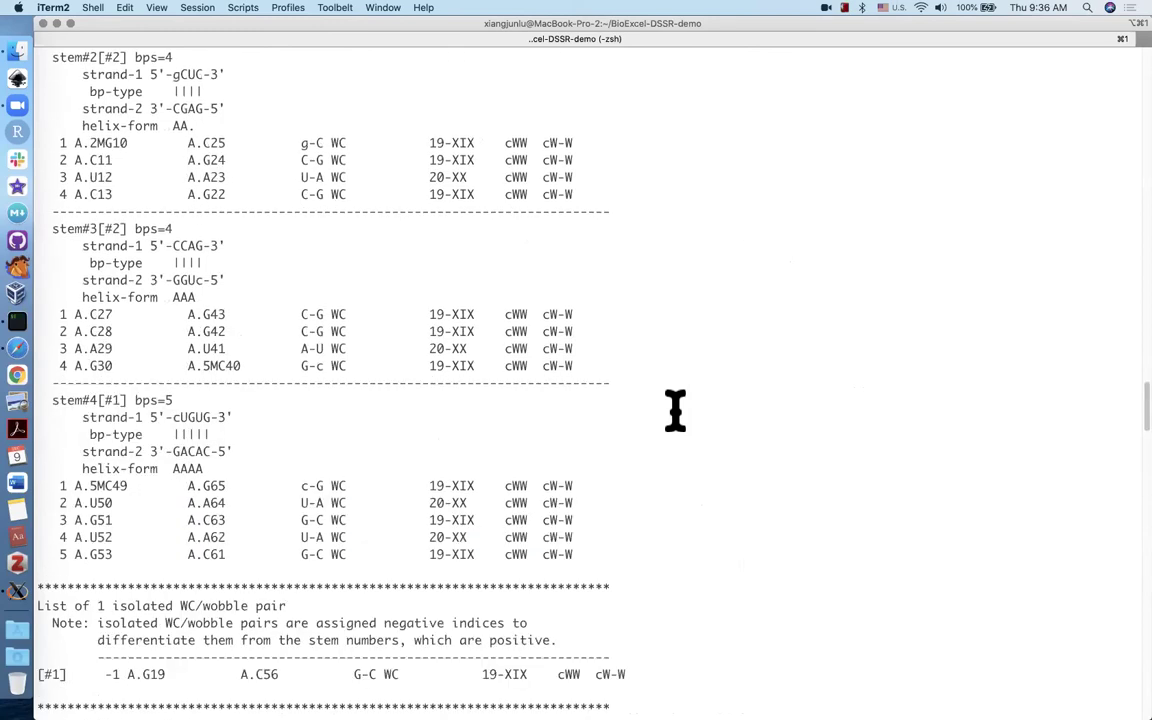
scroll(675, 410, "up", 20)
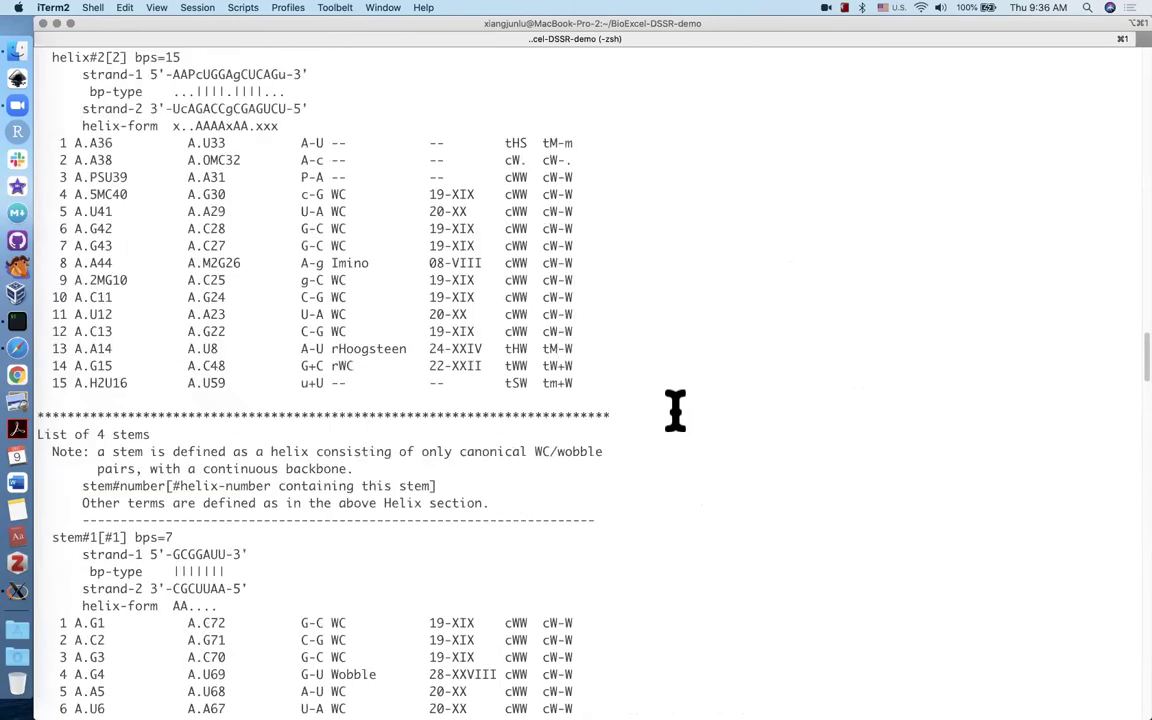
scroll(675, 410, "up", 3)
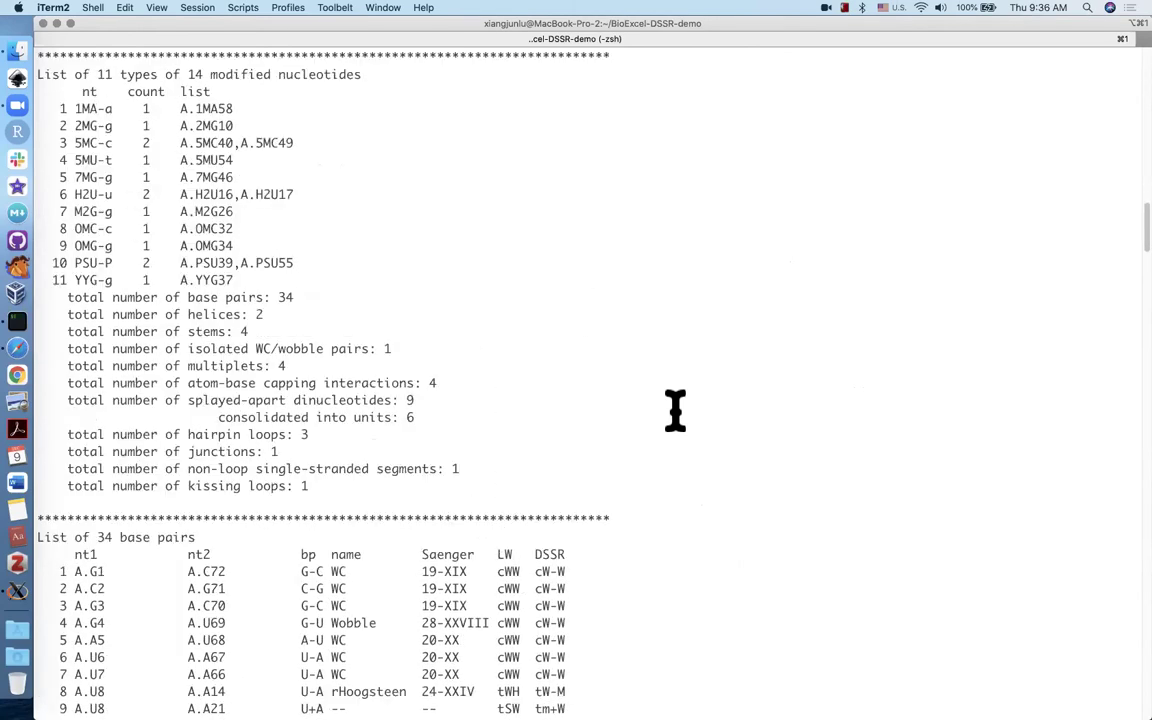
scroll(333, 298, "down", 7)
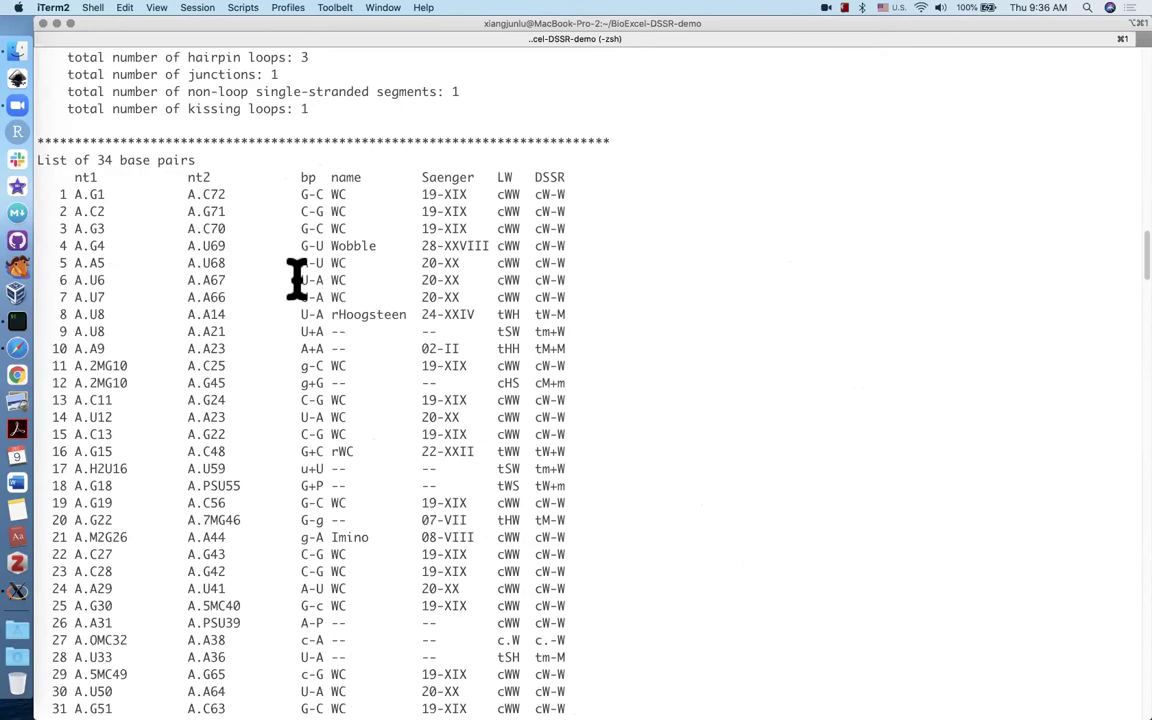
scroll(297, 280, "down", 7)
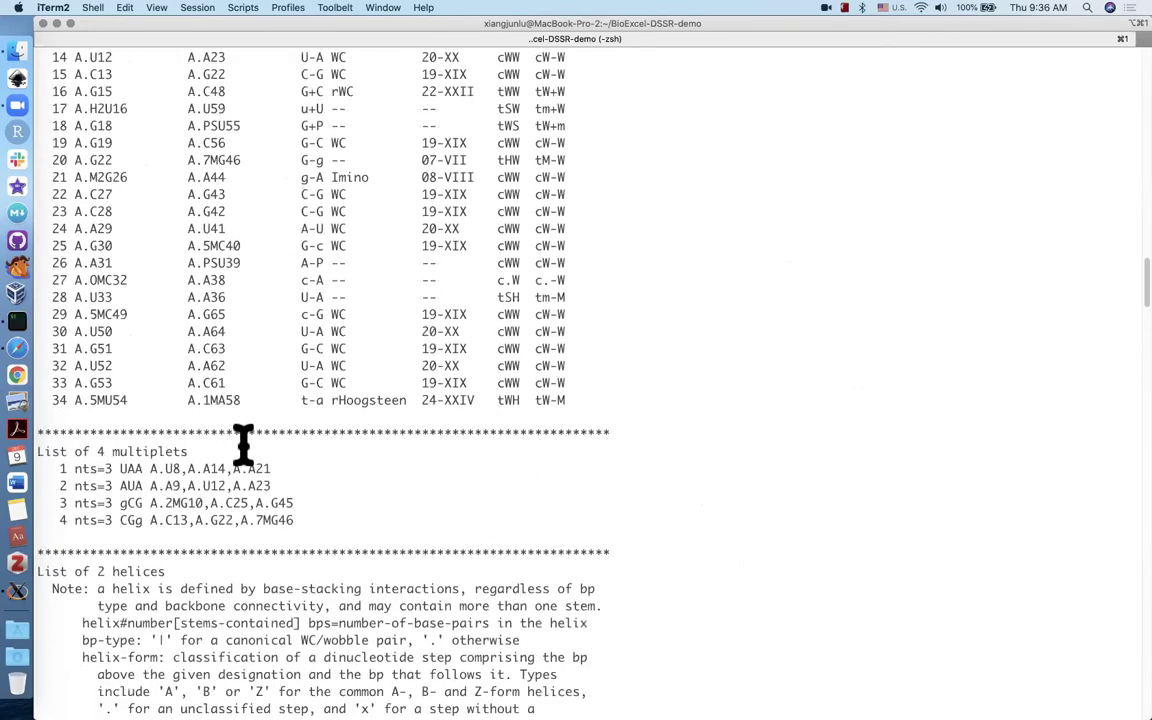
left_click_drag(115, 455, 339, 515)
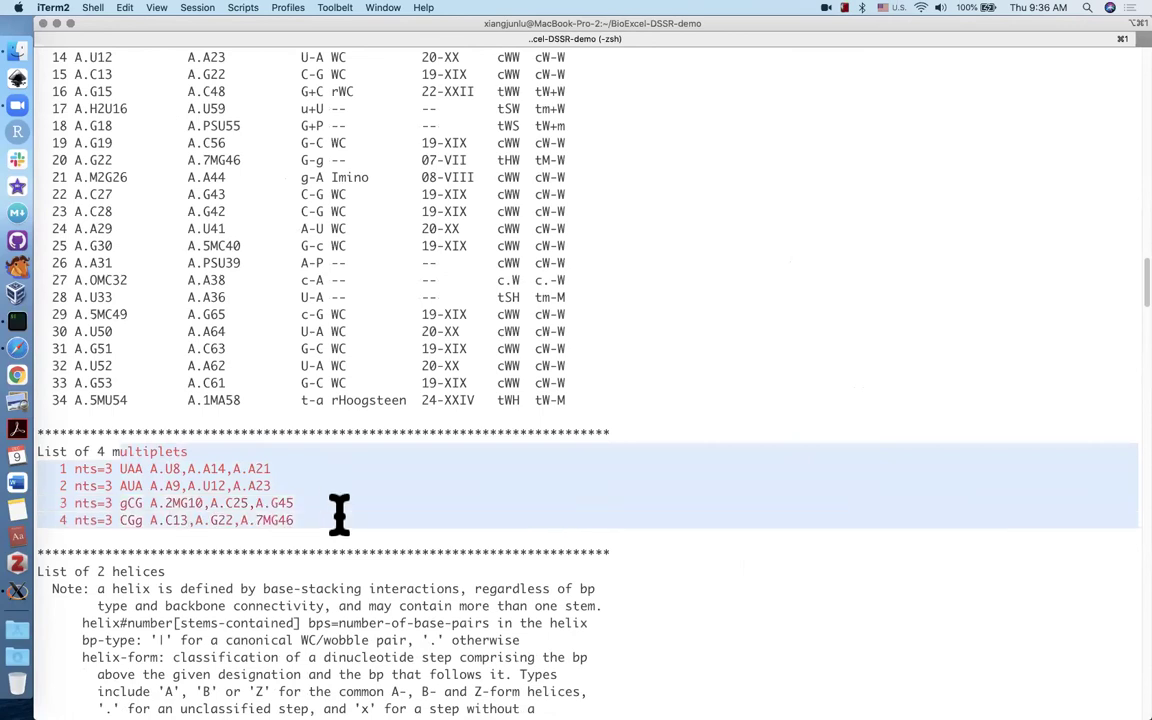
left_click(449, 522)
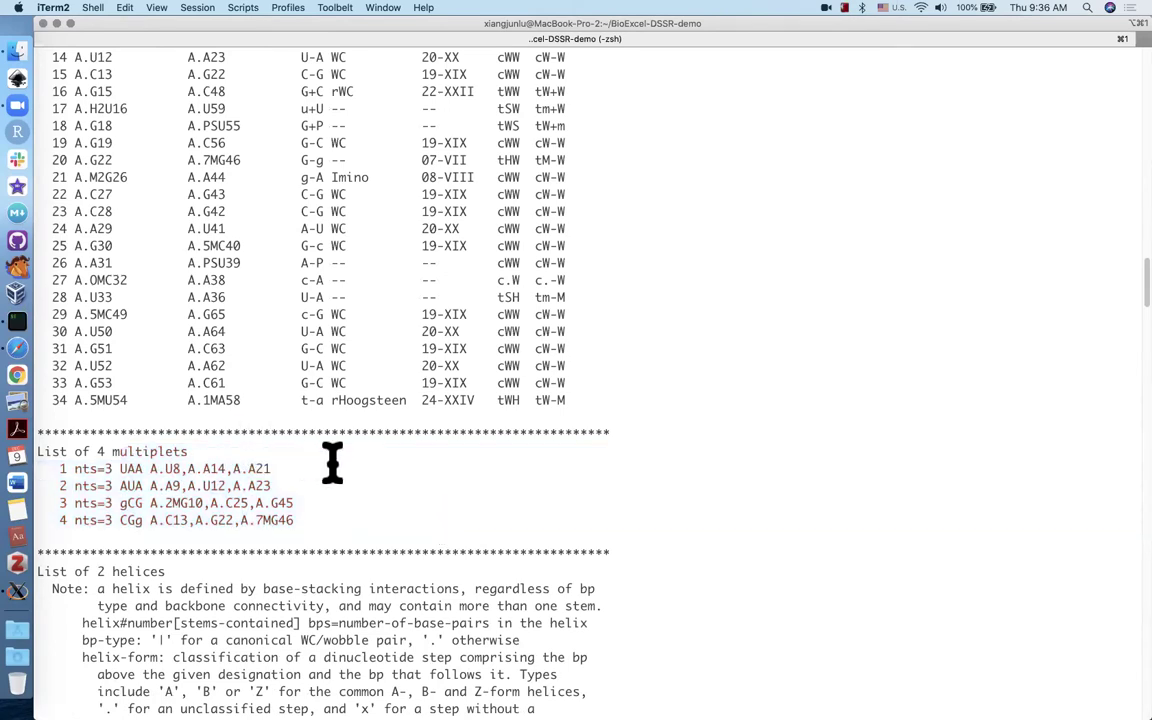
scroll(335, 463, "down", 10)
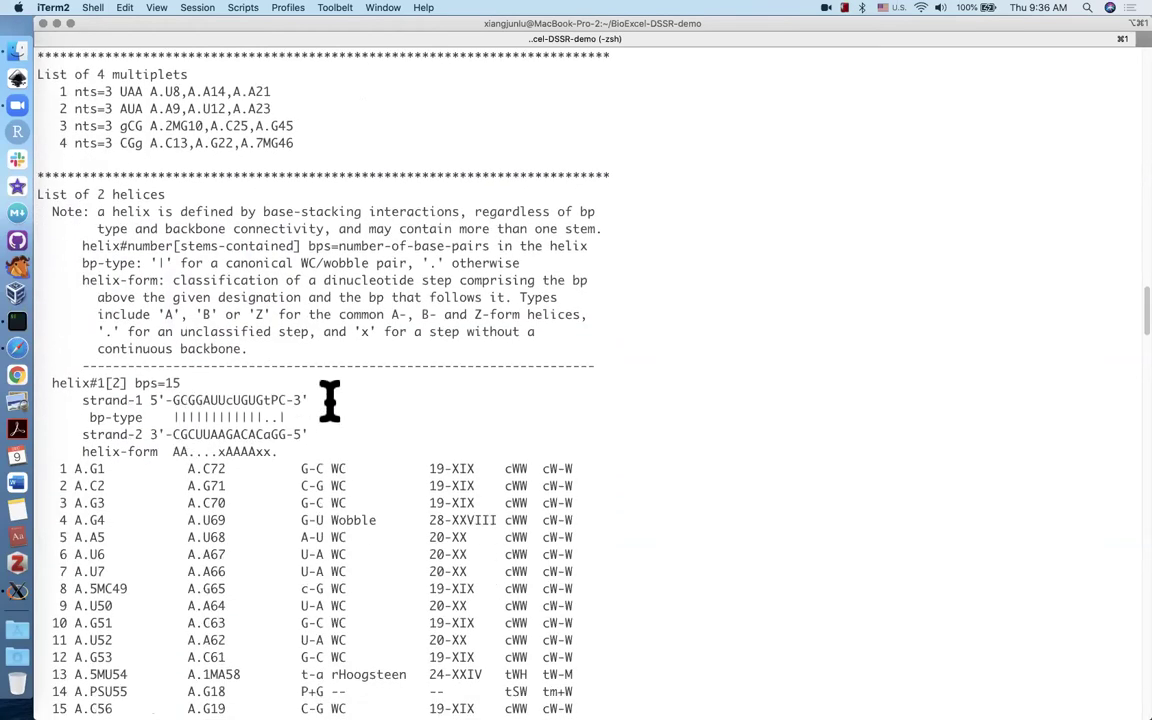
scroll(330, 400, "down", 2)
scroll(330, 400, "down", 2)
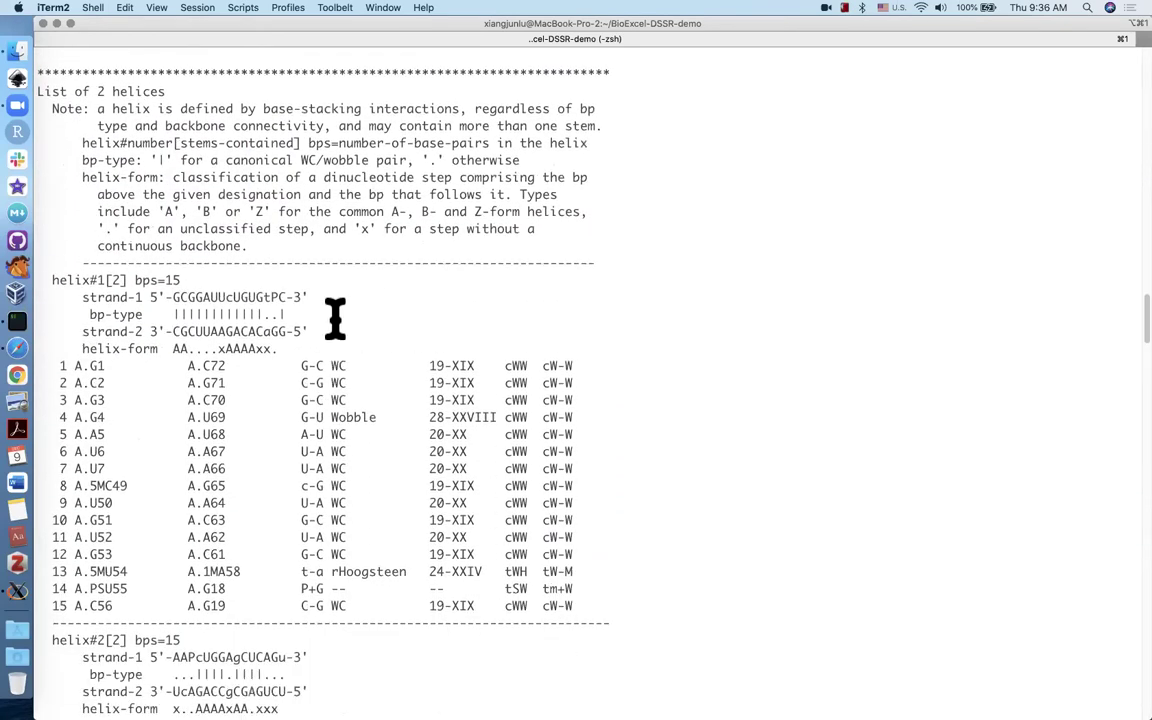
scroll(335, 318, "down", 3)
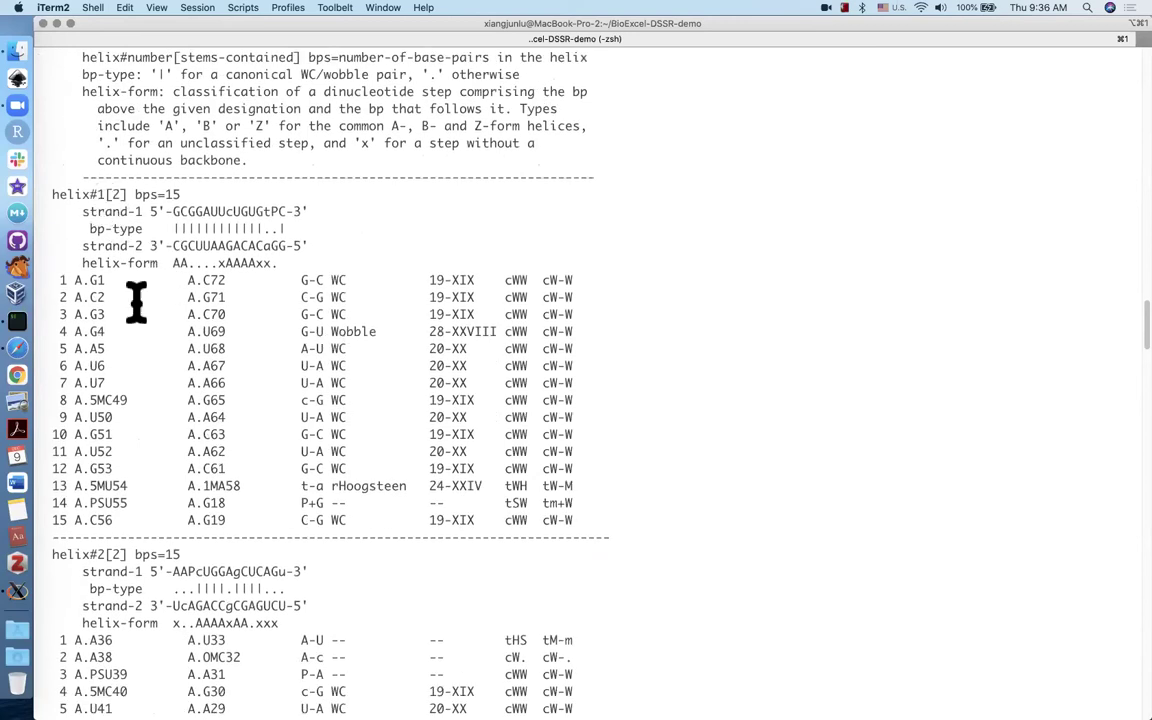
scroll(285, 567, "down", 8)
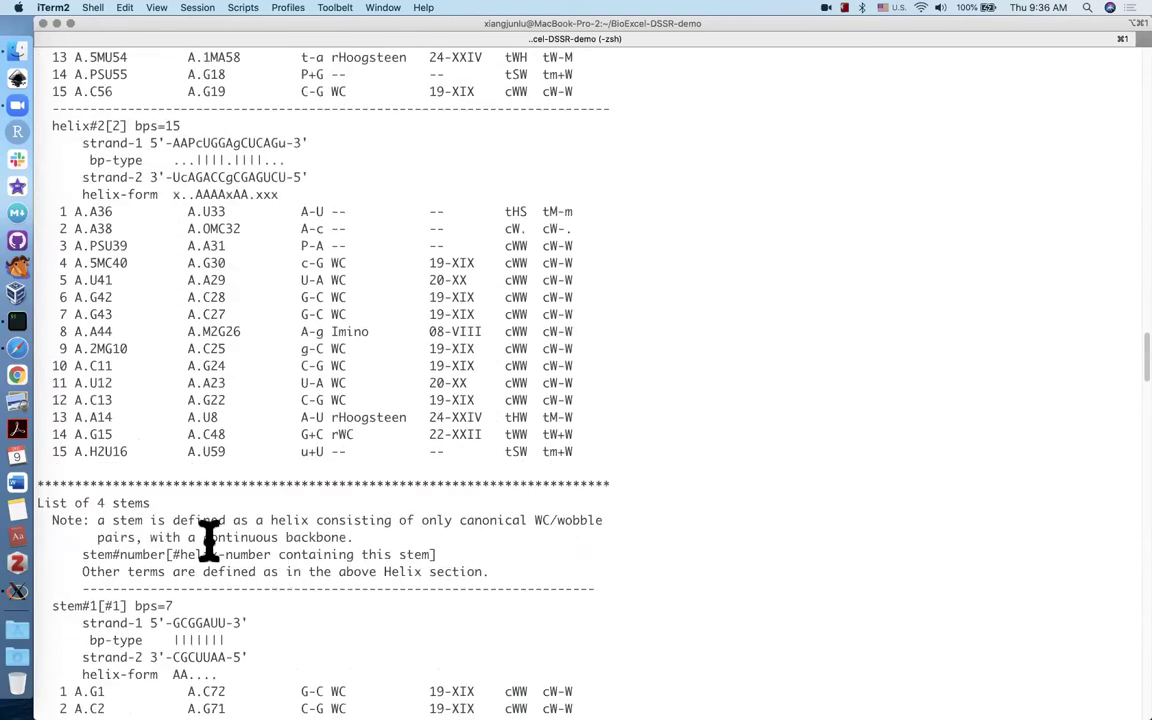
scroll(373, 628, "down", 6)
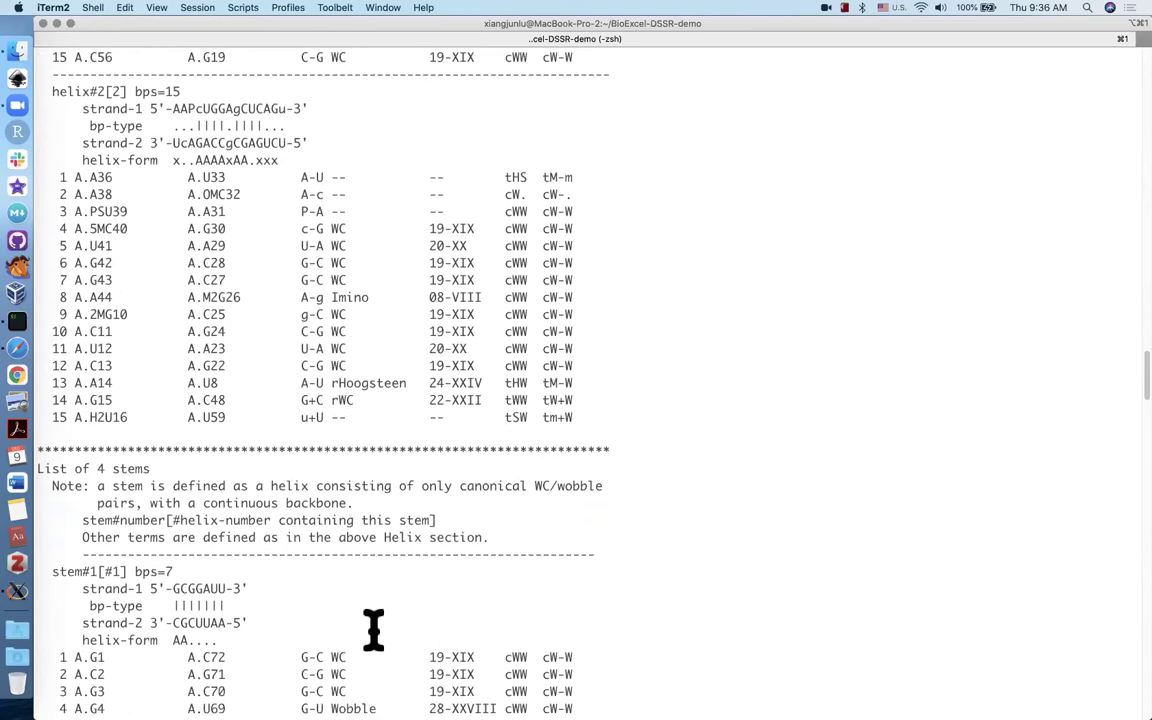
scroll(373, 628, "down", 14)
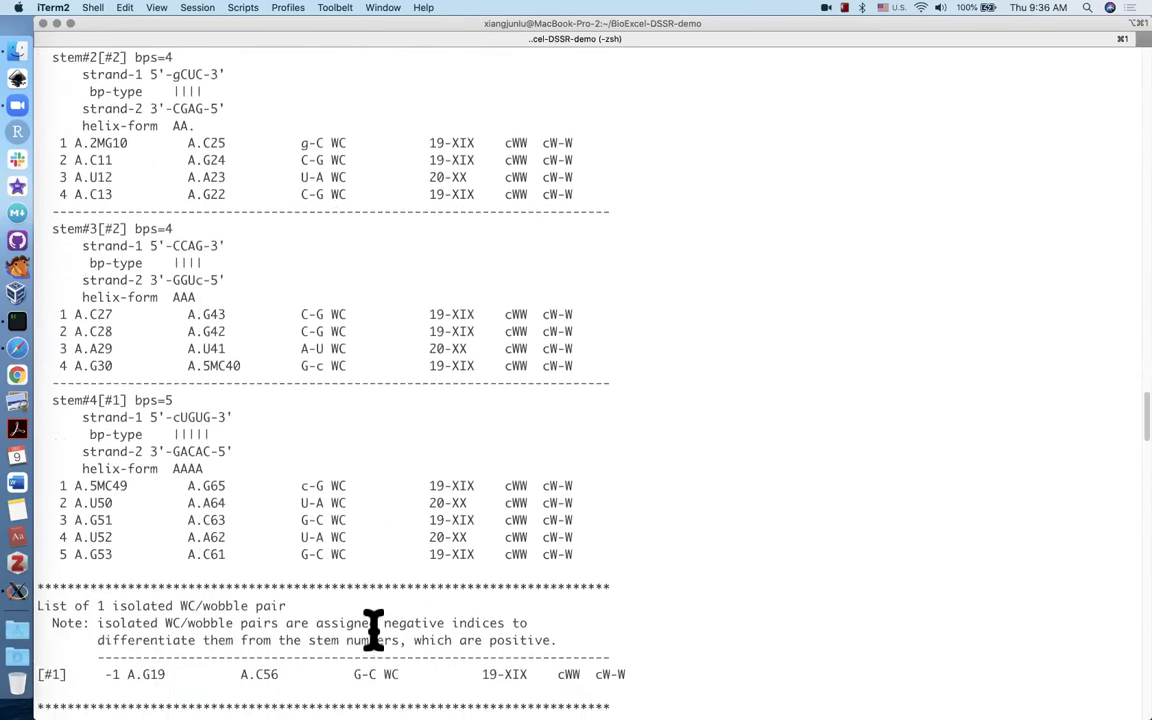
scroll(373, 628, "down", 4)
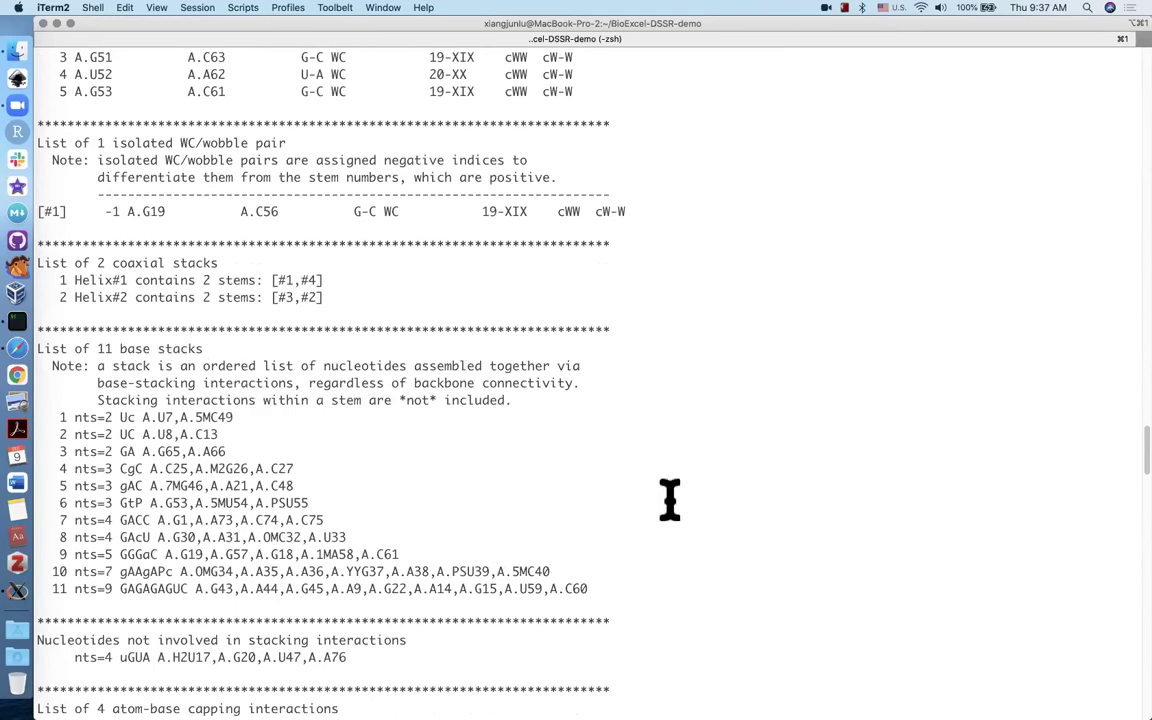
scroll(669, 500, "down", 7)
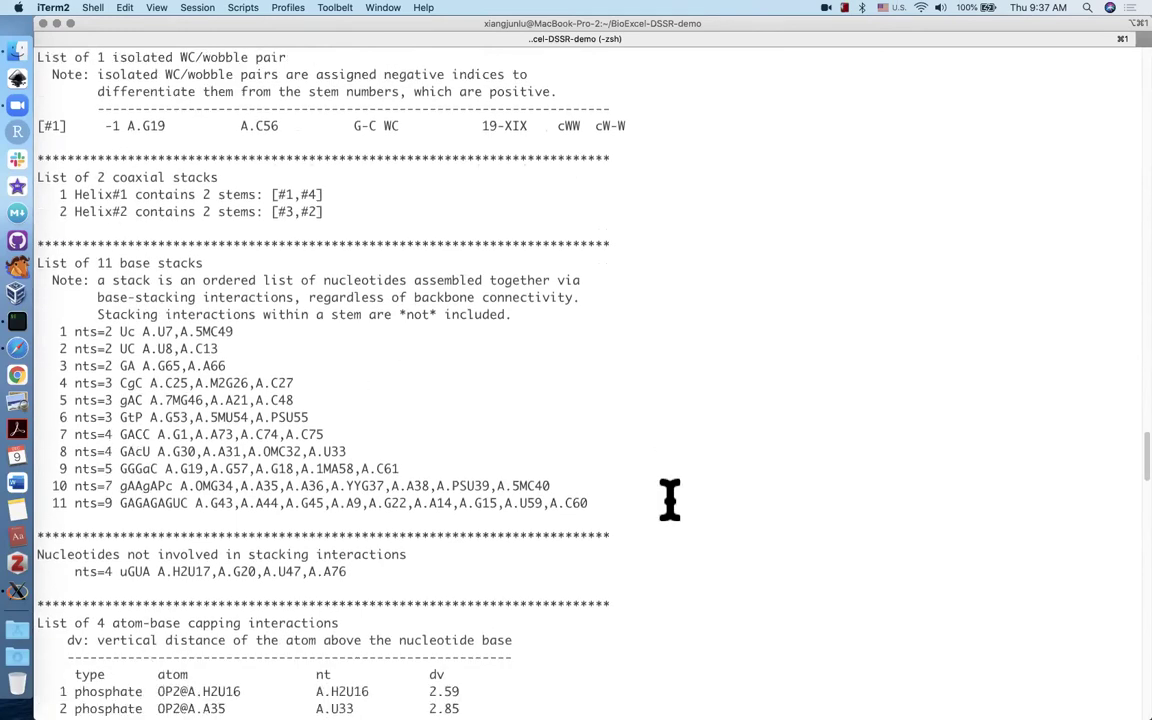
scroll(669, 500, "down", 4)
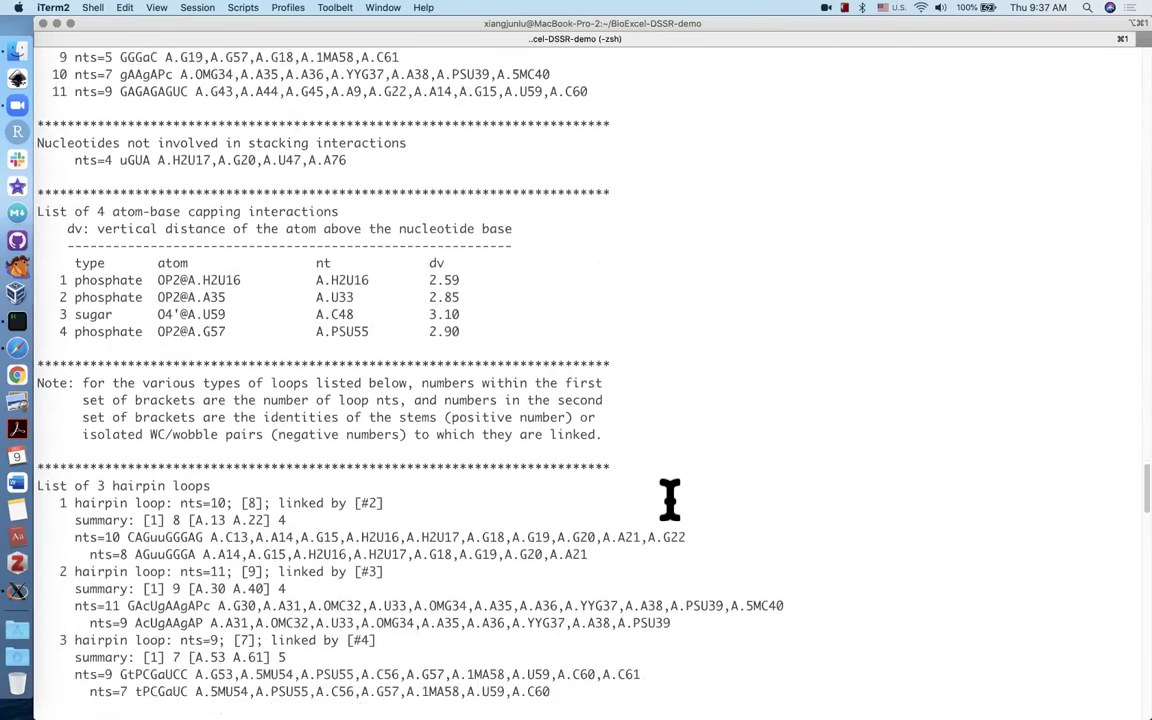
left_click_drag(44, 398, 708, 628)
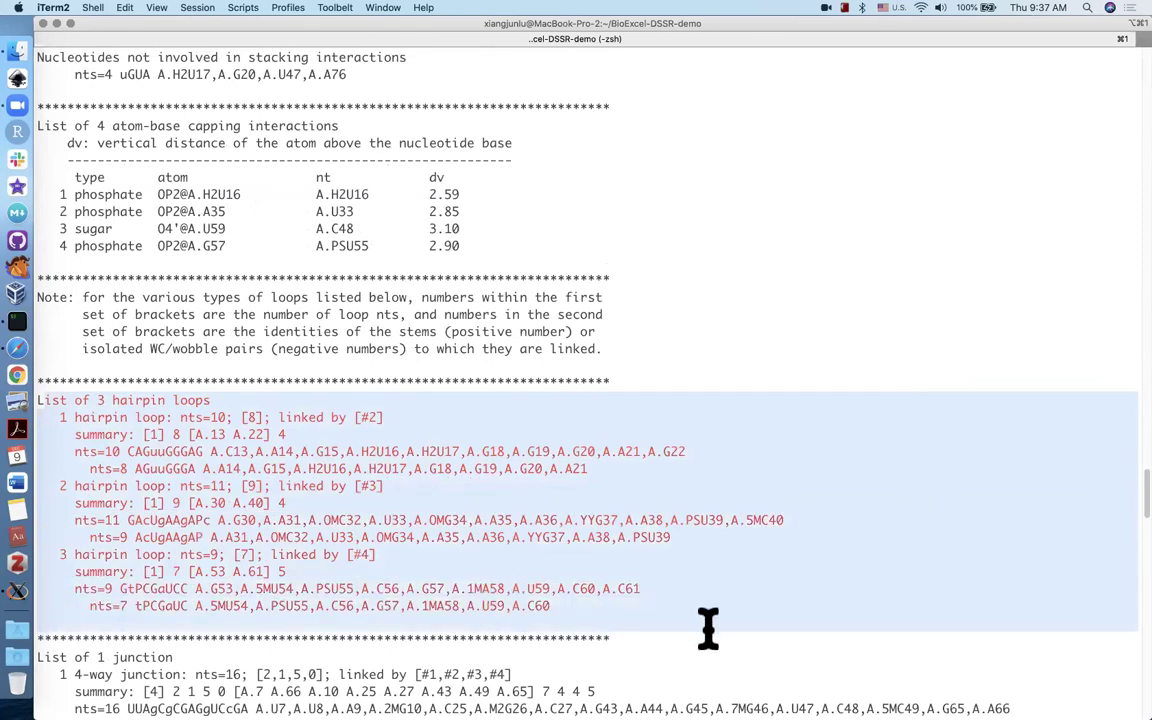
scroll(707, 627, "down", 5)
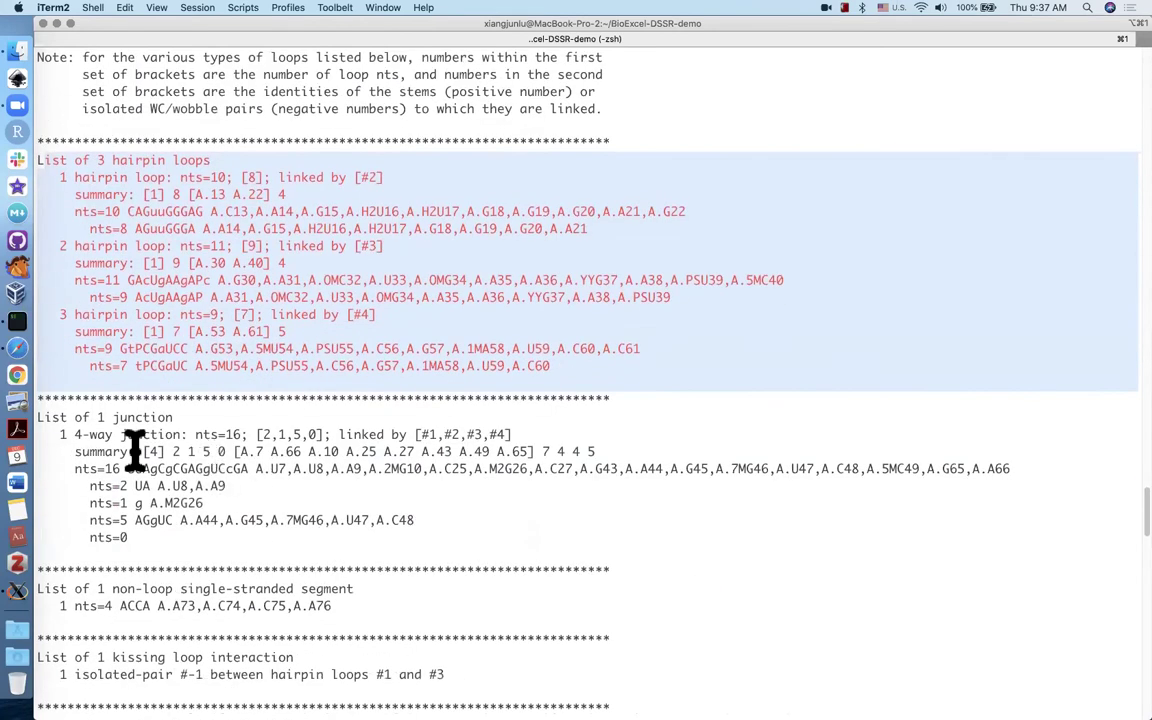
left_click_drag(40, 416, 124, 540)
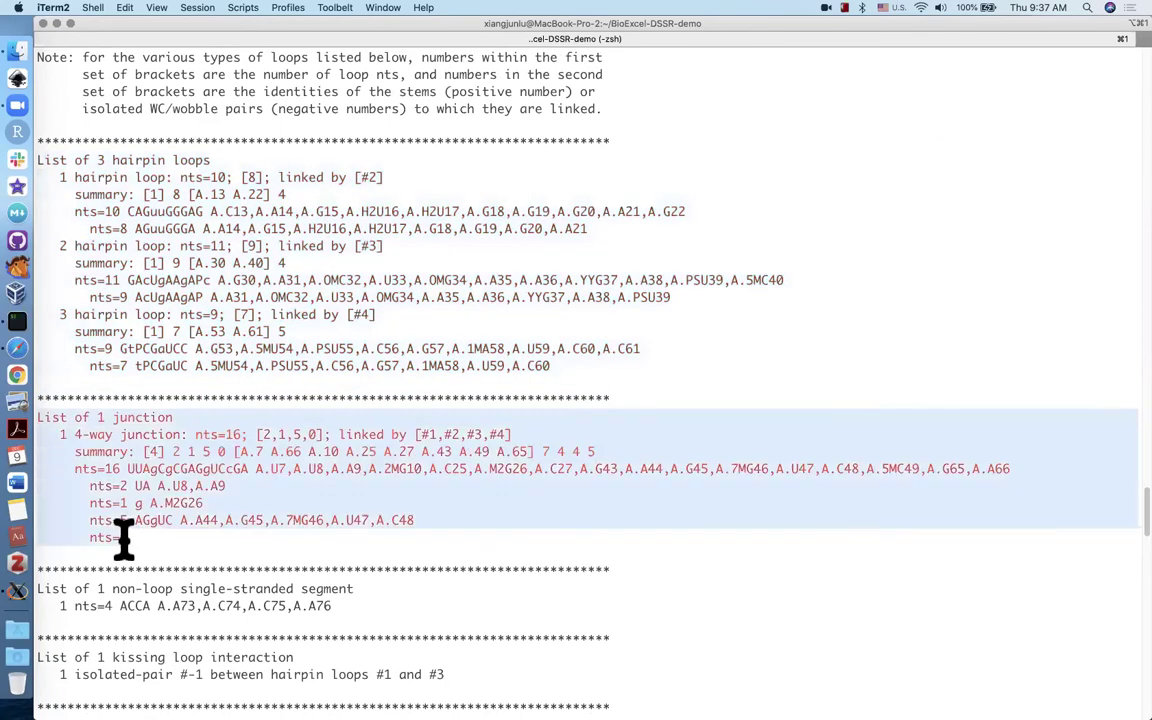
scroll(247, 540, "down", 10)
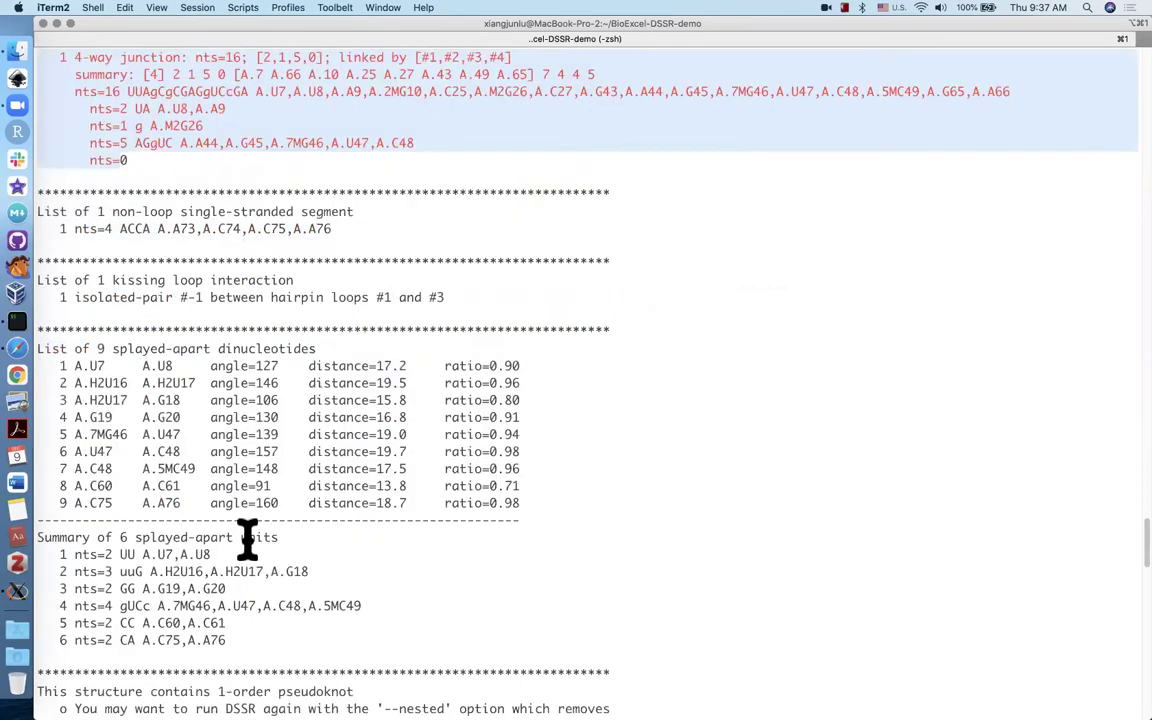
scroll(247, 540, "down", 20)
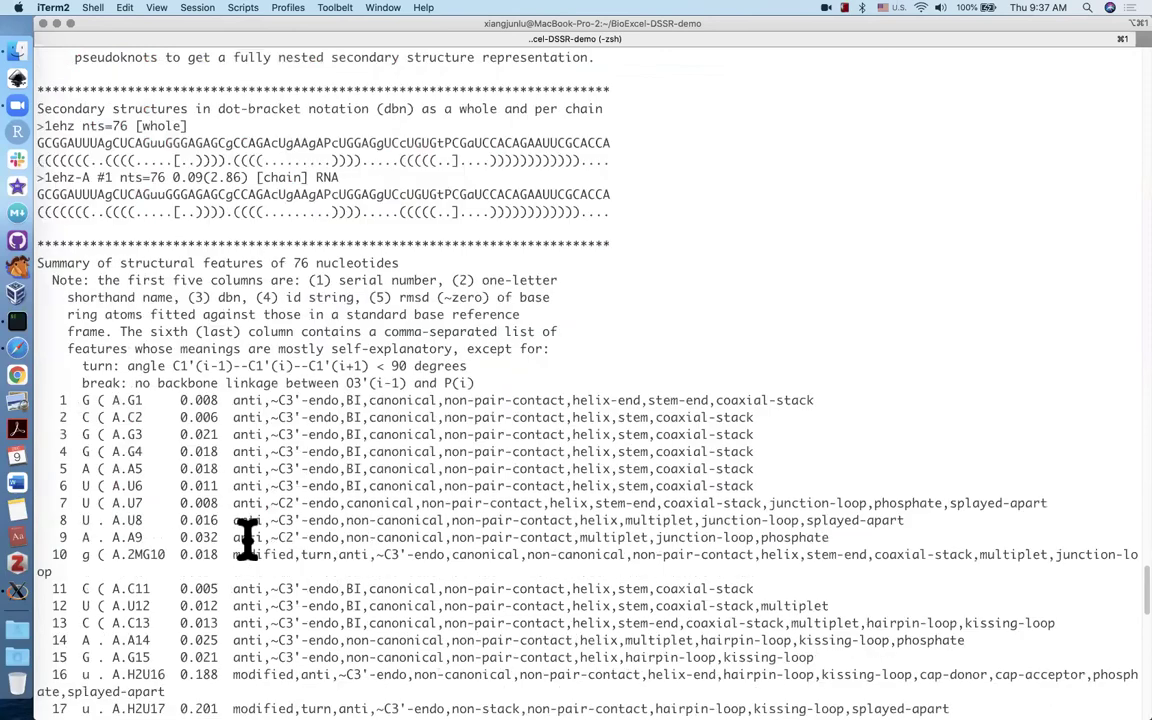
scroll(118, 468, "down", 8)
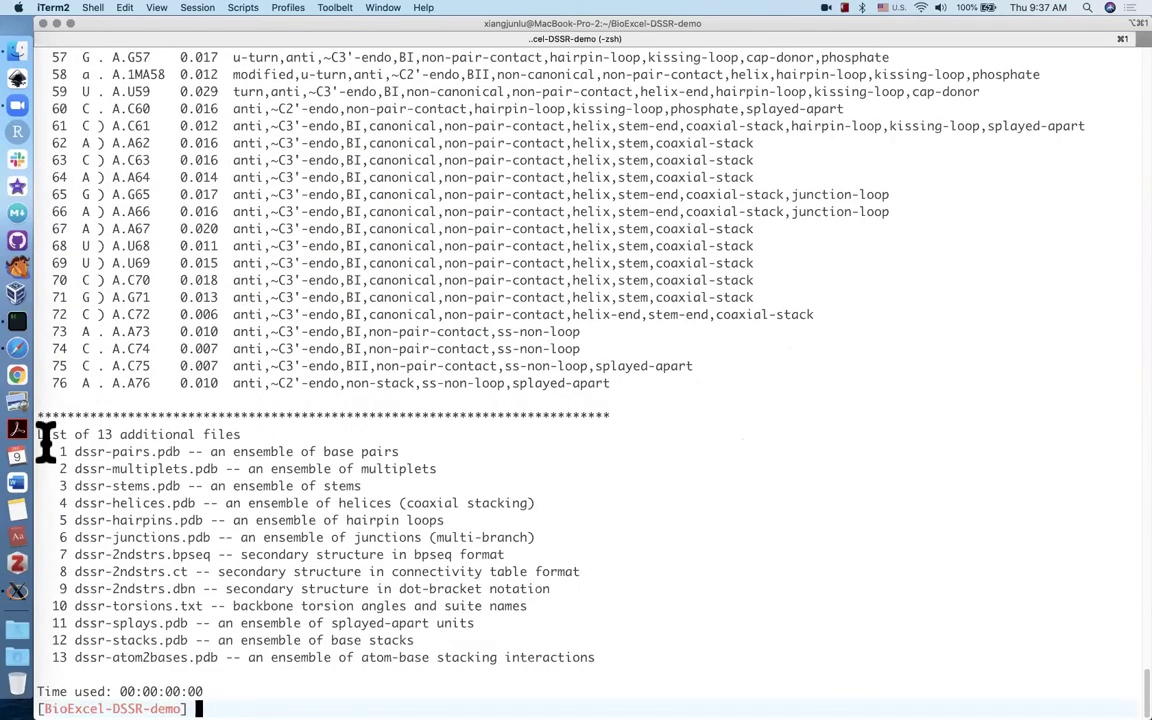
left_click_drag(38, 434, 333, 628)
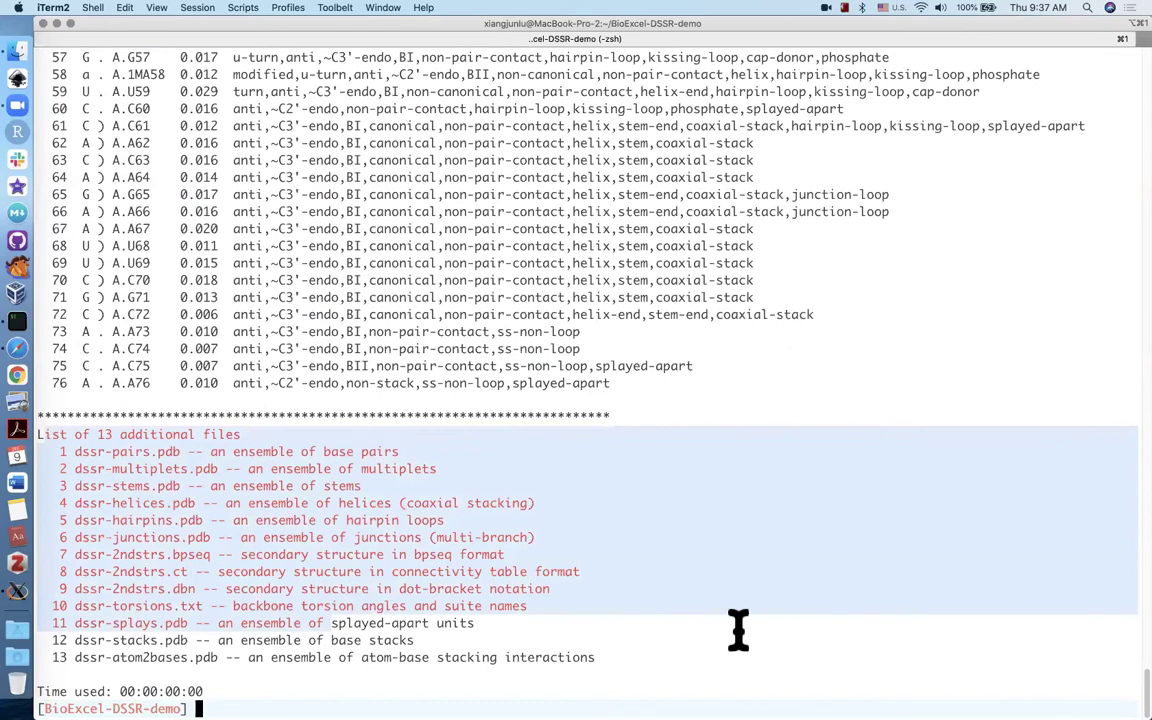
Step: List the demo folder in a larger font, highlighting dssr-2ndstrs.dbn and dssr-2ndstrs.ct
type("ls")
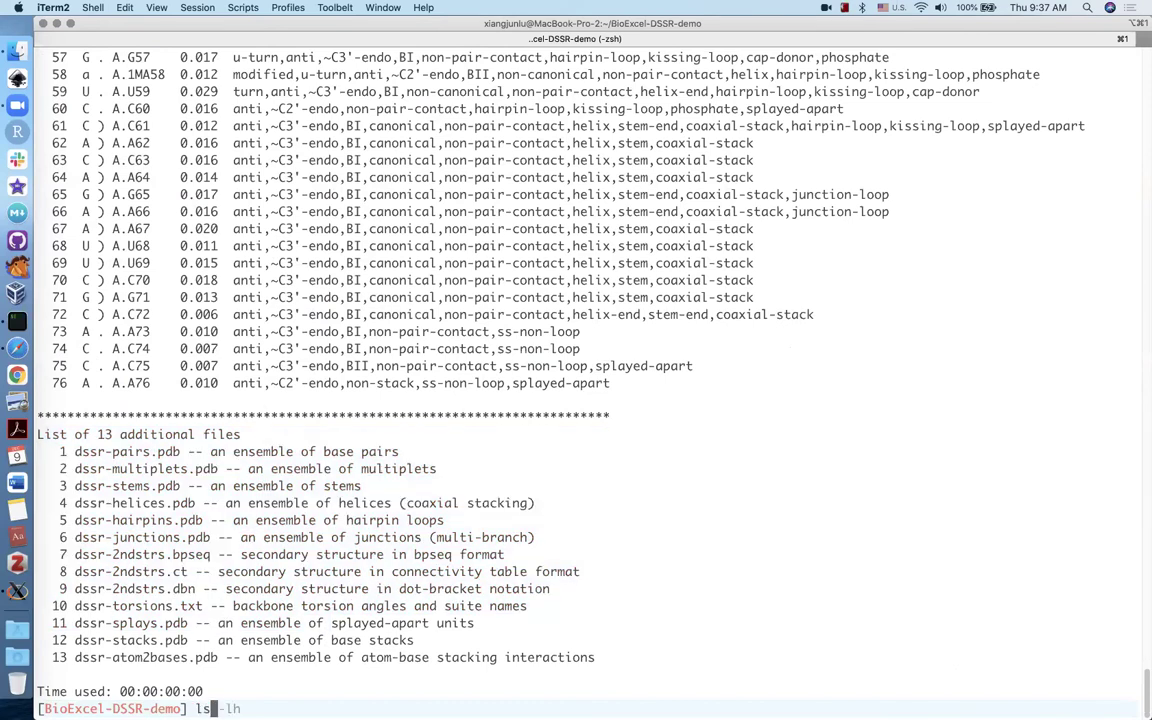
key("Return")
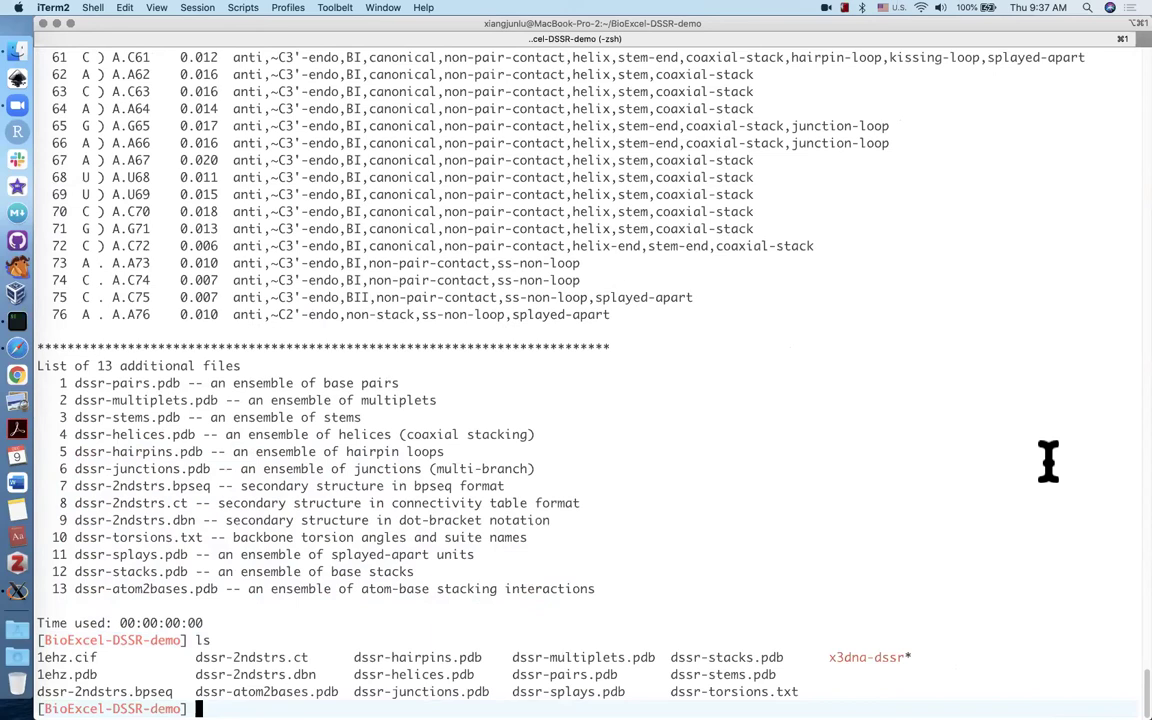
key("super+equal")
key("super+equal")
key("super+equal")
key("super+equal")
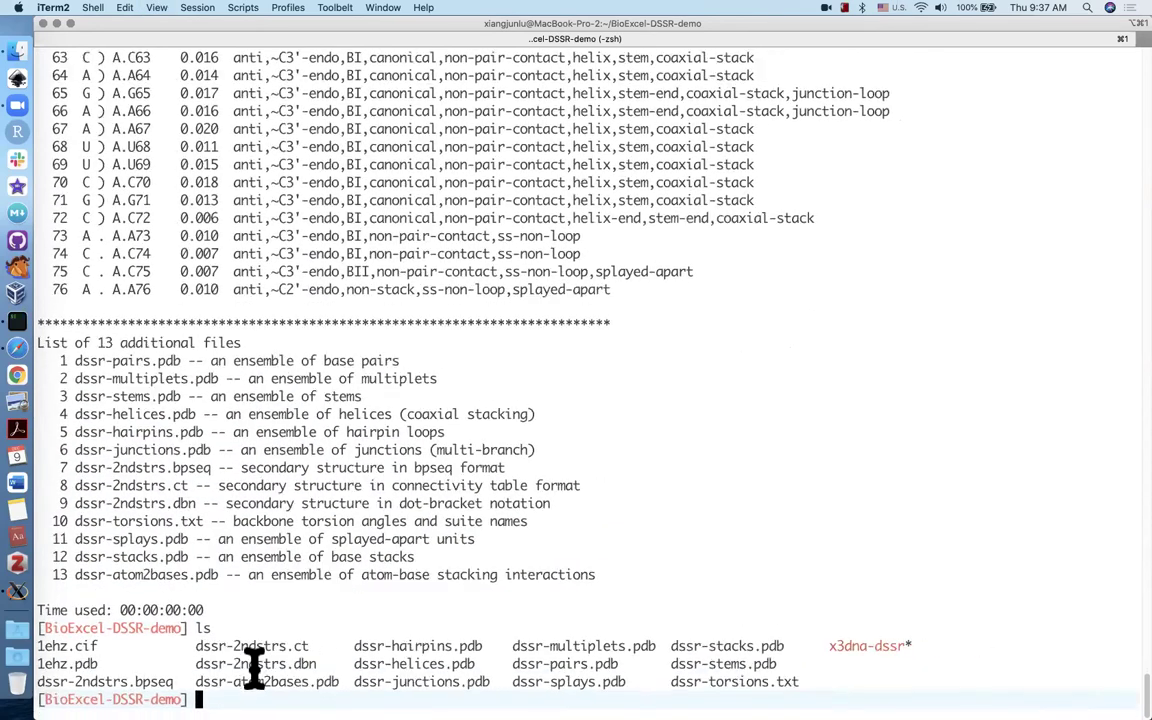
double_click(271, 660)
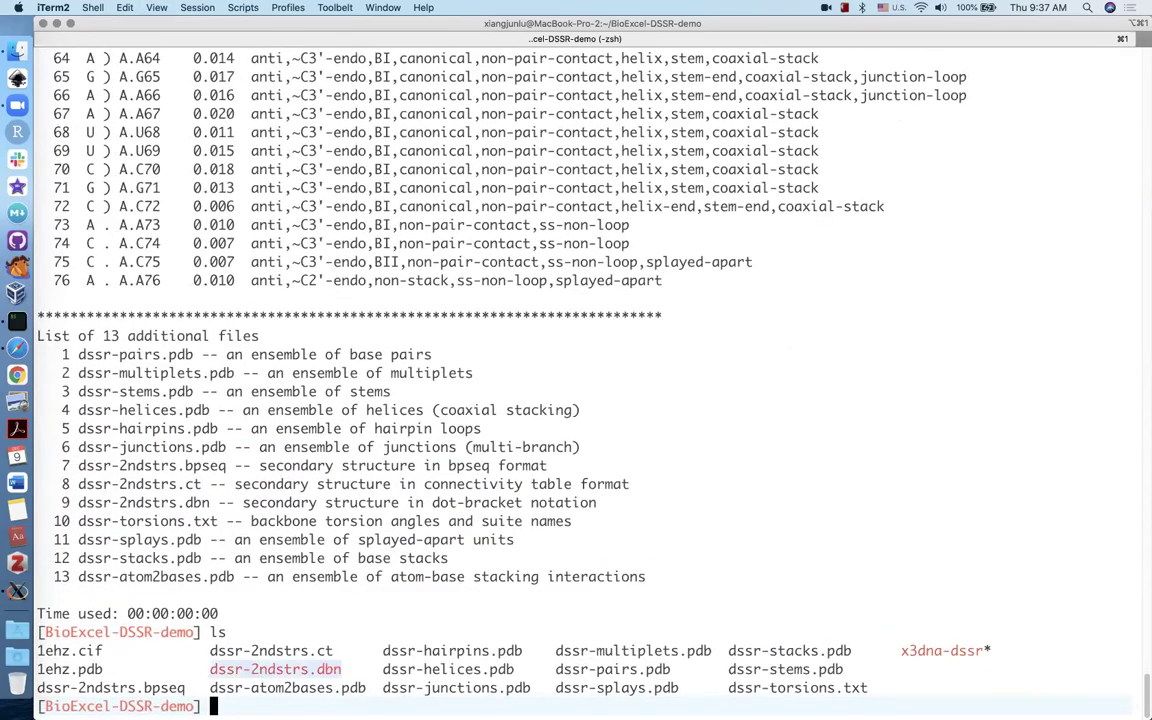
double_click(311, 652)
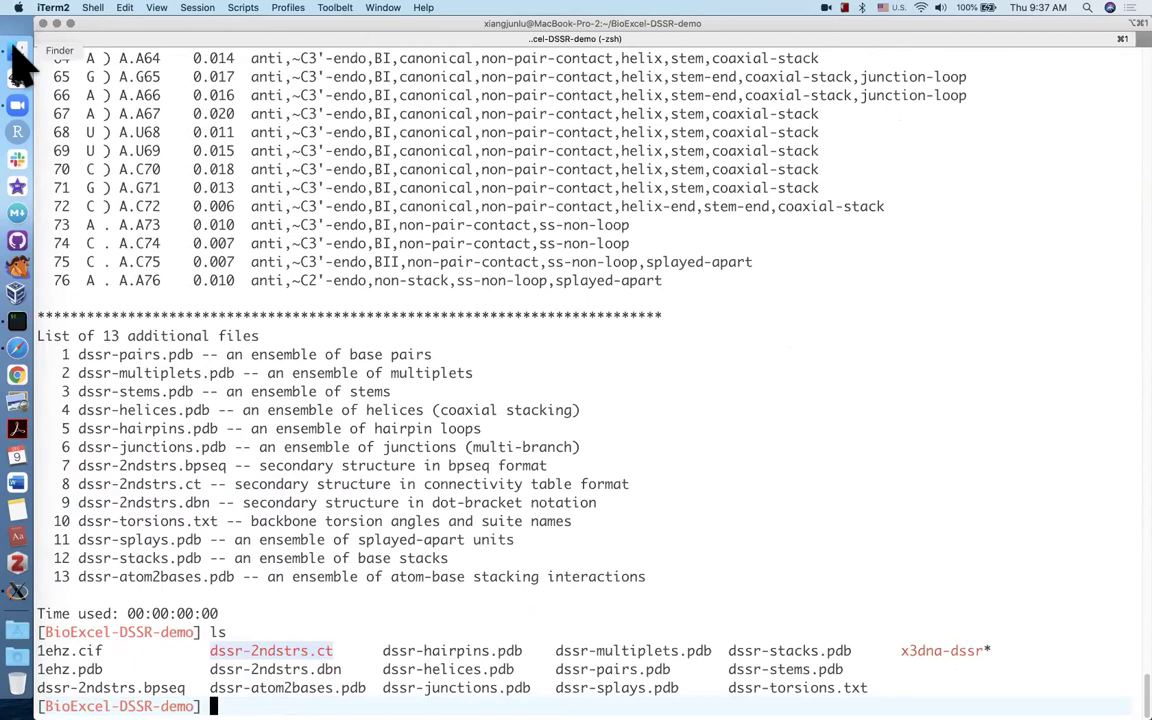
Step: Launch VARNA-WebStart.jnlp from the Desktop folder in Finder
left_click(16, 55)
scroll(239, 325, "down", 2)
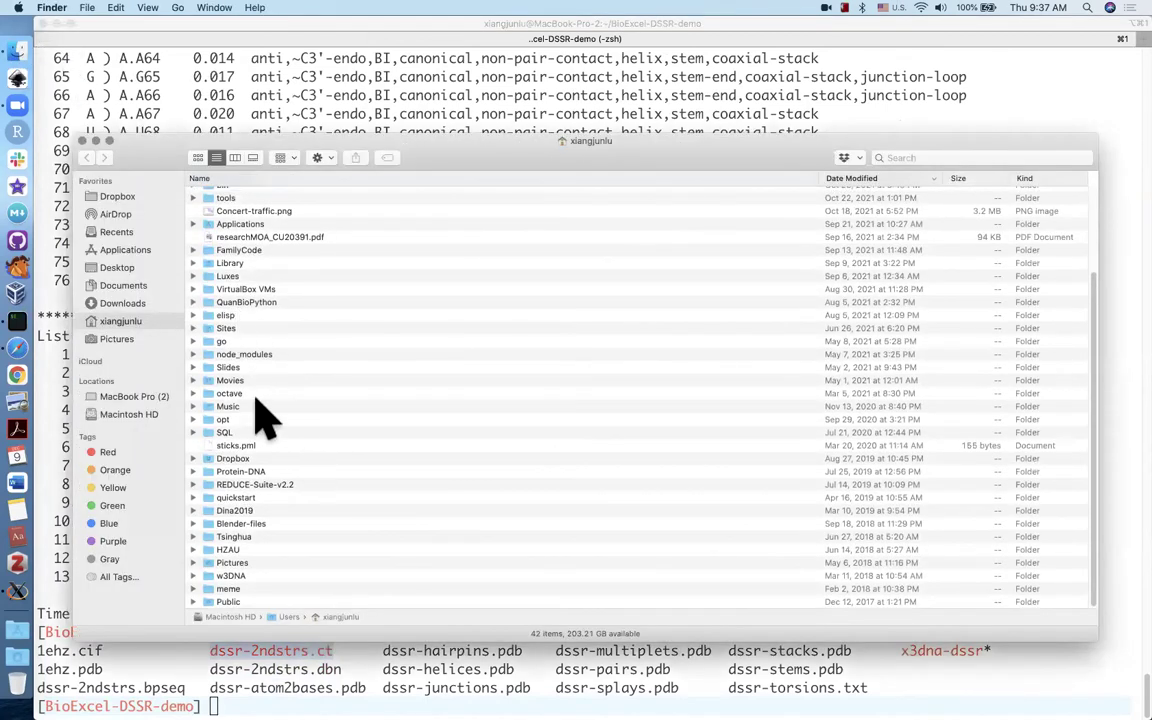
left_click(124, 267)
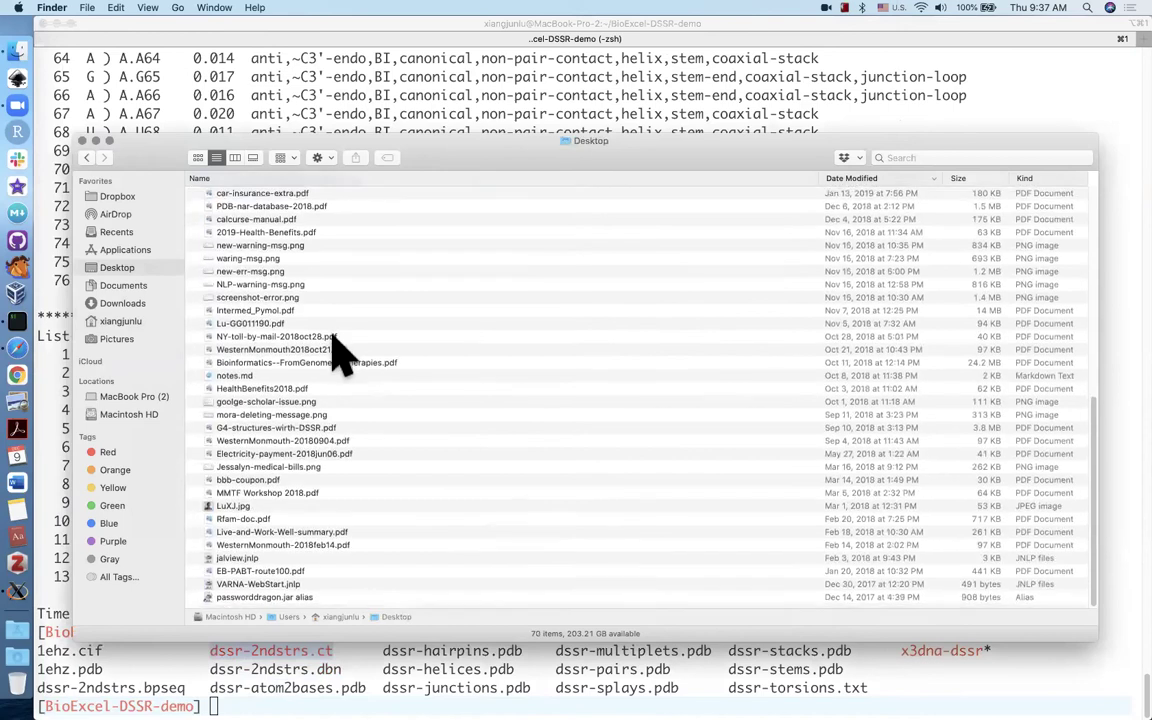
double_click(290, 589)
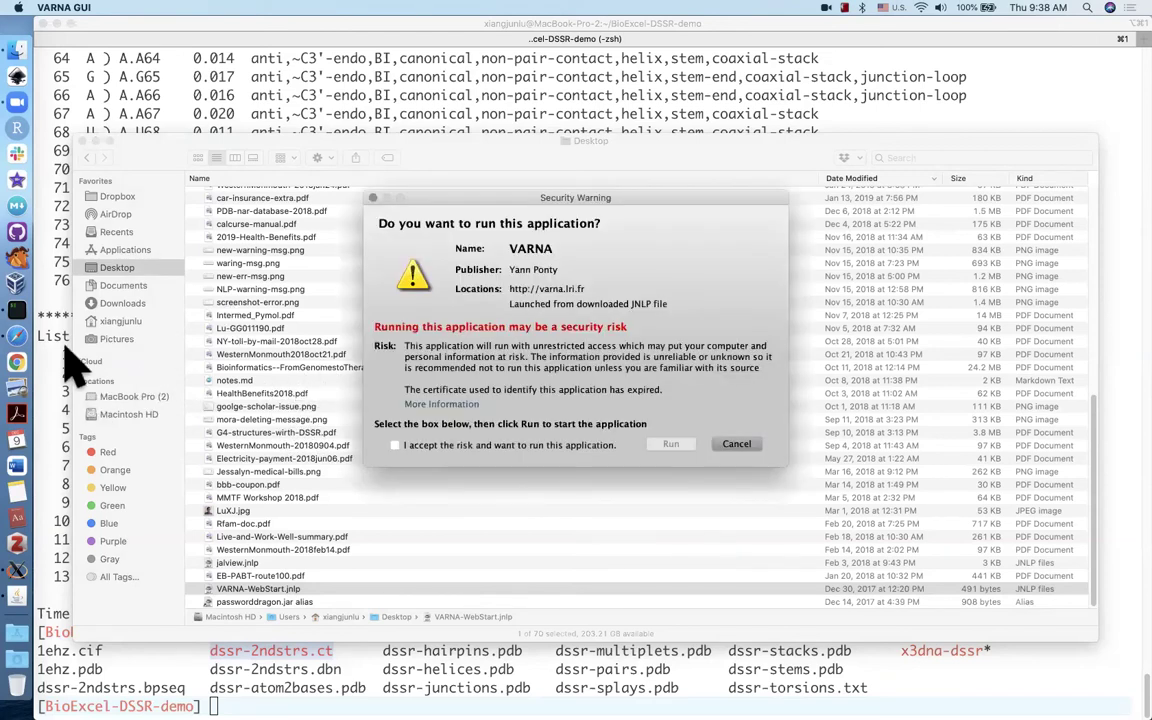
Step: Accept the security risk to run VARNA, then delete the sample structures
left_click(395, 444)
left_click(673, 443)
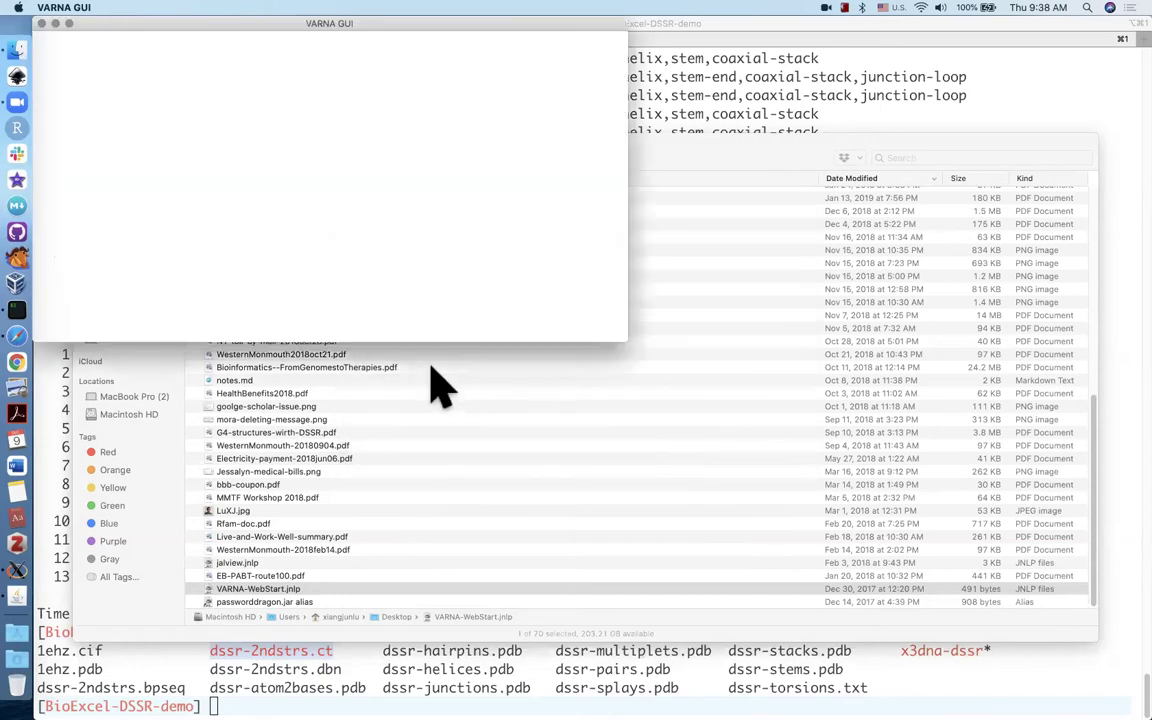
left_click(67, 193)
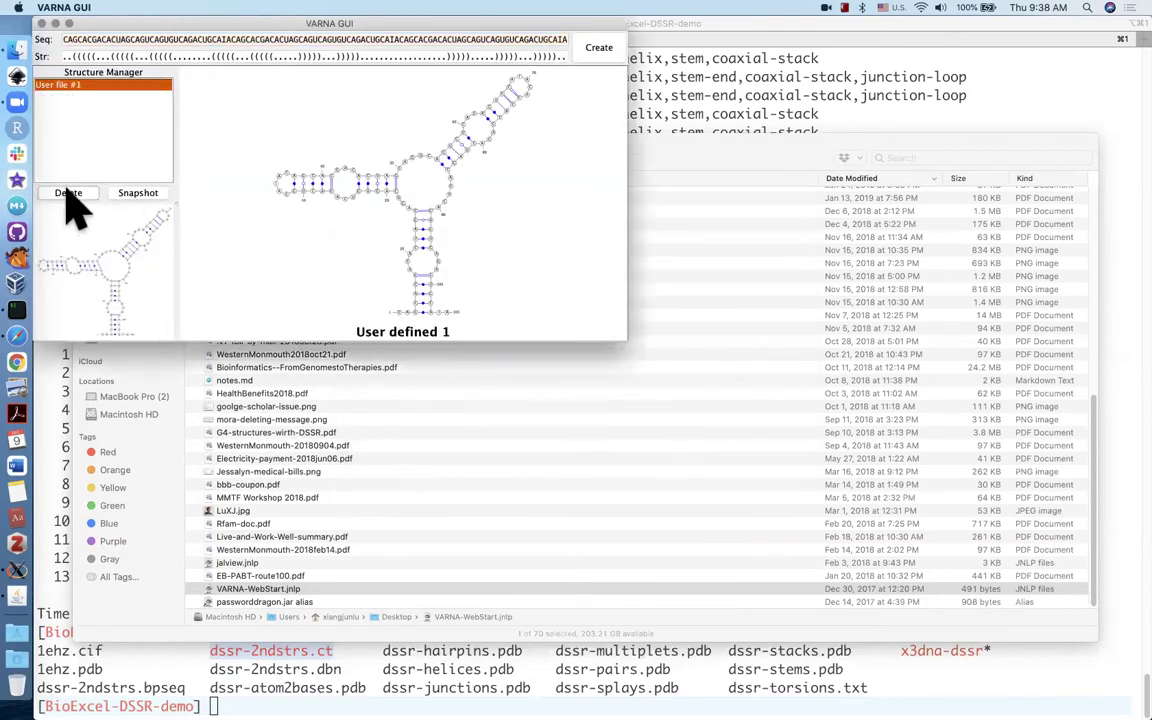
left_click(67, 193)
left_click(95, 190)
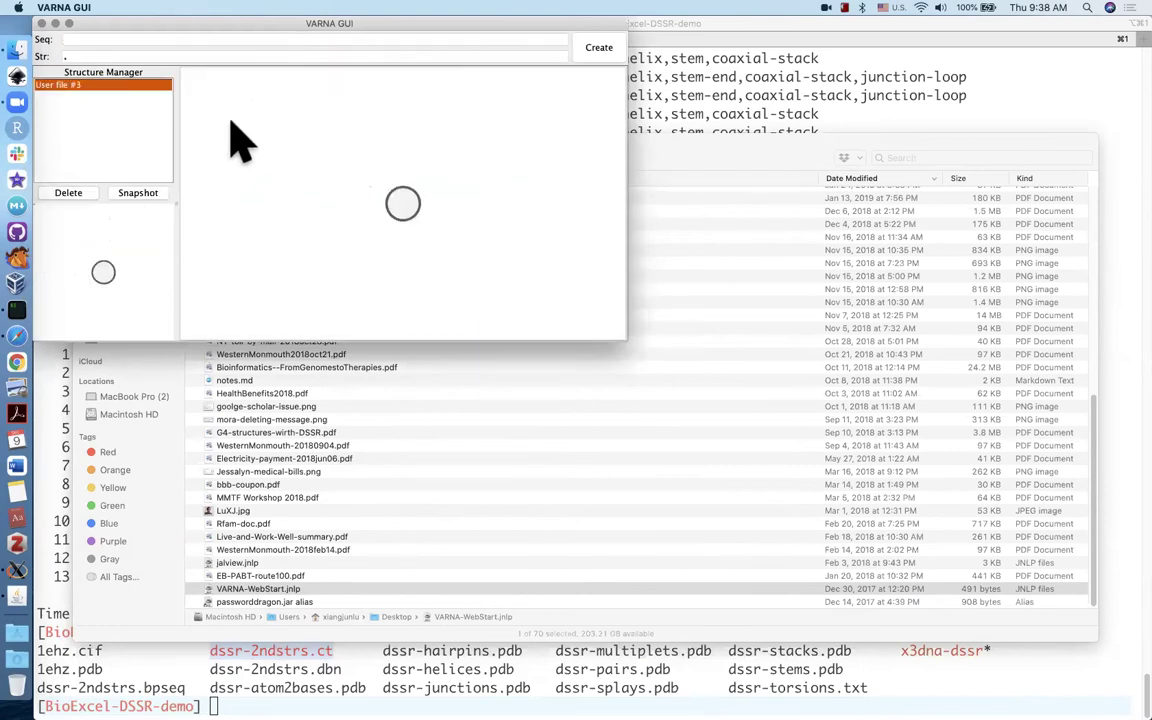
Step: Load dssr-2ndstrs.ct from the BioExcel-DSSR-demo folder into VARNA and enlarge the window
right_click(231, 123)
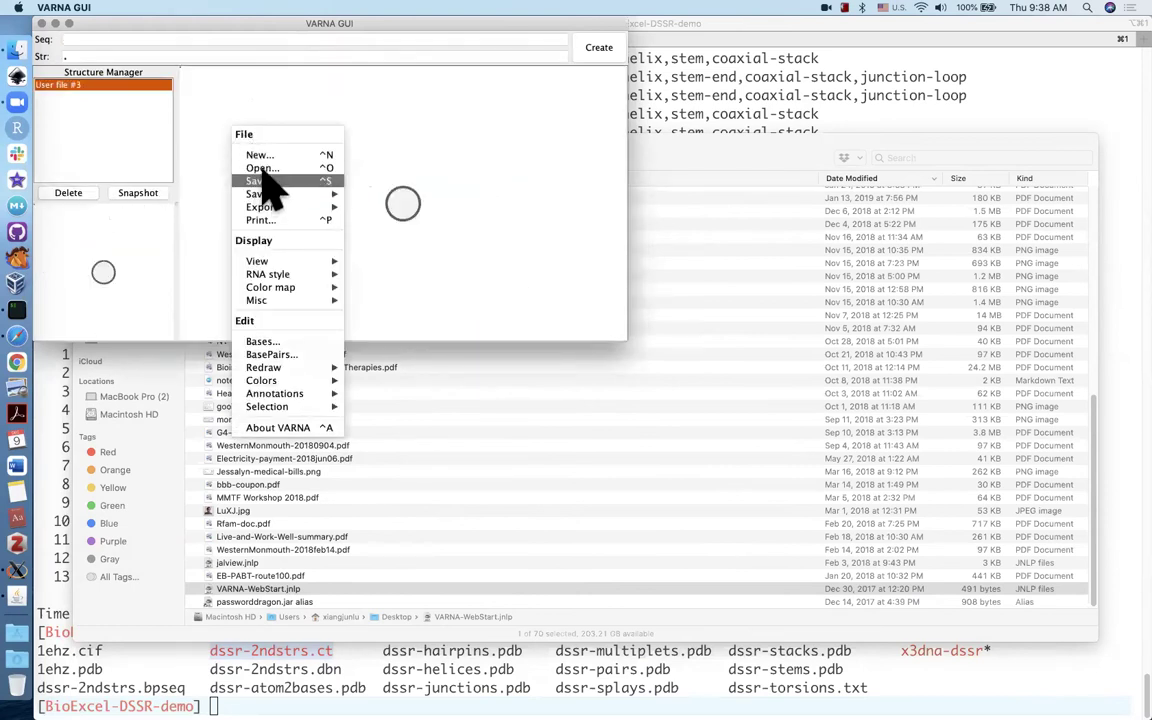
left_click(262, 168)
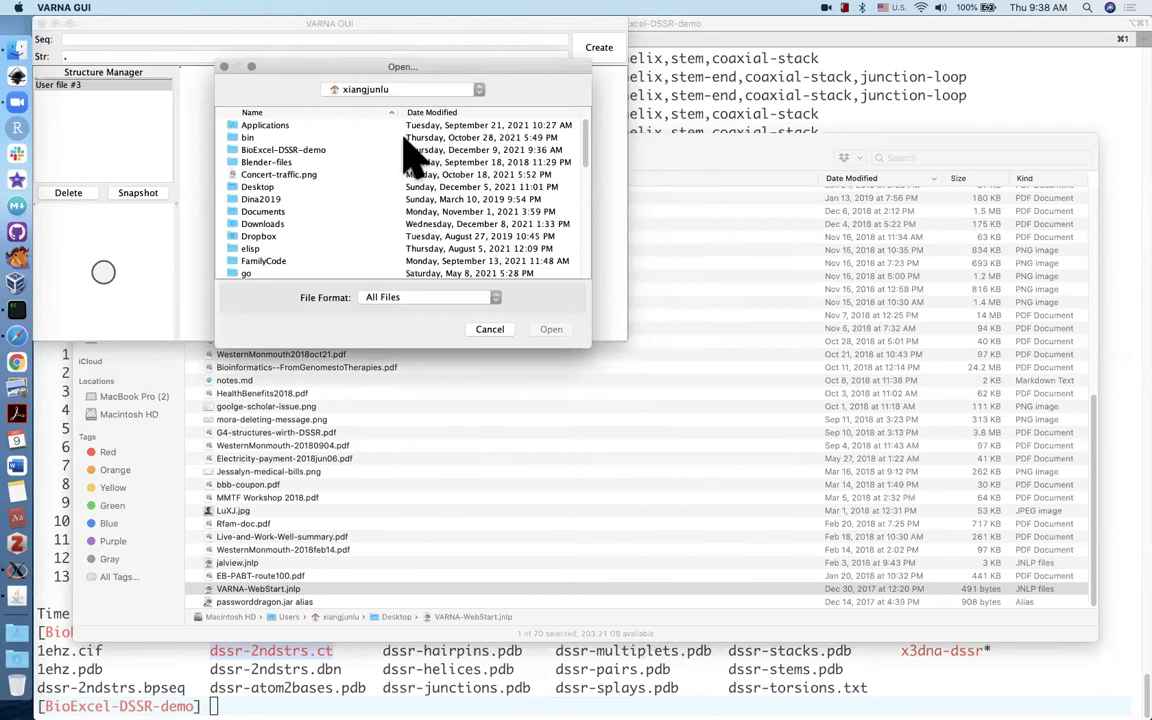
double_click(304, 152)
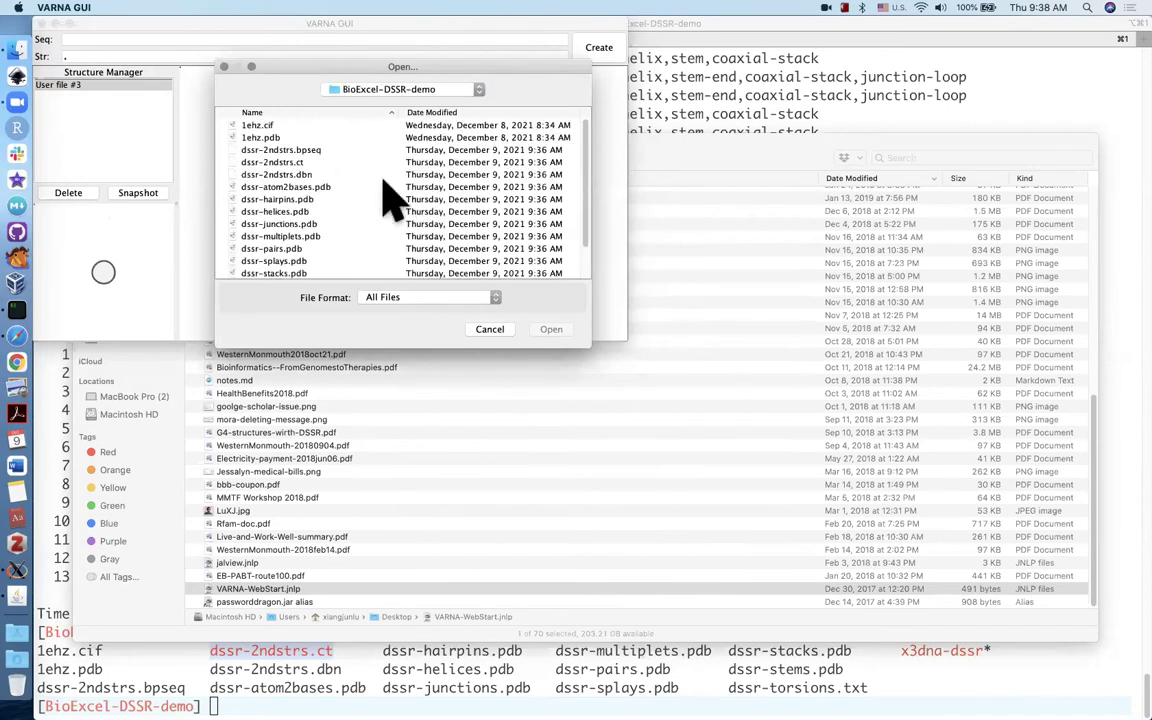
left_click(301, 162)
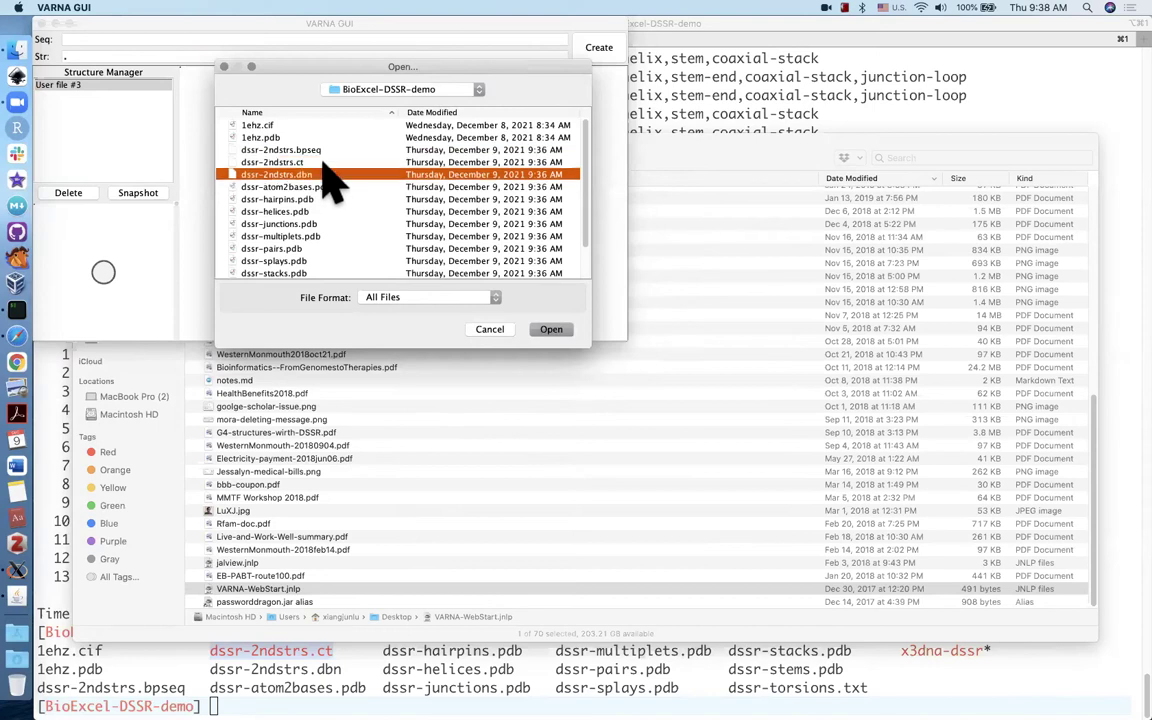
left_click(318, 151)
left_click(310, 160)
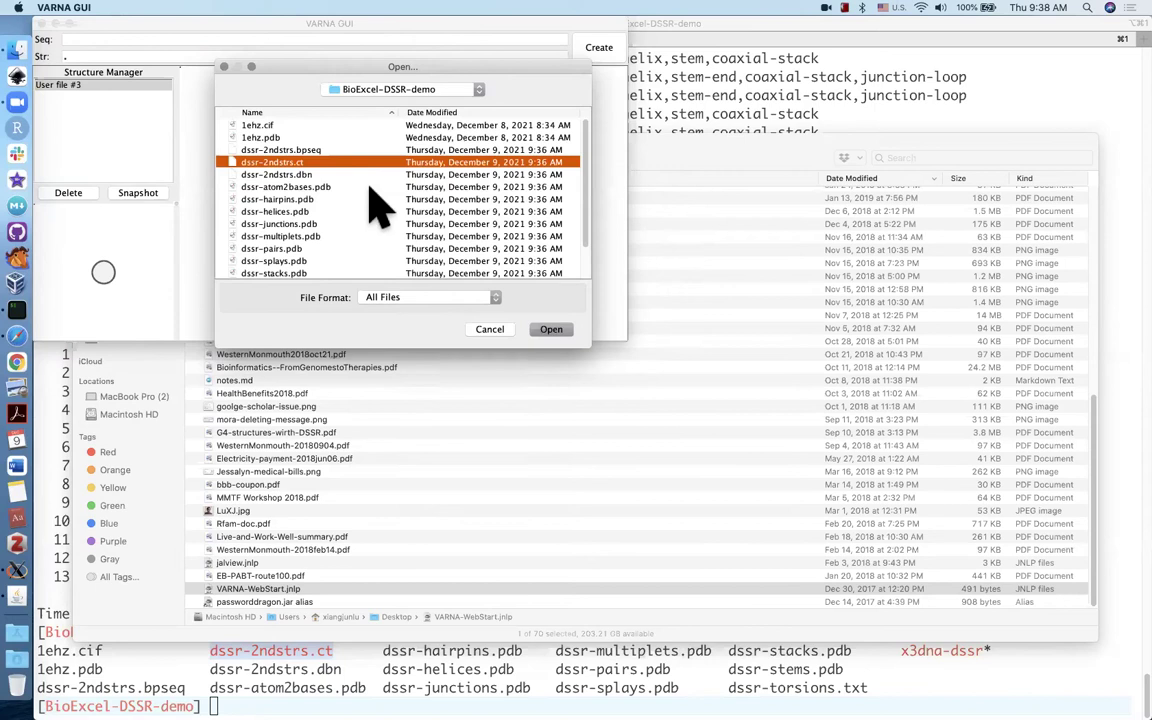
left_click(549, 329)
left_click_drag(625, 337, 1046, 668)
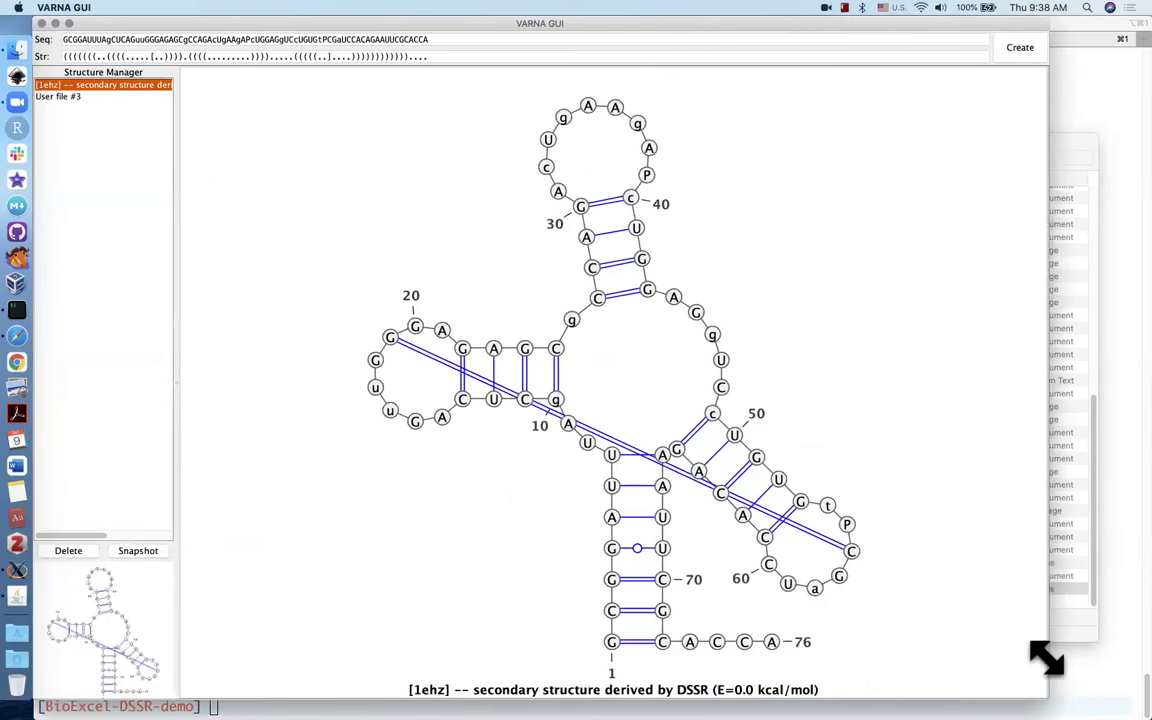
Step: Drag the 50–65 helix horizontal into cloverleaf position and toggle off the base circles
left_click_drag(710, 406, 746, 381)
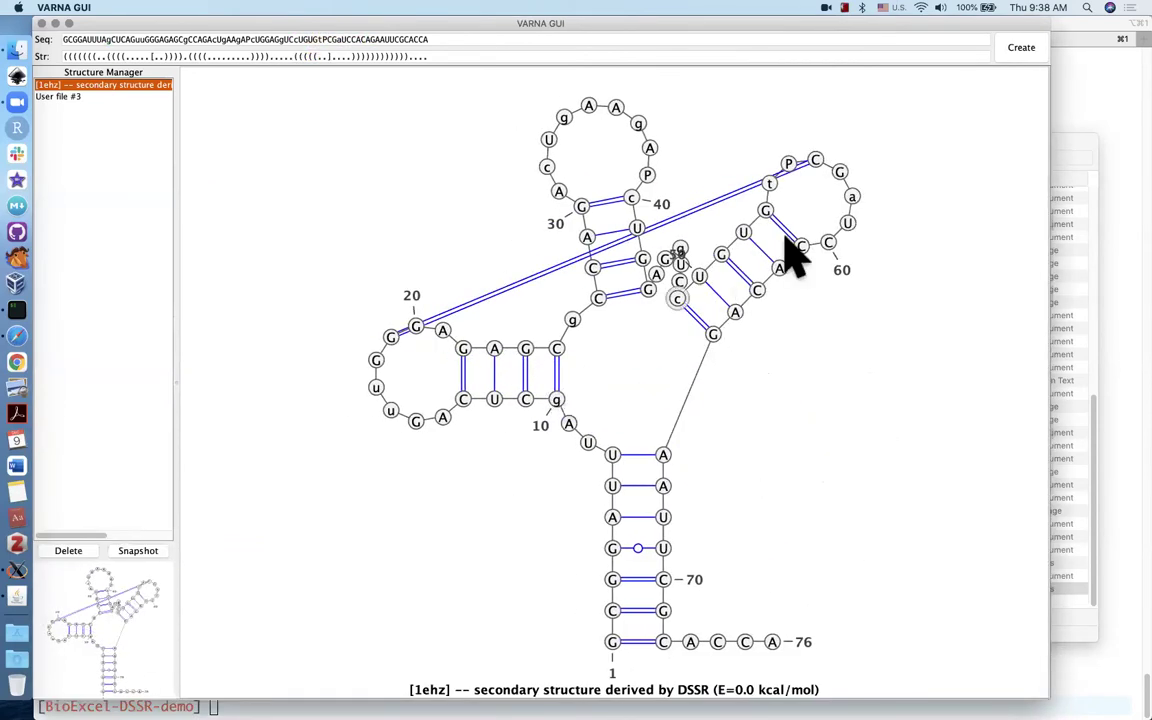
left_click_drag(764, 213, 815, 342)
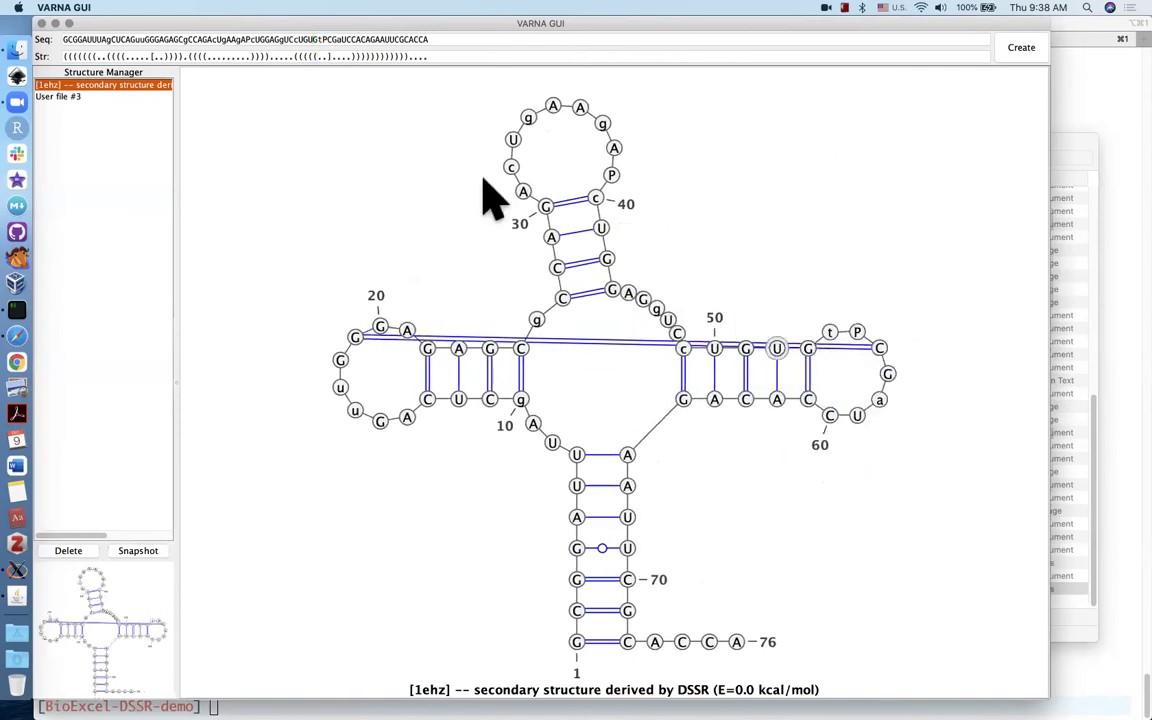
right_click(281, 157)
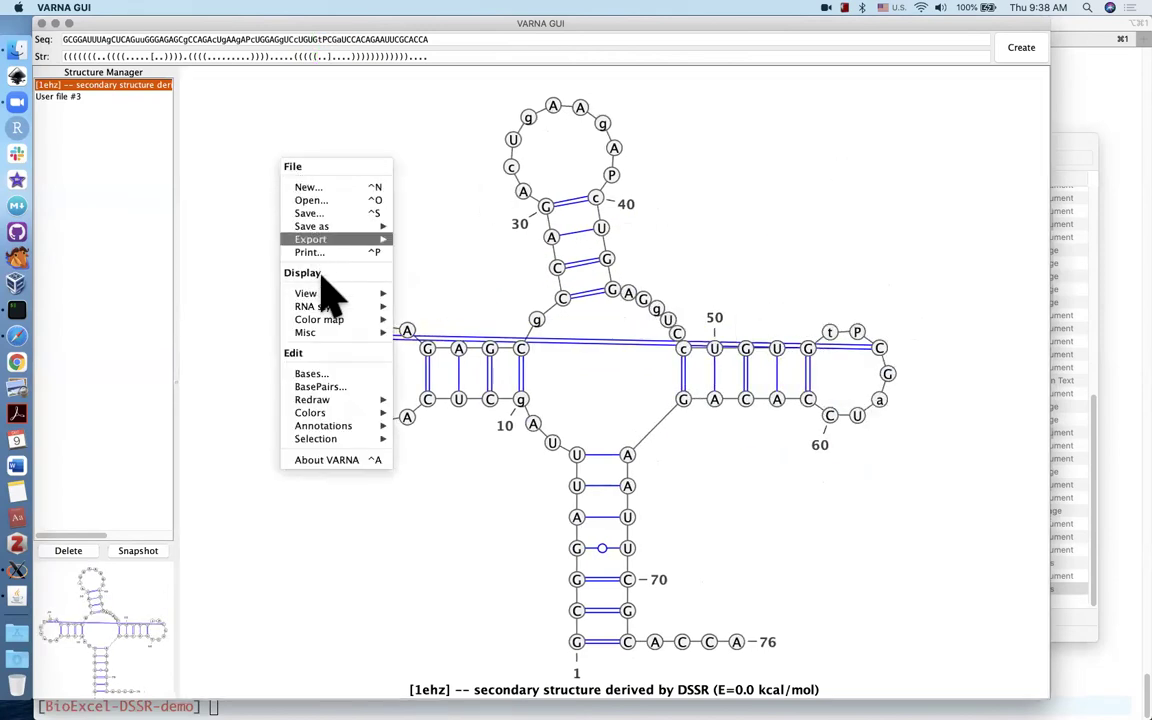
mouse_move(329, 297)
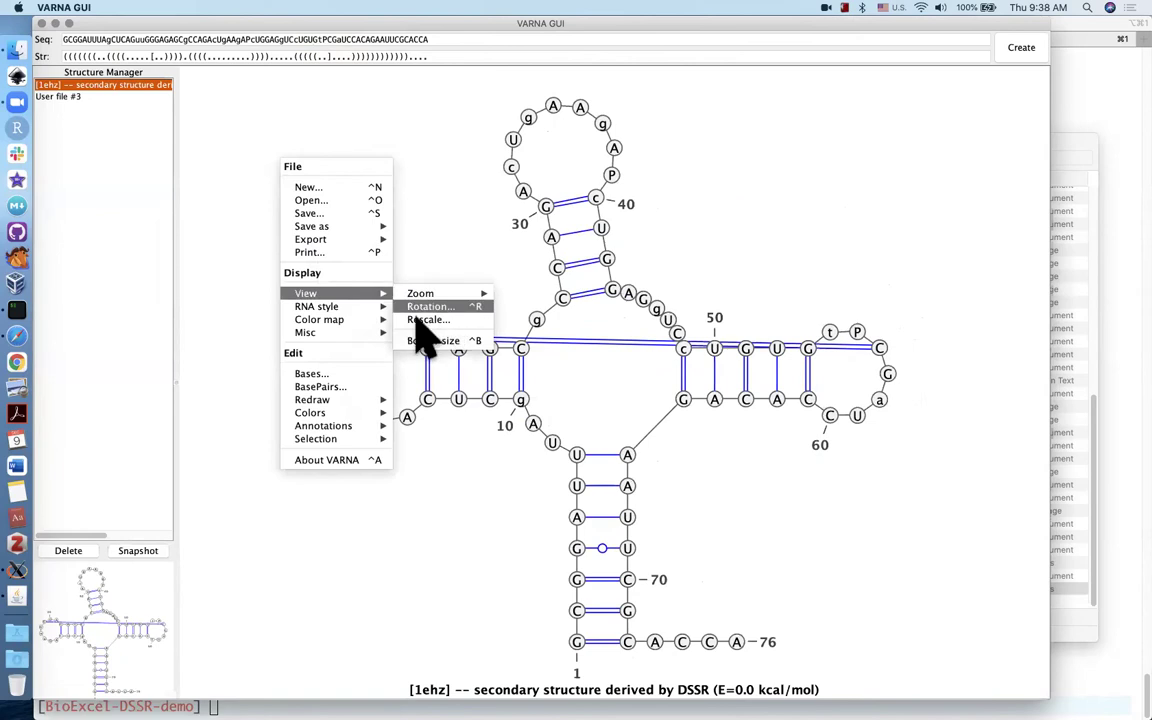
mouse_move(378, 308)
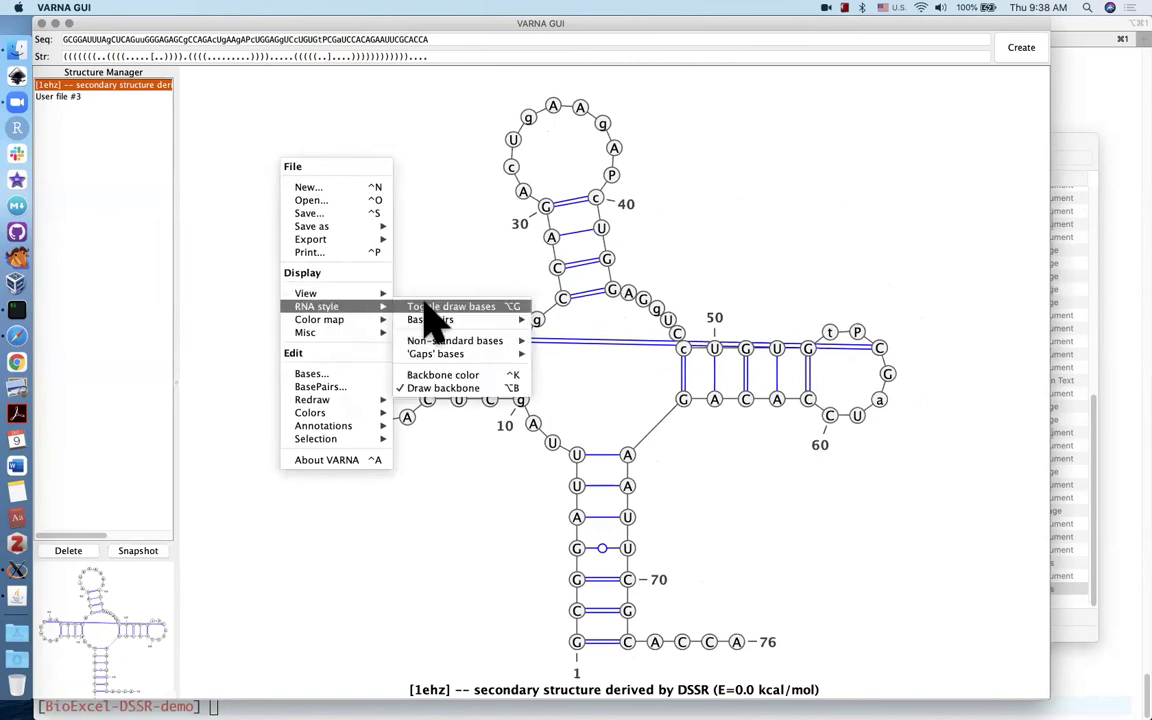
left_click(424, 306)
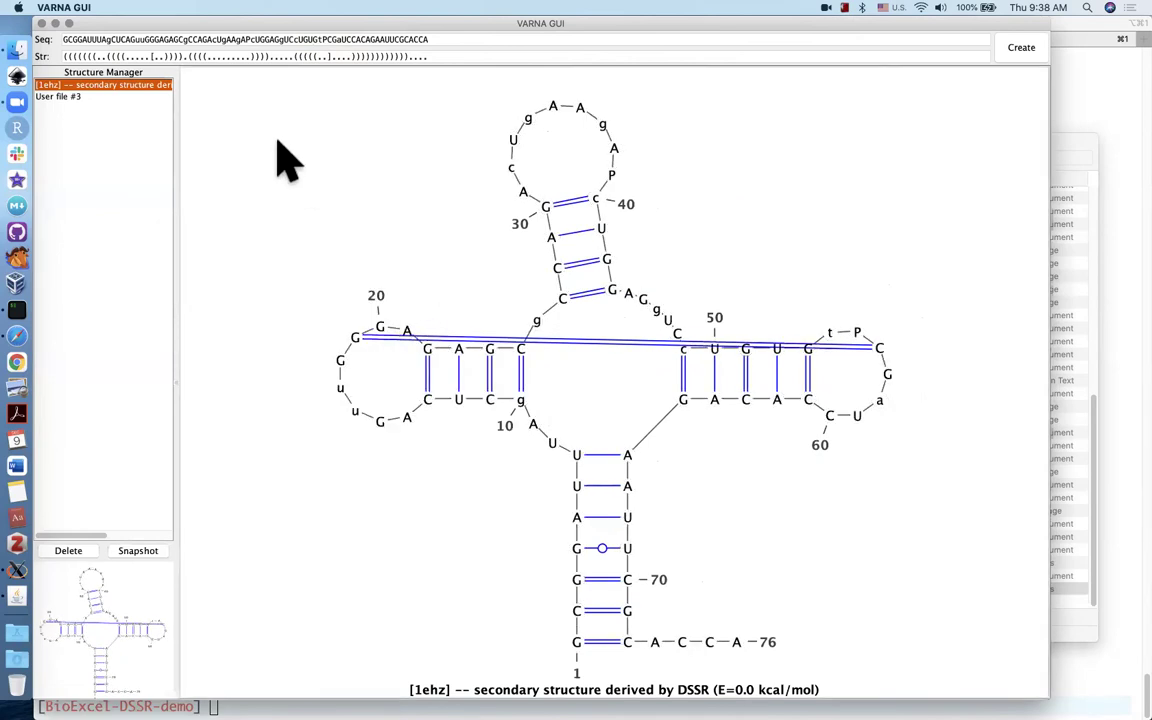
Step: Change VARNA's numbering period to label every third base
right_click(237, 117)
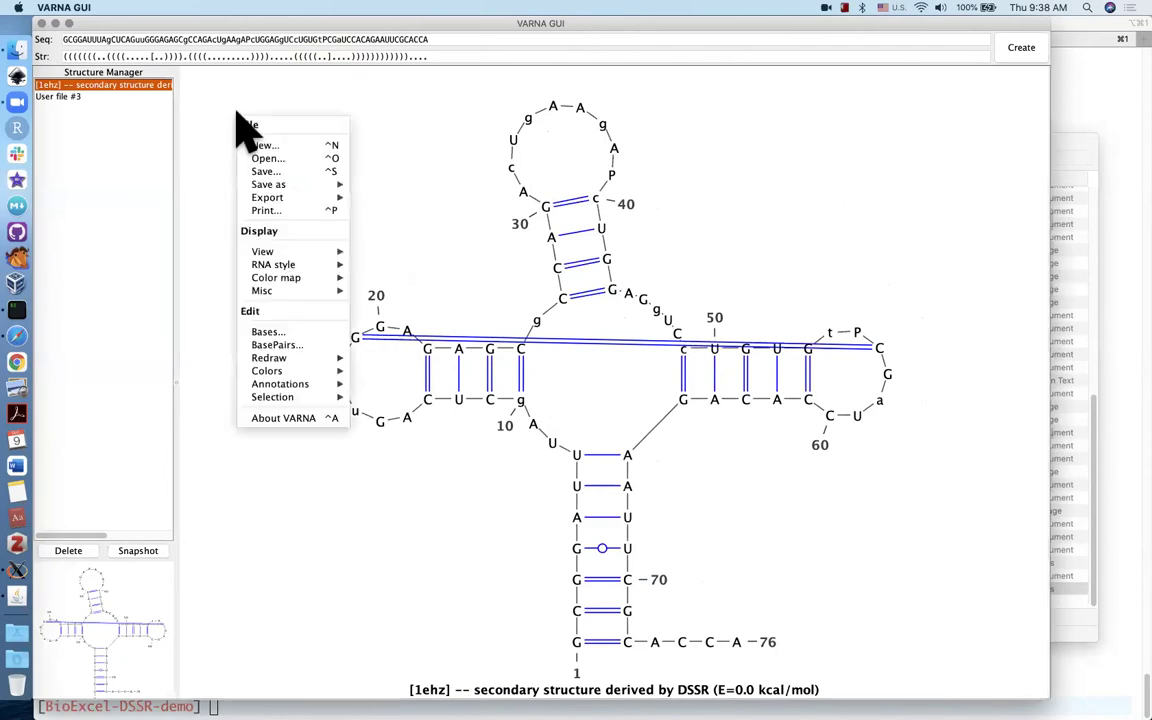
mouse_move(306, 294)
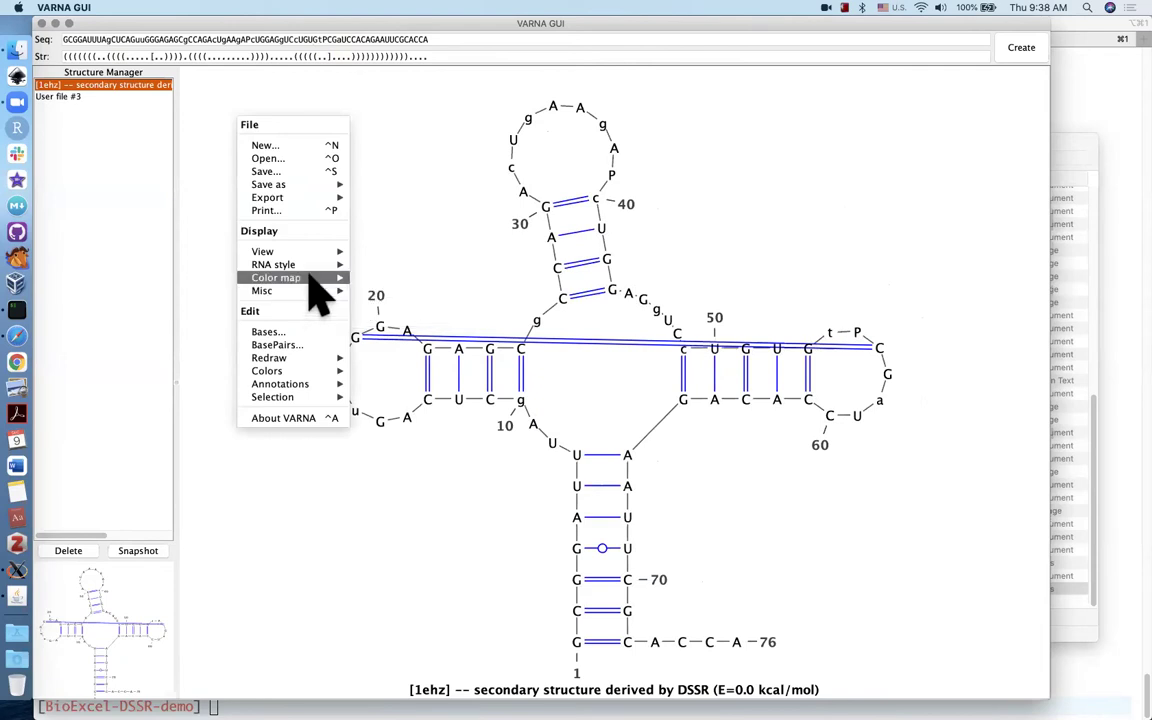
mouse_move(310, 266)
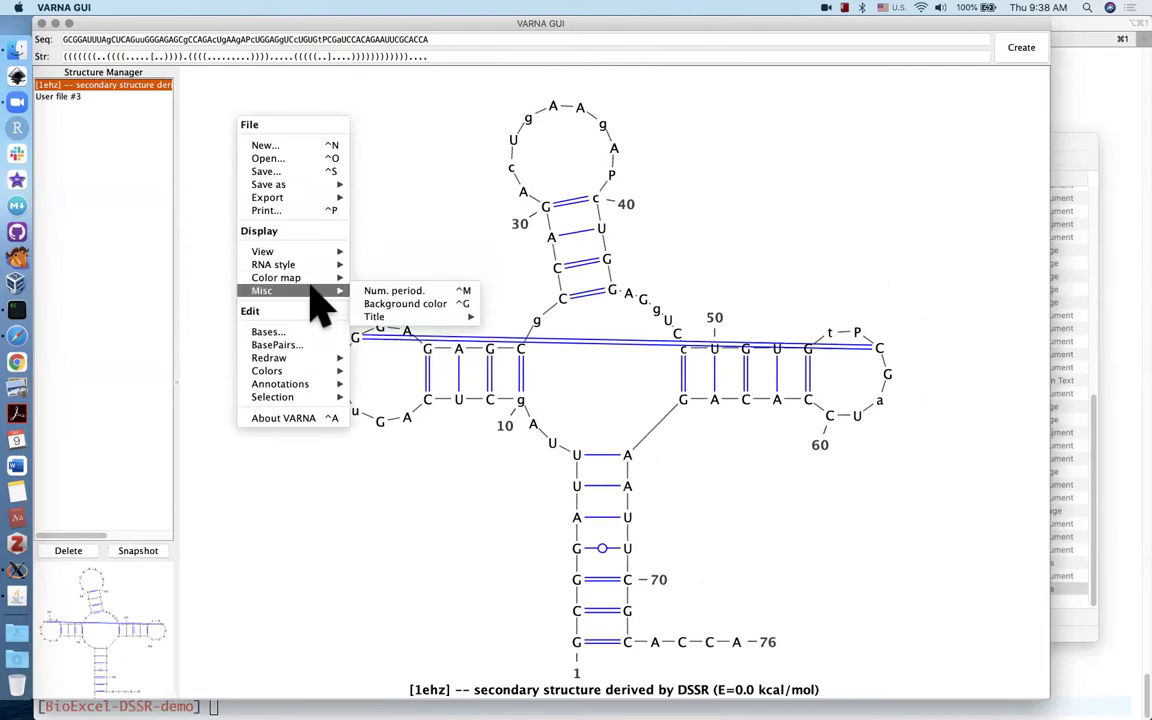
left_click(402, 291)
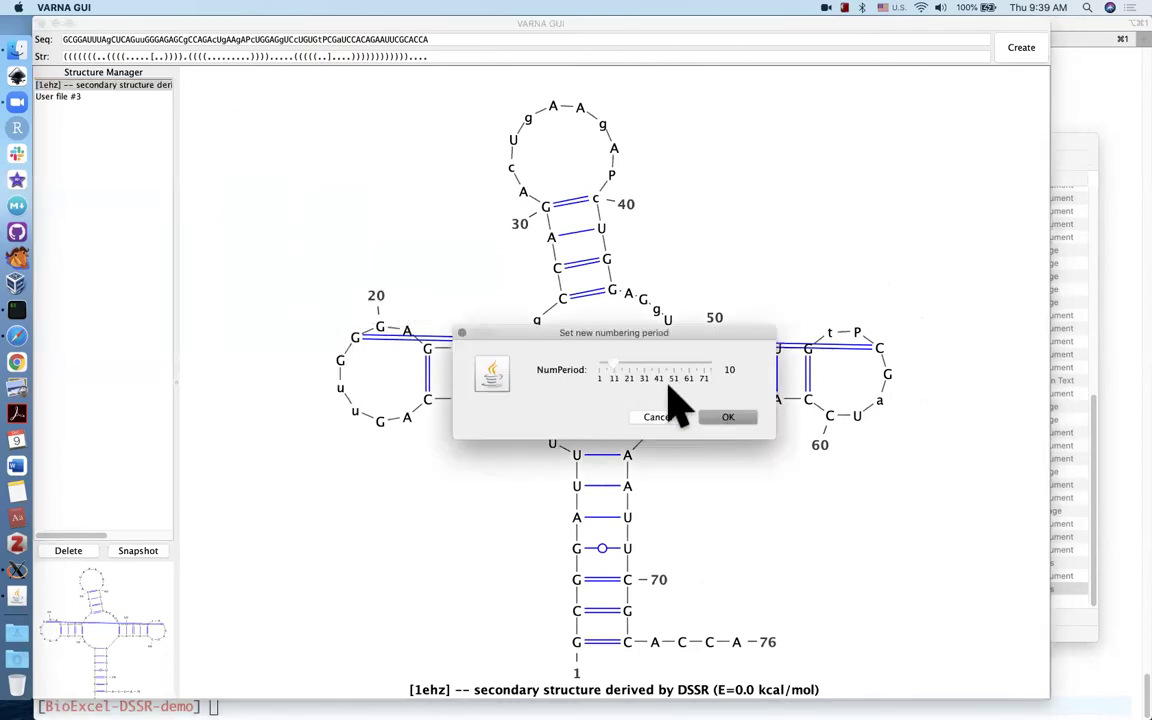
mouse_move(620, 363)
left_mouse_down()
mouse_move(597, 355)
mouse_move(604, 365)
left_mouse_up()
left_click(714, 416)
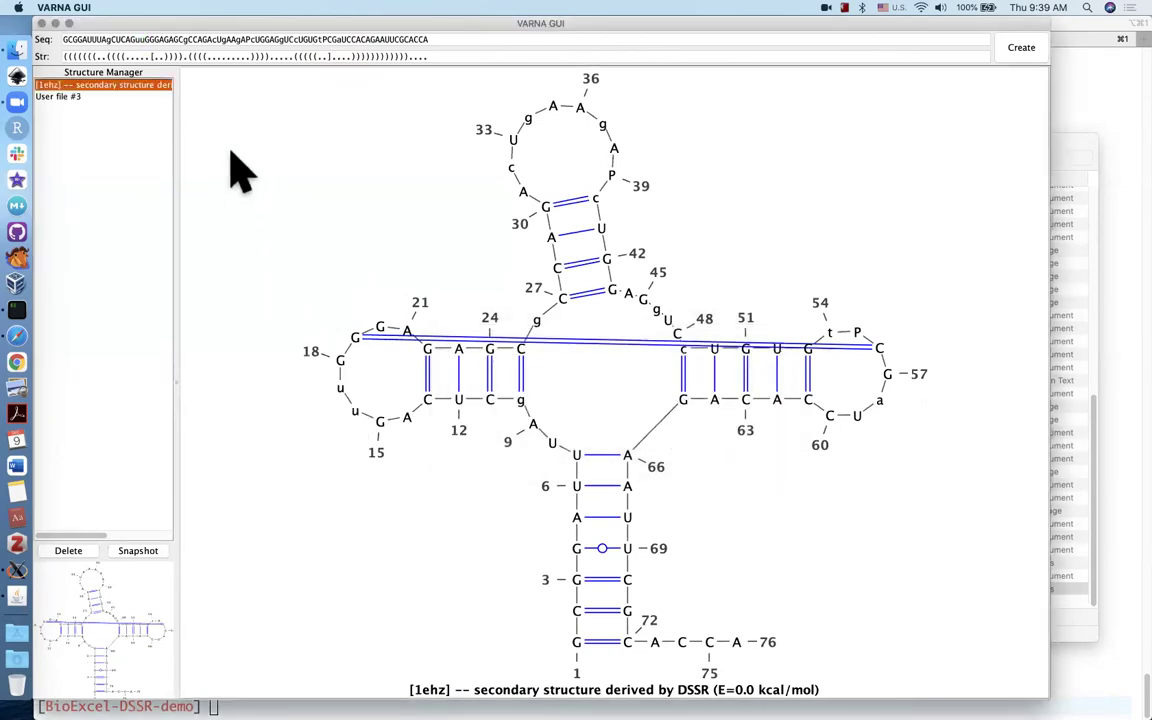
Step: Redraw the 1ehz structure in a linear layout, then quit VARNA
right_click(231, 155)
mouse_move(272, 290)
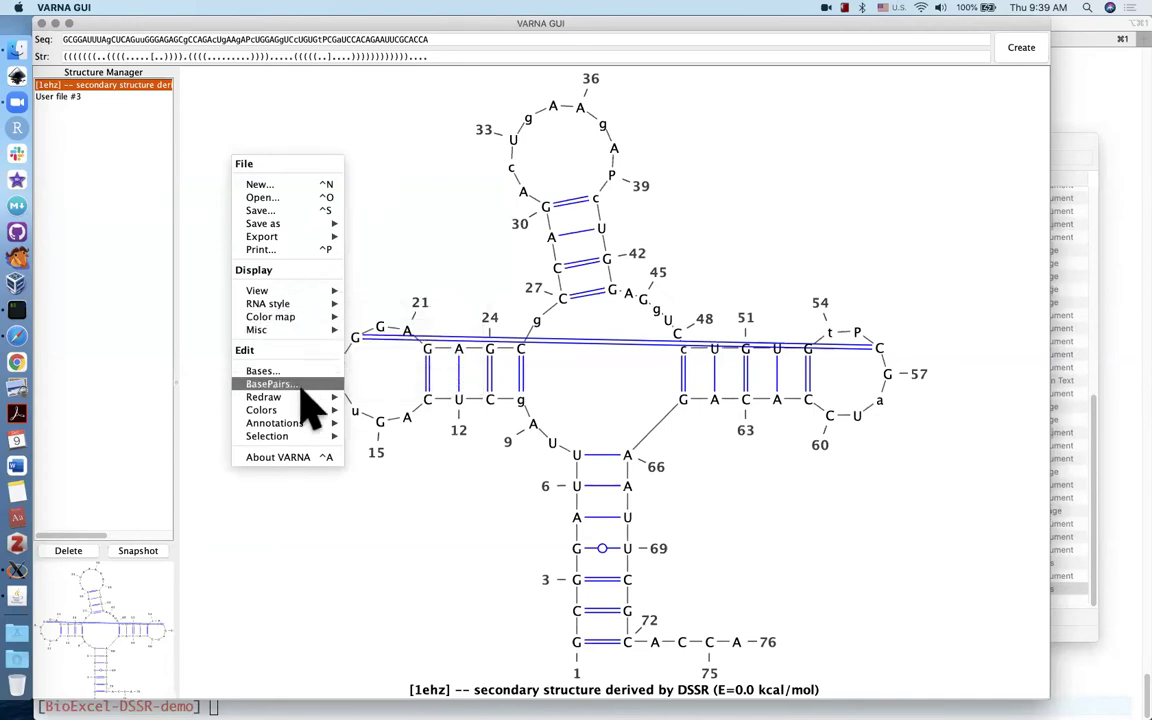
mouse_move(304, 396)
mouse_move(391, 398)
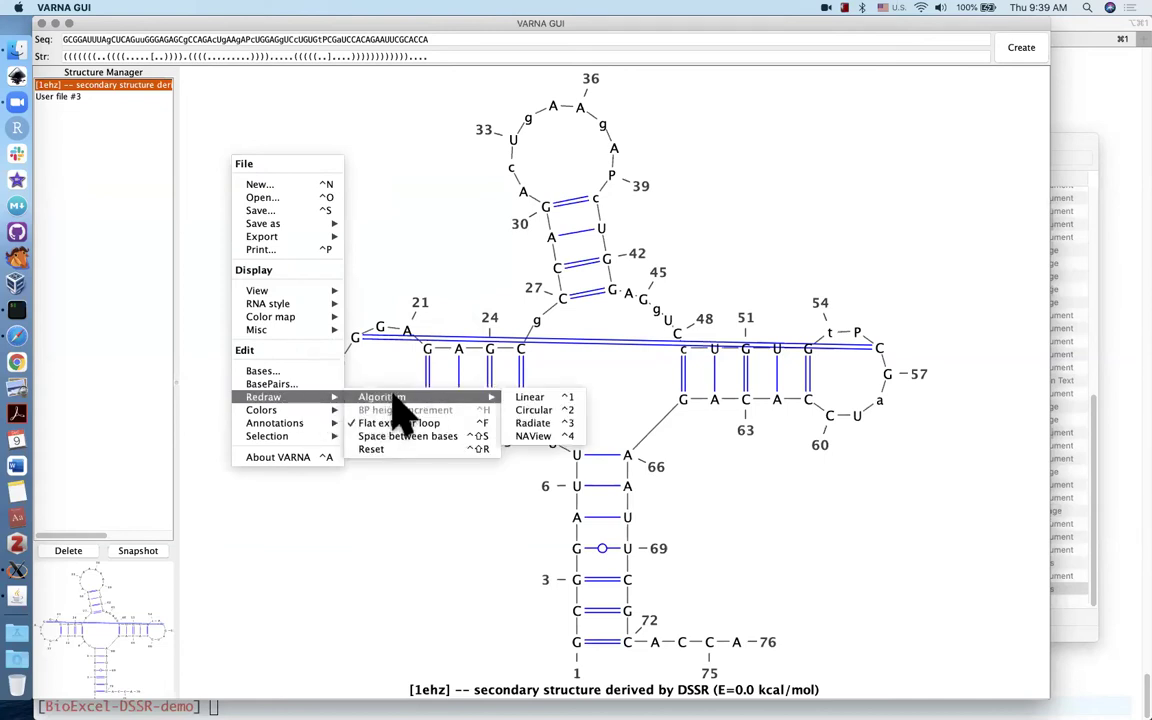
left_click(531, 398)
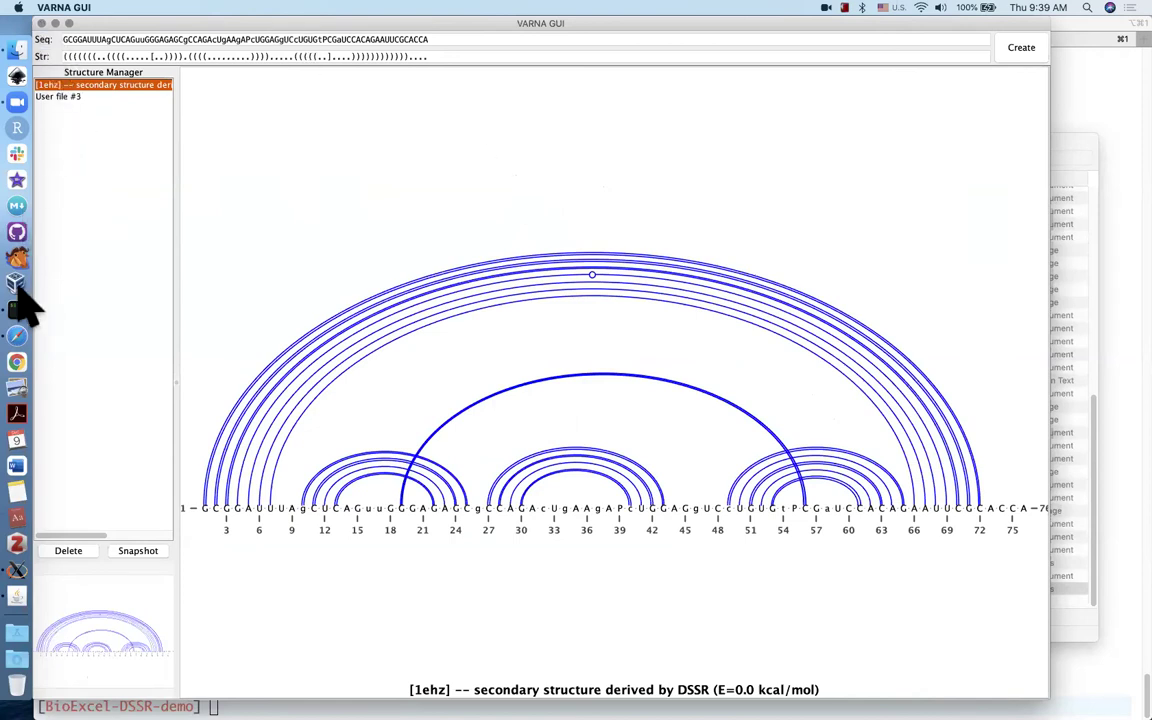
key("super+q")
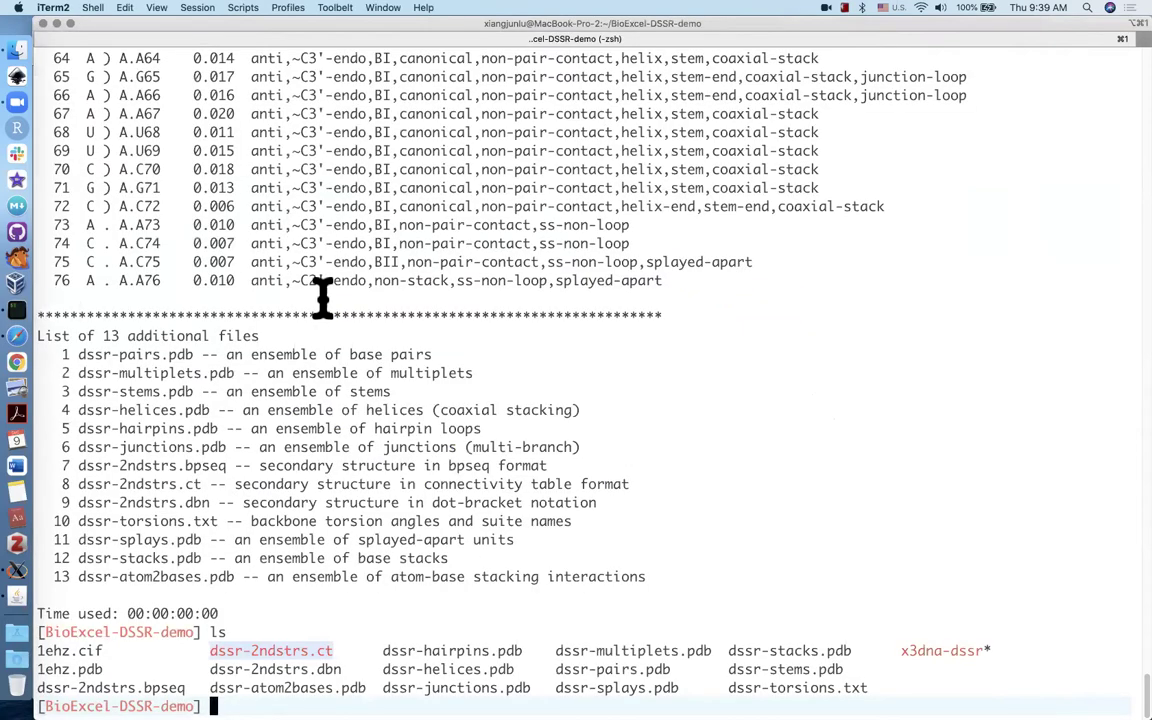
Step: Run x3dna-dssr cleanup, then list the remaining files with ls and ls -l
type("x3dna-dssr")
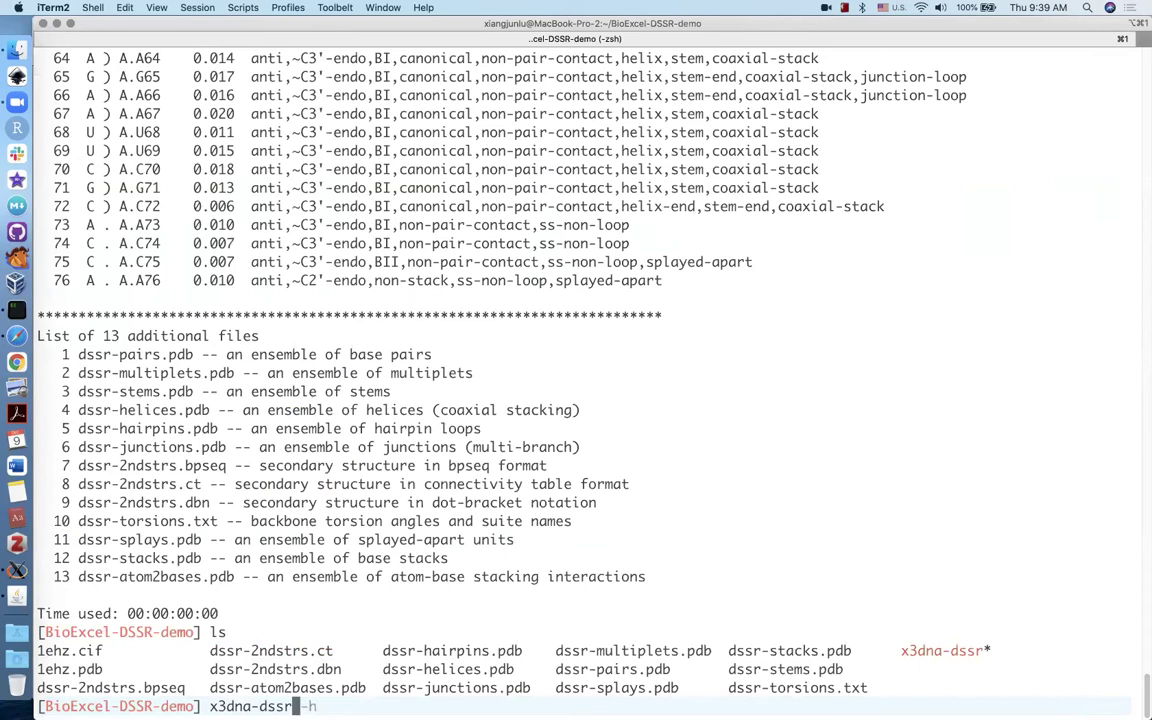
type(" cleanup")
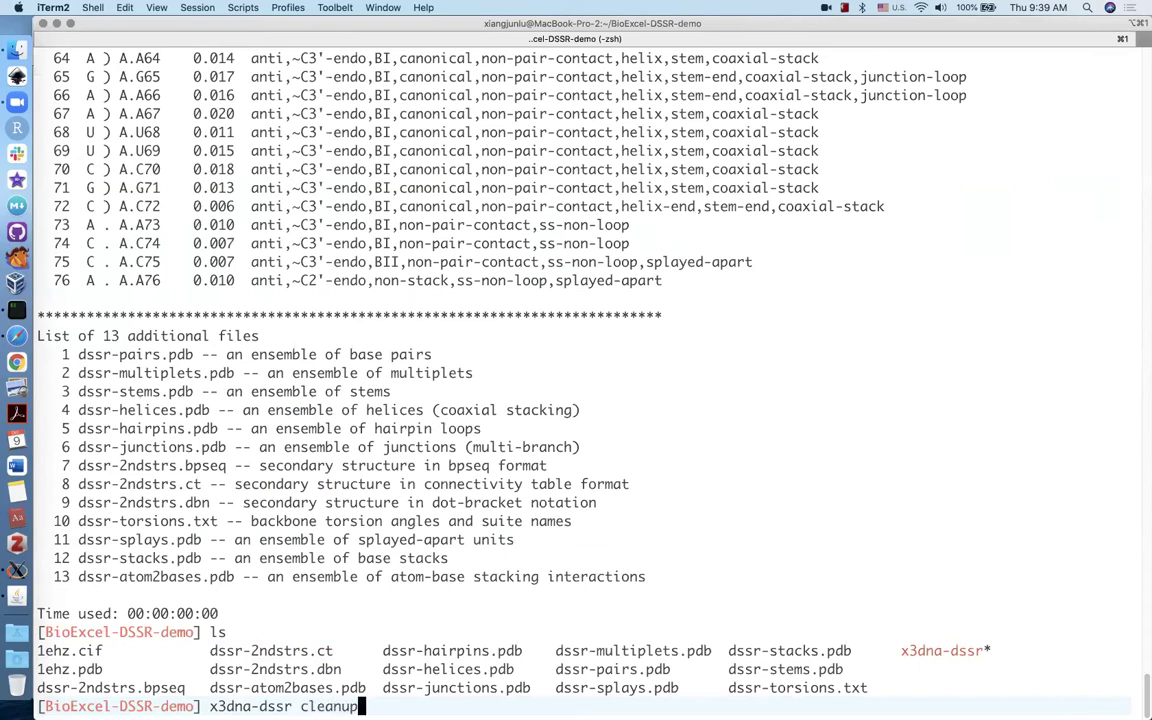
key("Return")
type("ls")
key("Return")
type("ls -l")
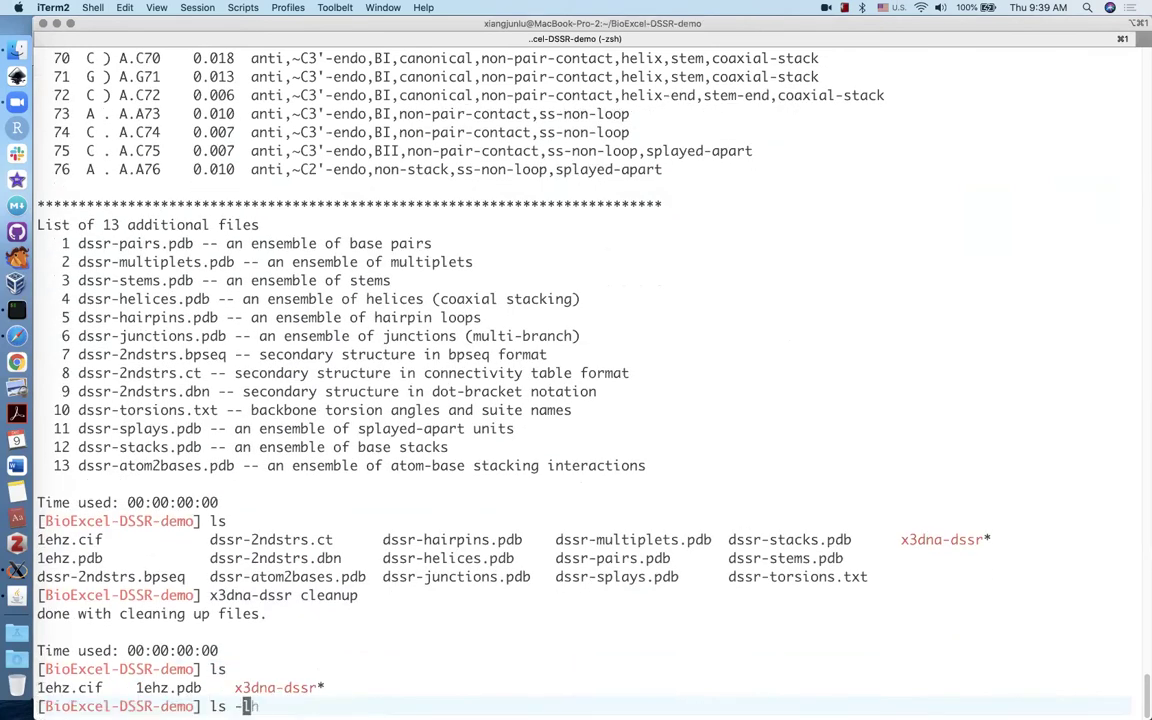
key("Return")
Step: Rerun DSSR on 1ehz.cif with ./x3dna-dssr -i=1ehz.cif
type("x3dna-dw")
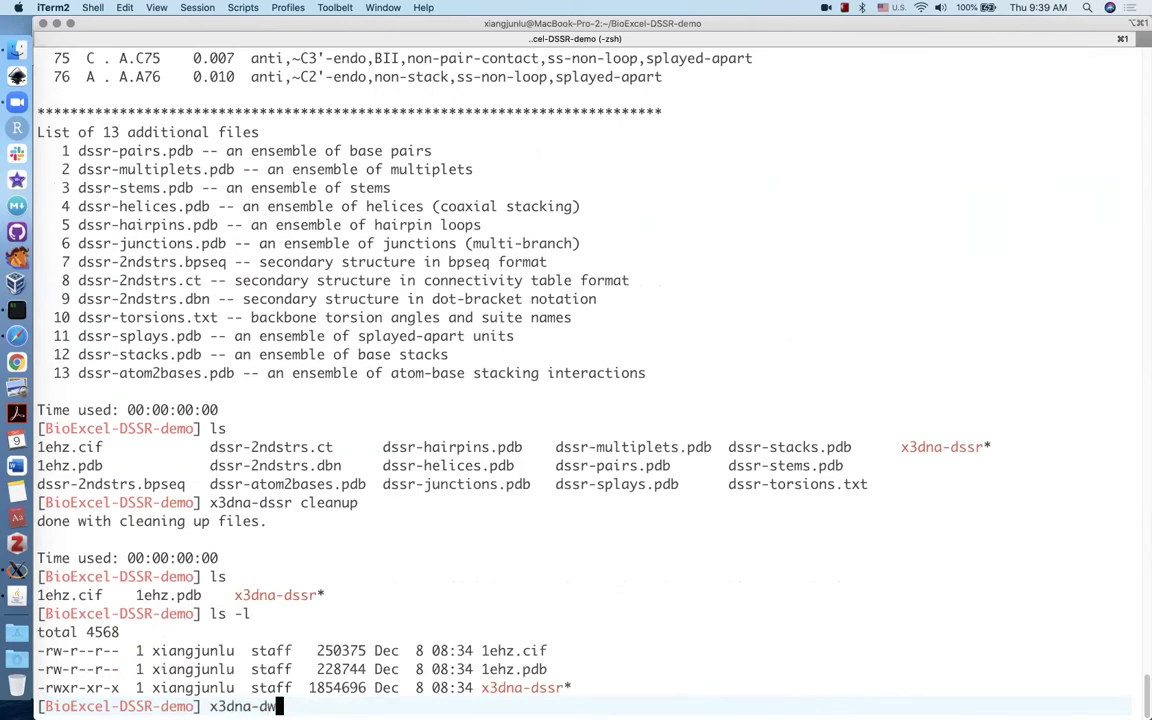
key("BackSpace")
key("ctrl+a")
type("./")
key("ctrl+e")
key("BackSpace")
key("BackSpace")
key("BackSpace")
type("c")
key("Tab")
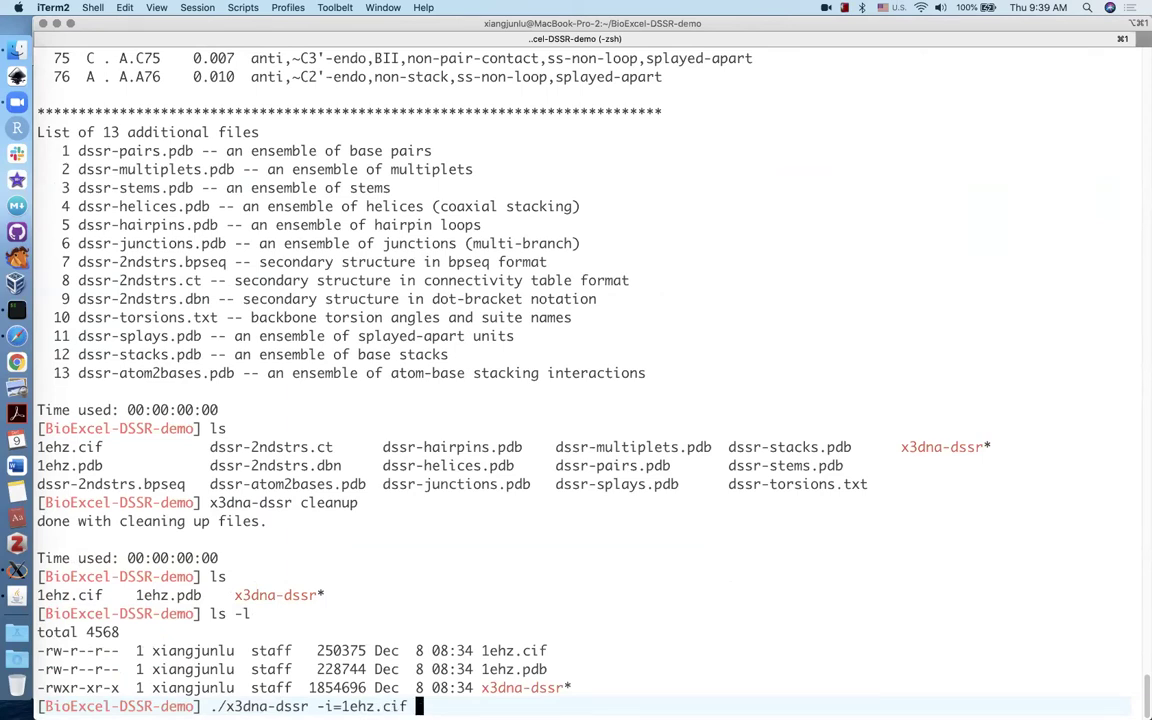
key("Return")
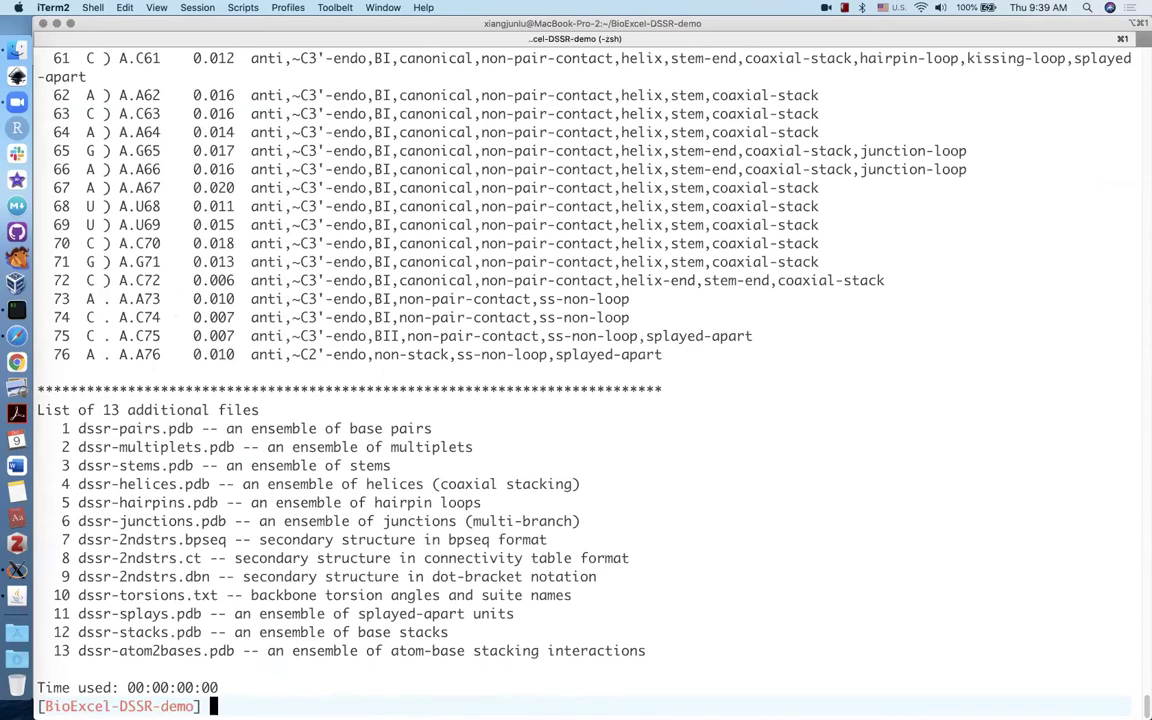
Step: Run DSSR on 1ehz.cif with --json output
type("./")
key("Right")
type("--json")
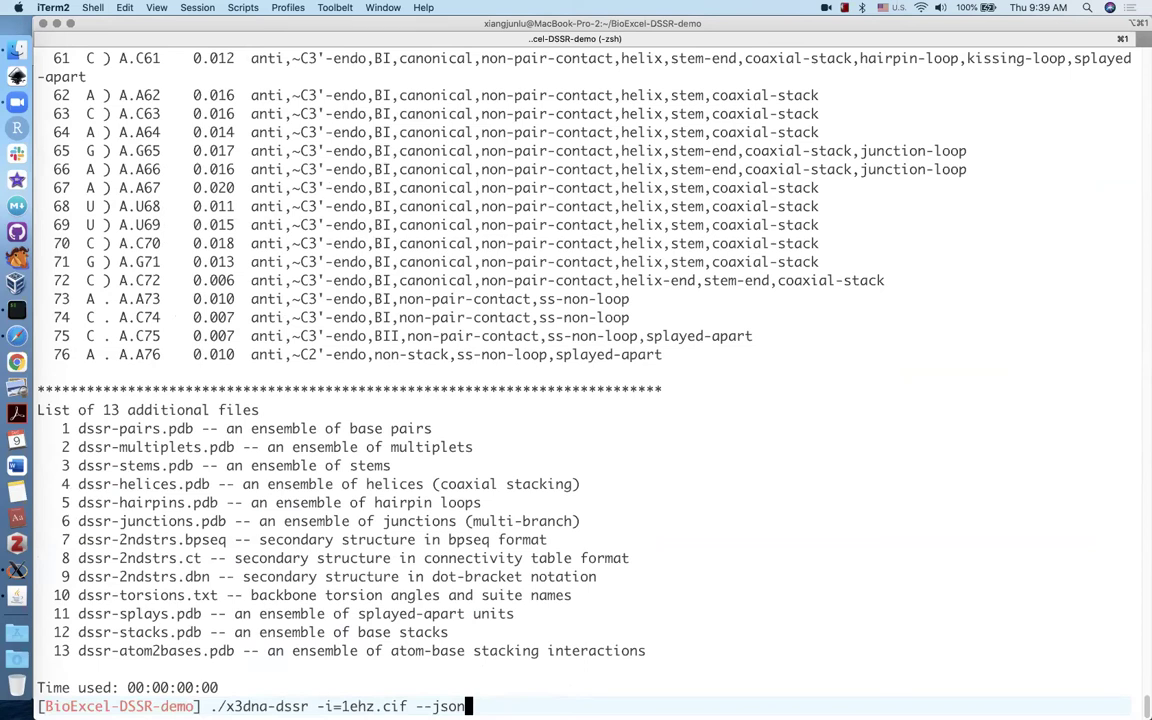
key("Return")
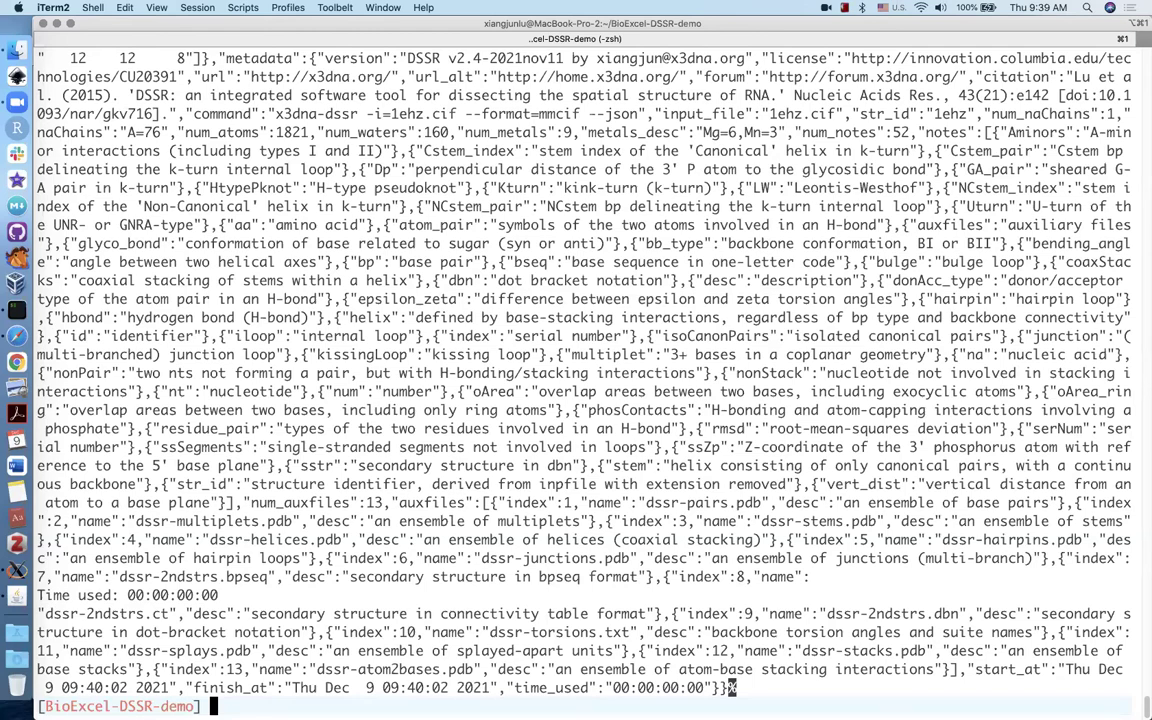
Step: Pipe the JSON output to jq .junctions to show the 4-way junction
key("Up")
type("| jq .junctions")
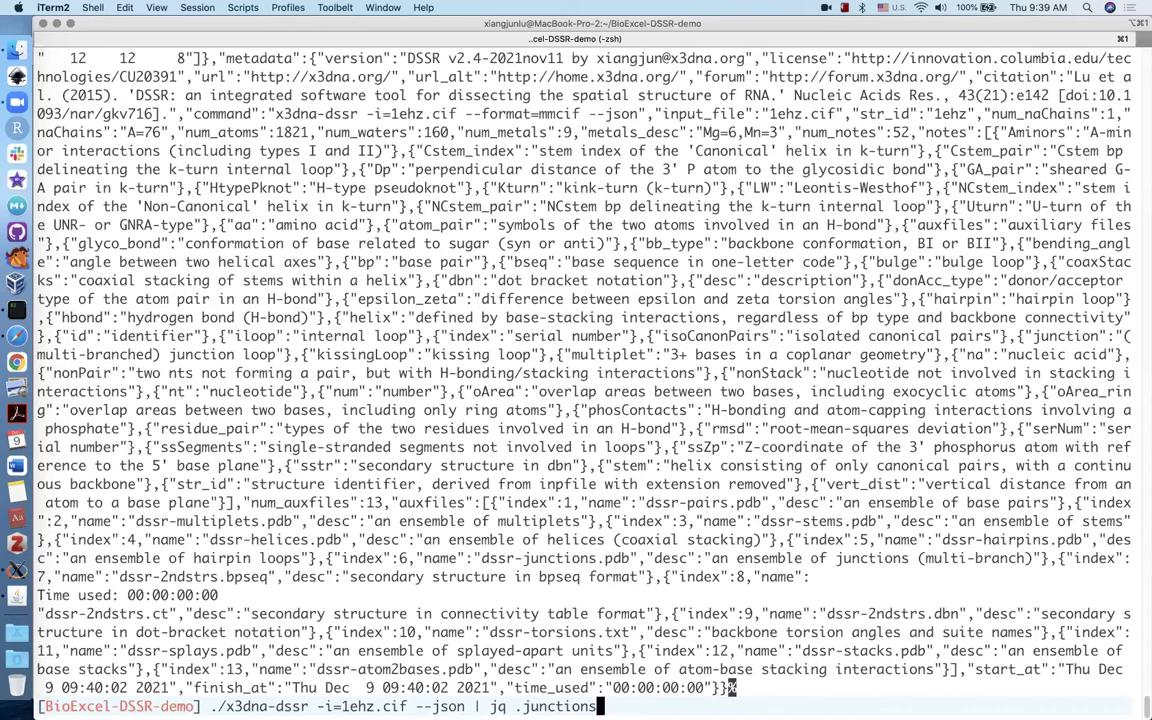
key("Return")
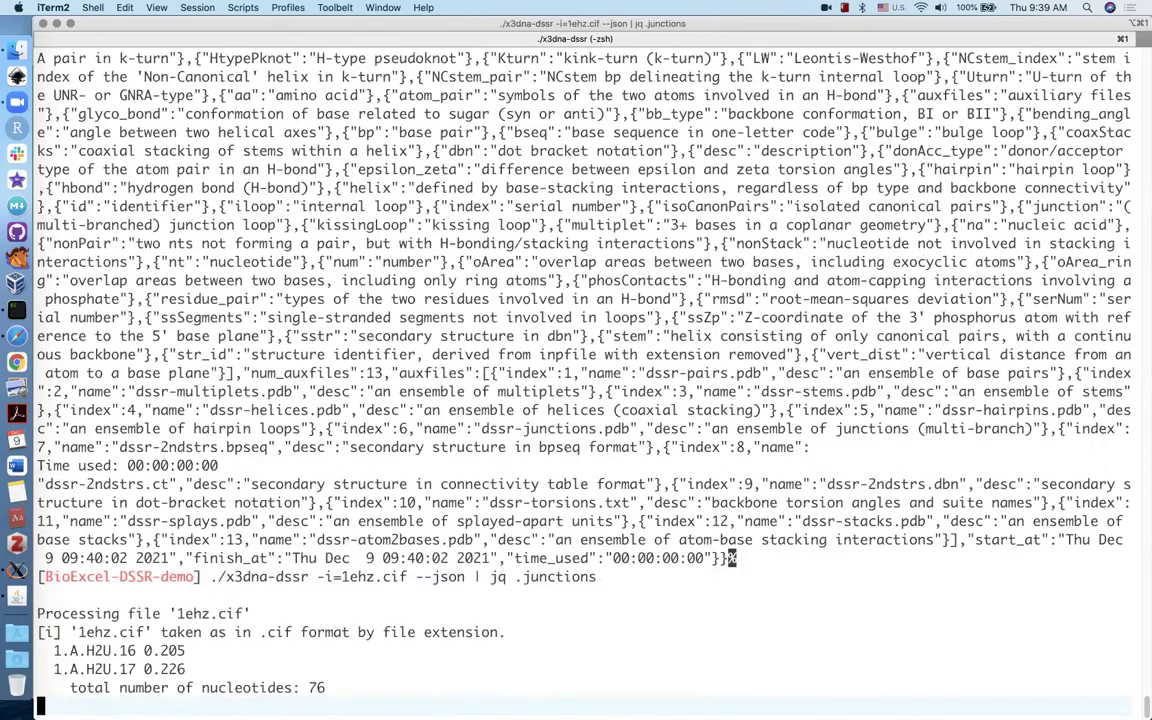
scroll(380, 190, "up", 5)
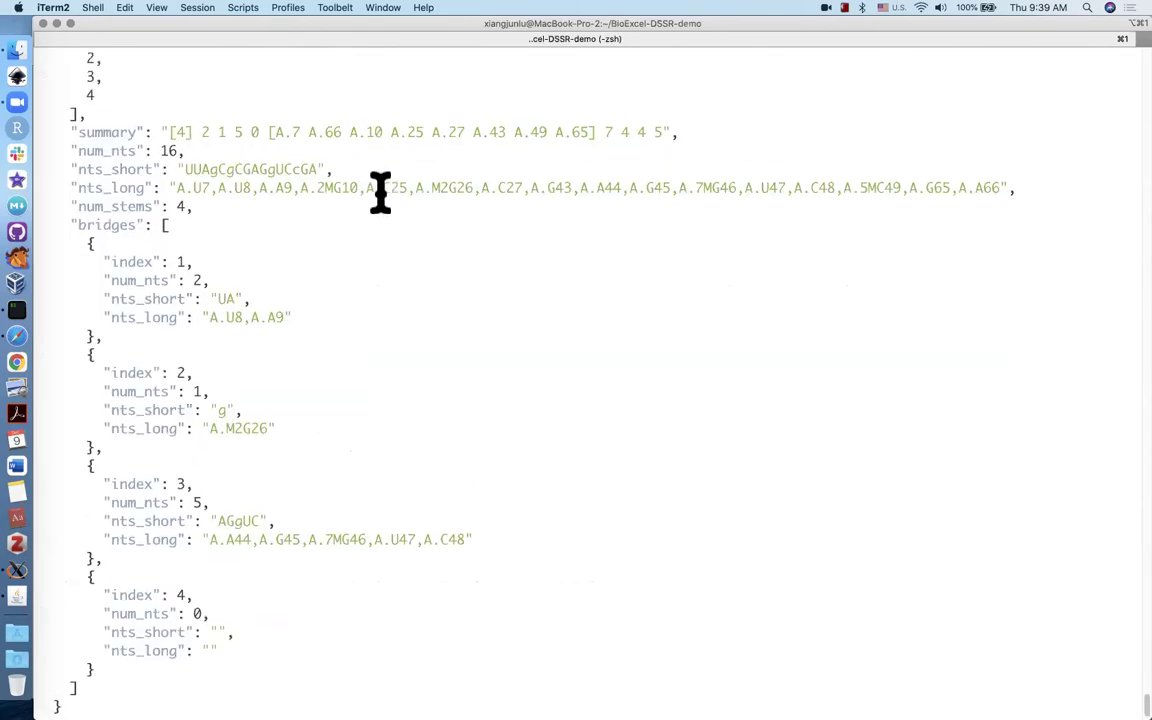
scroll(380, 193, "down", 2)
scroll(380, 193, "up", 8)
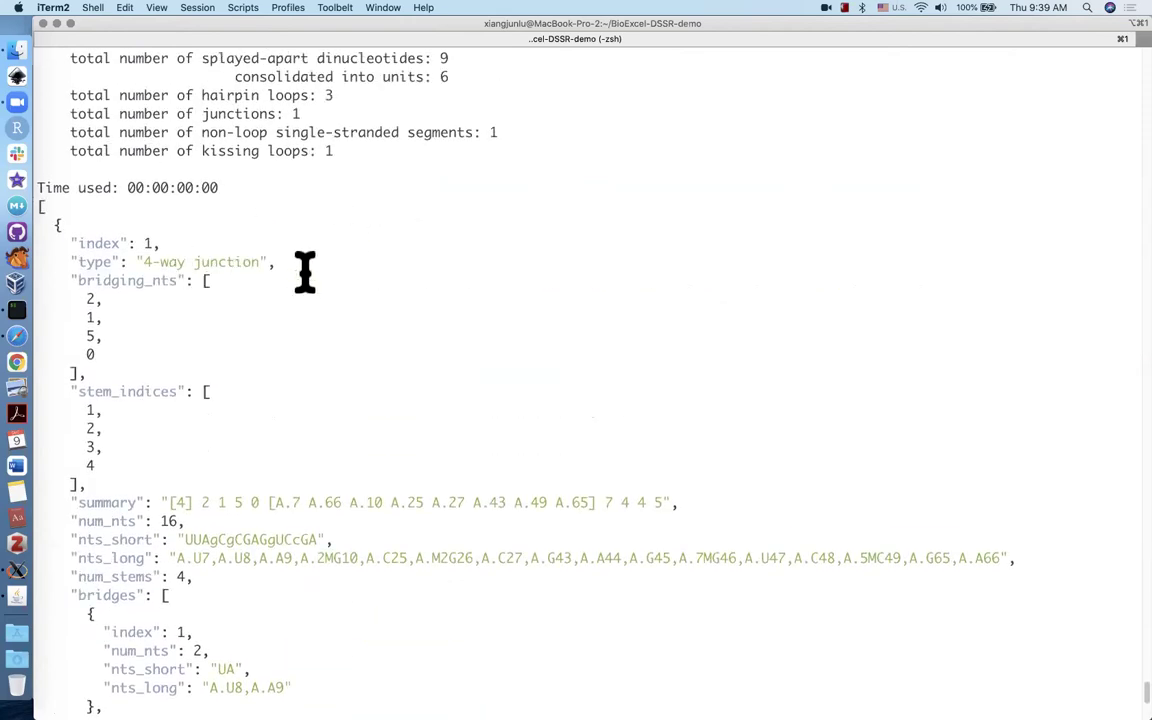
scroll(303, 270, "down", 8)
scroll(524, 275, "down", 3)
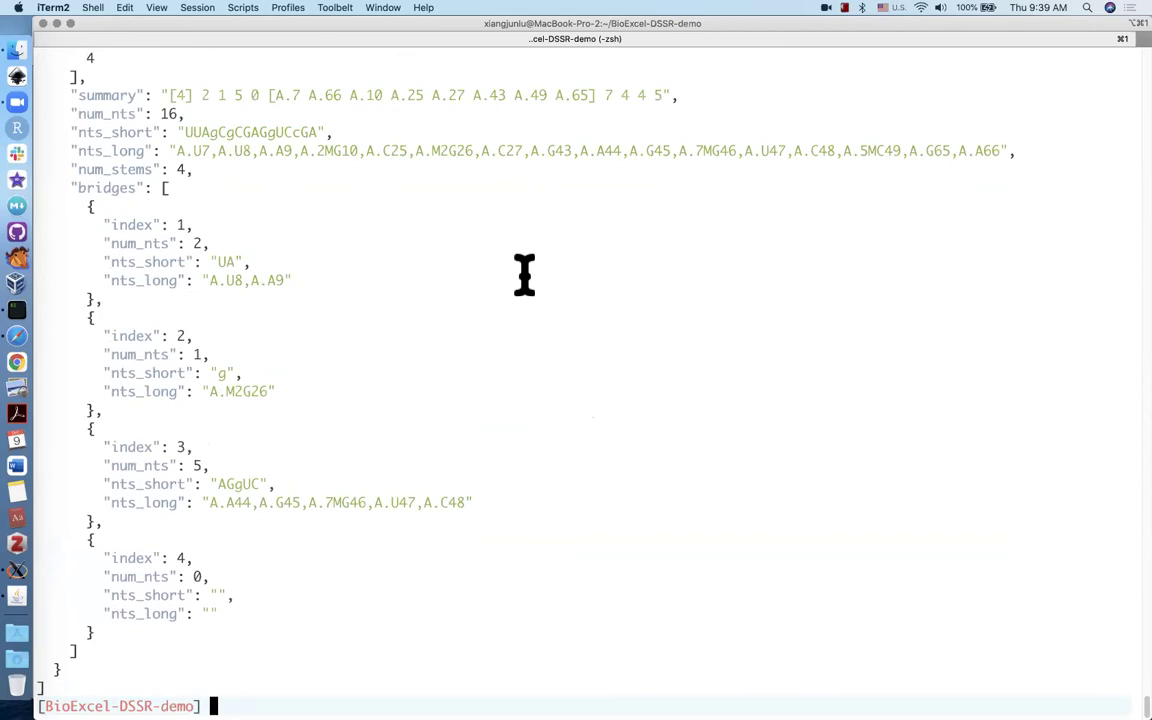
Step: Edit the command to jq .pairs and run it to list the base pairs
type("./x3dna-dssr -i=1ehz.cif --json | jq .junctions")
key("Left")
key("Left")
key("Left")
key("Left")
key("Left")
key("Left")
key("Left")
key("Left")
key("Left")
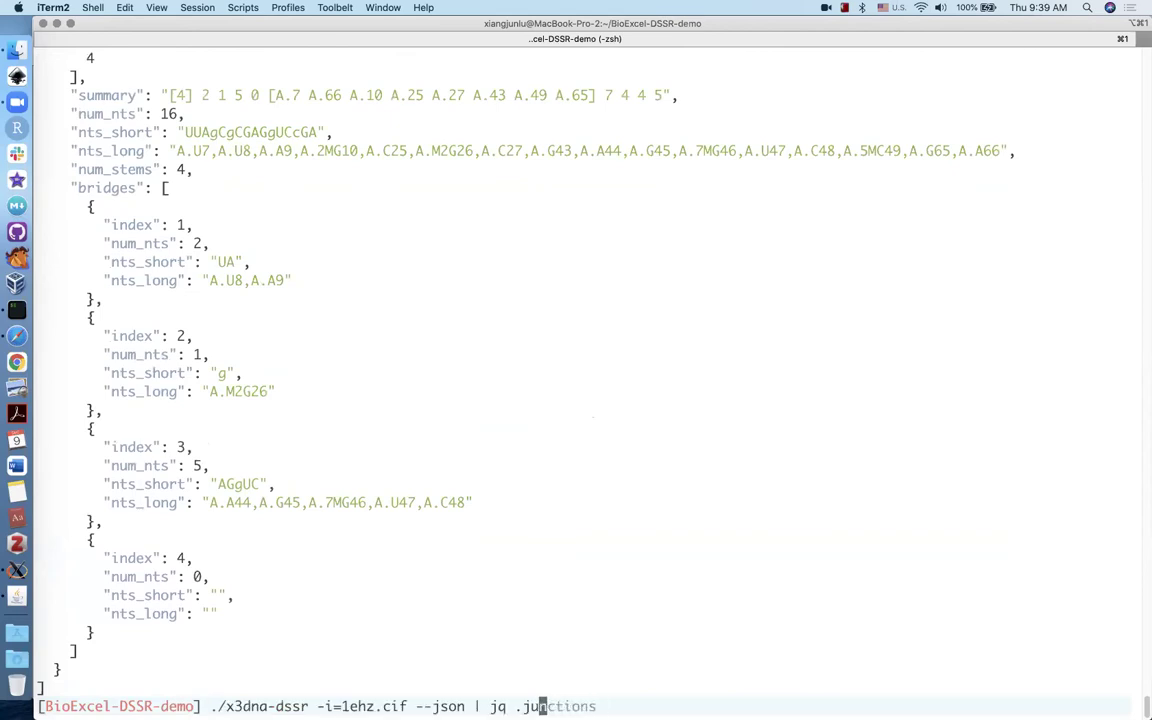
key("ctrl+k")
type("pairs")
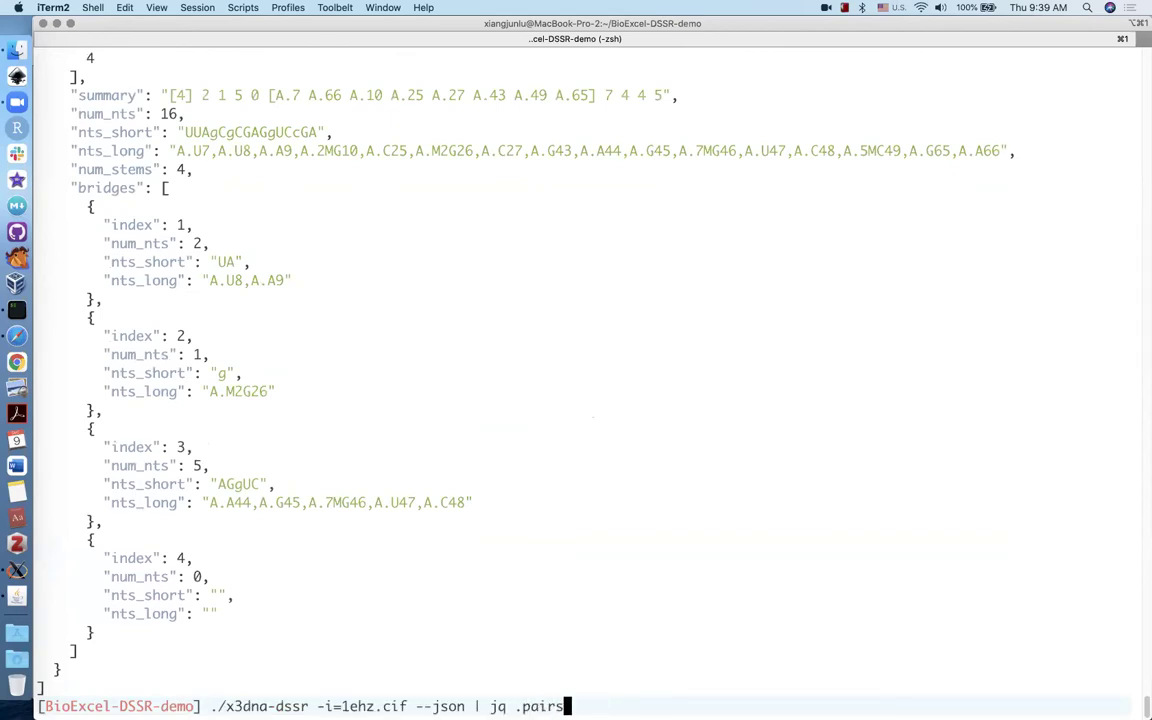
key("Return")
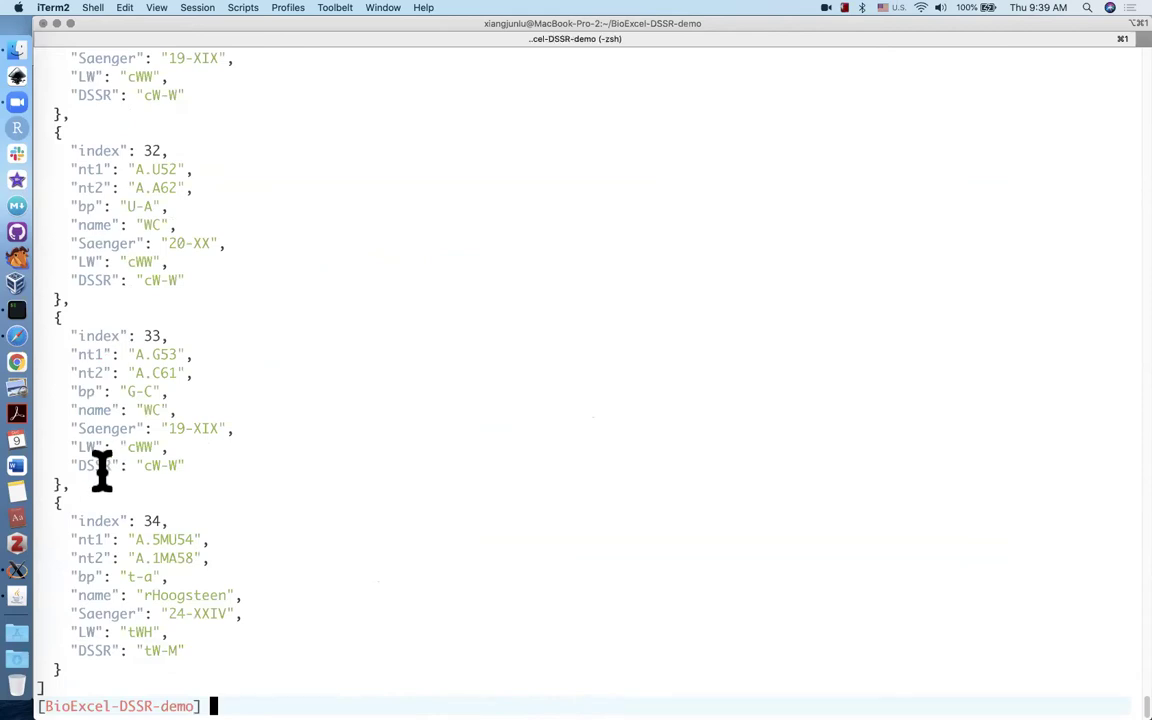
Step: Load skmatic.x3dna.org in a new Safari tab
left_click(17, 335)
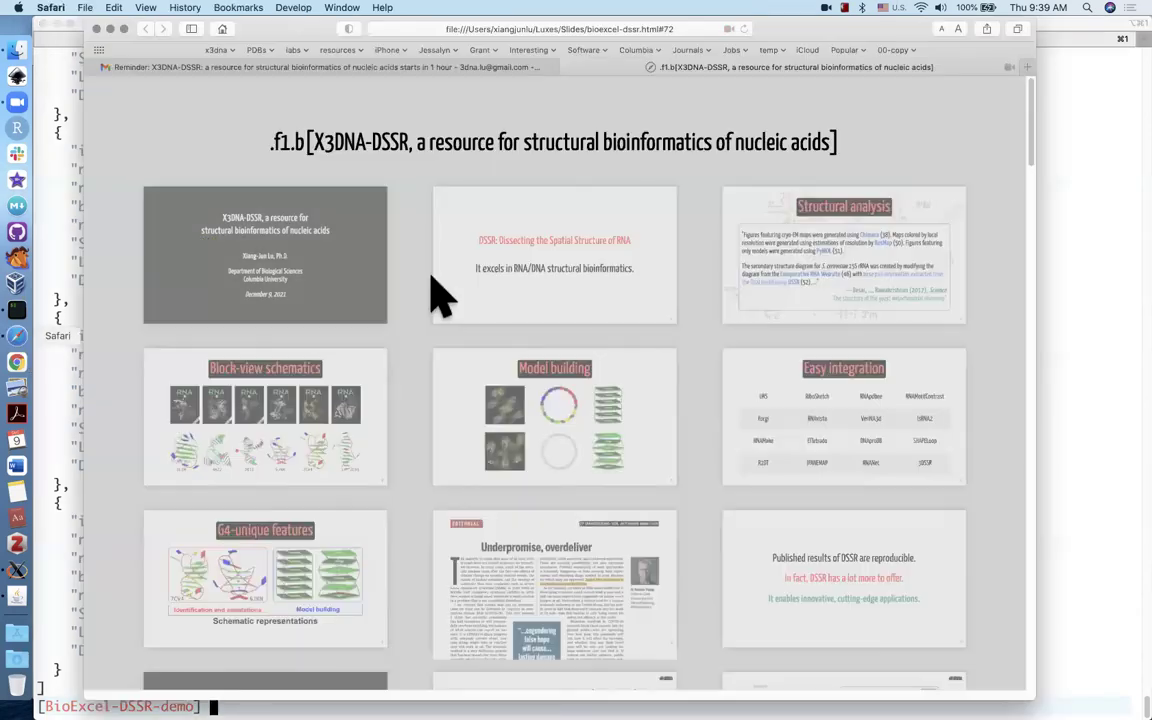
left_click(1026, 66)
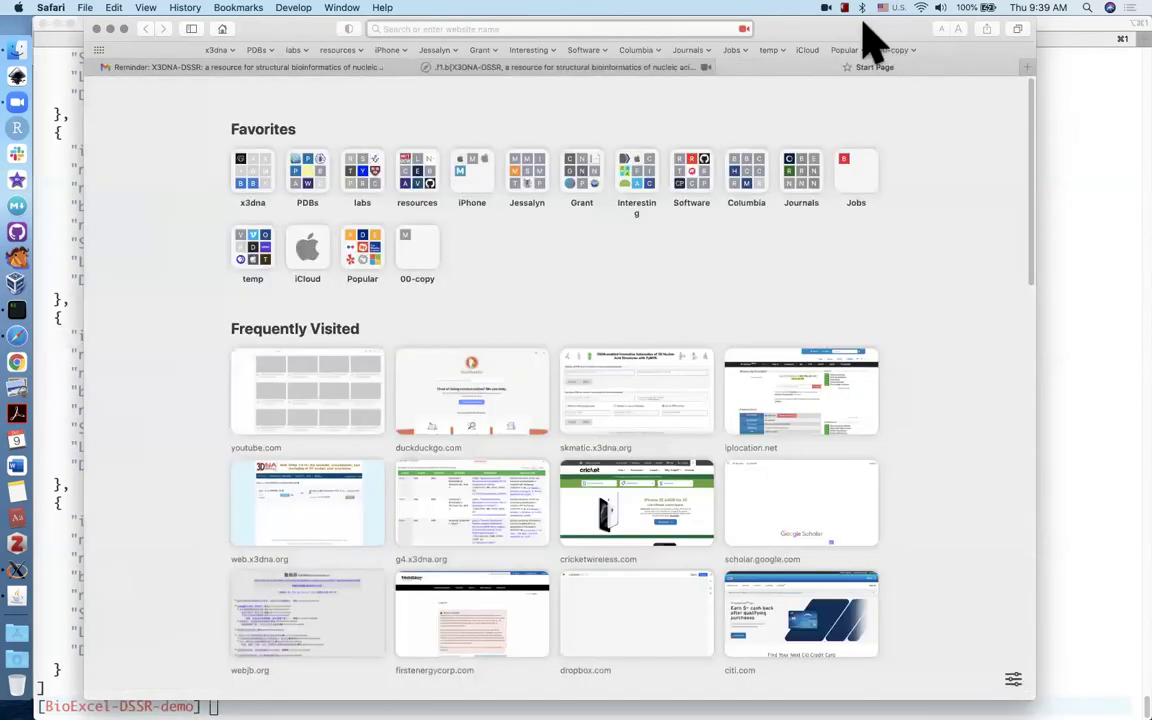
left_click_drag(869, 39, 905, 46)
type("sk")
key("Return")
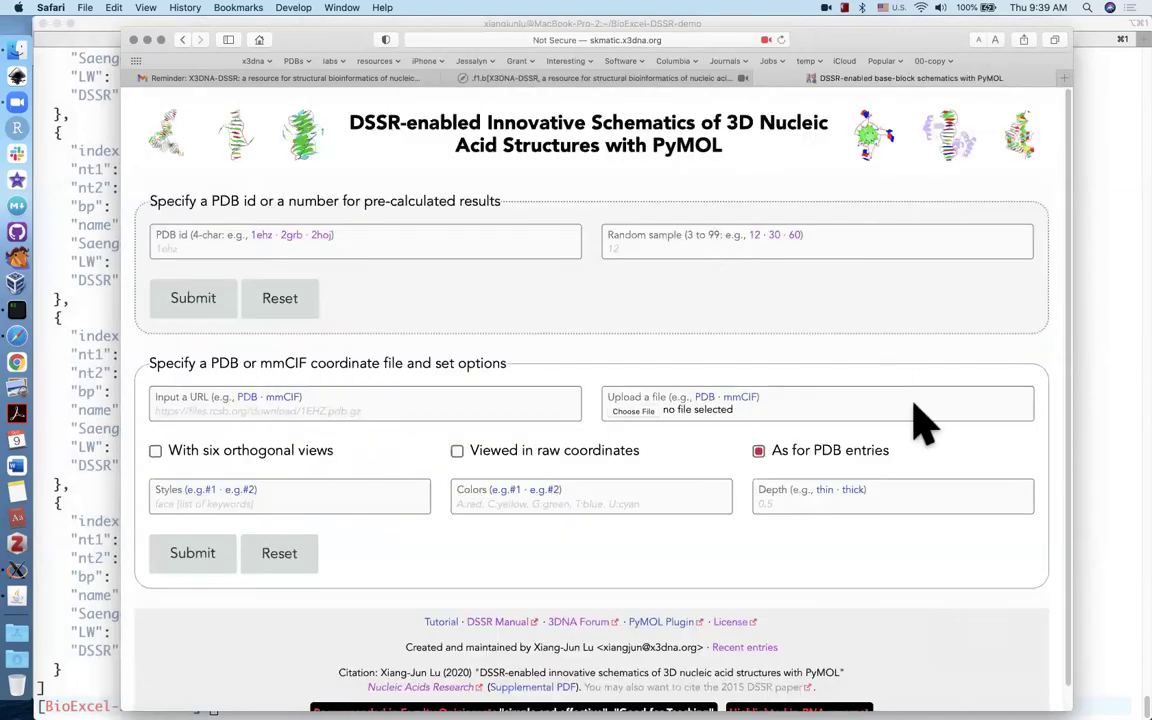
Step: Make Safari full screen and enlarge the first 1ehz block schematic
left_click(160, 40)
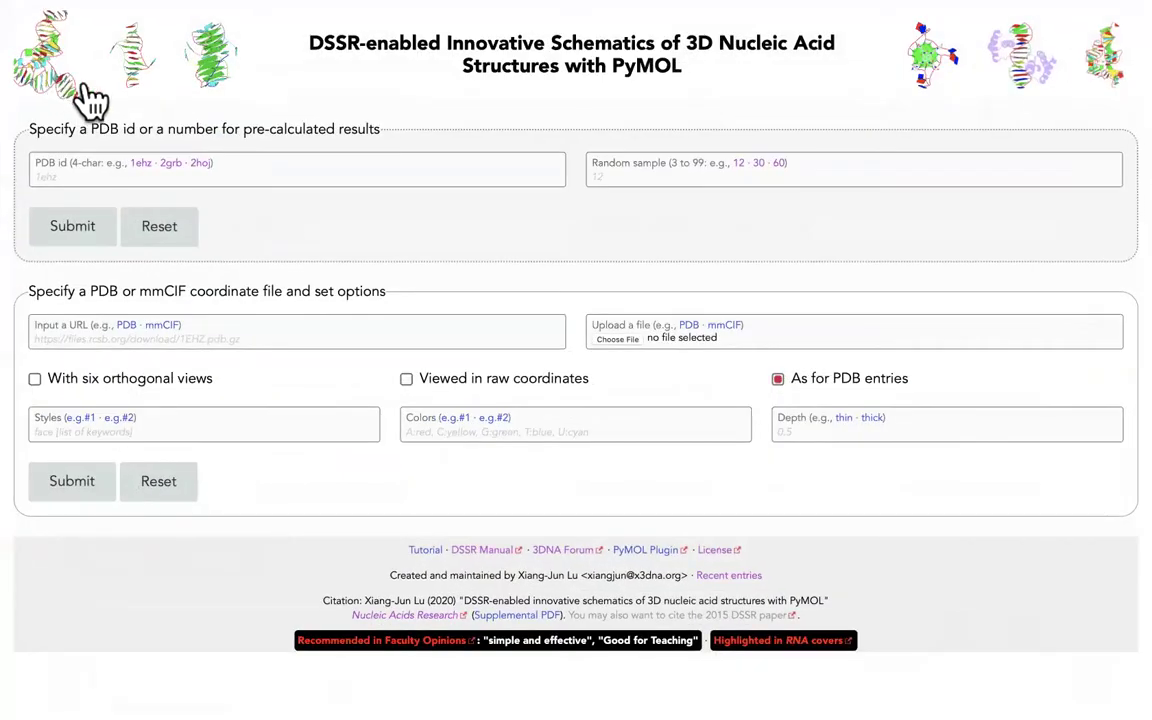
mouse_move(175, 8)
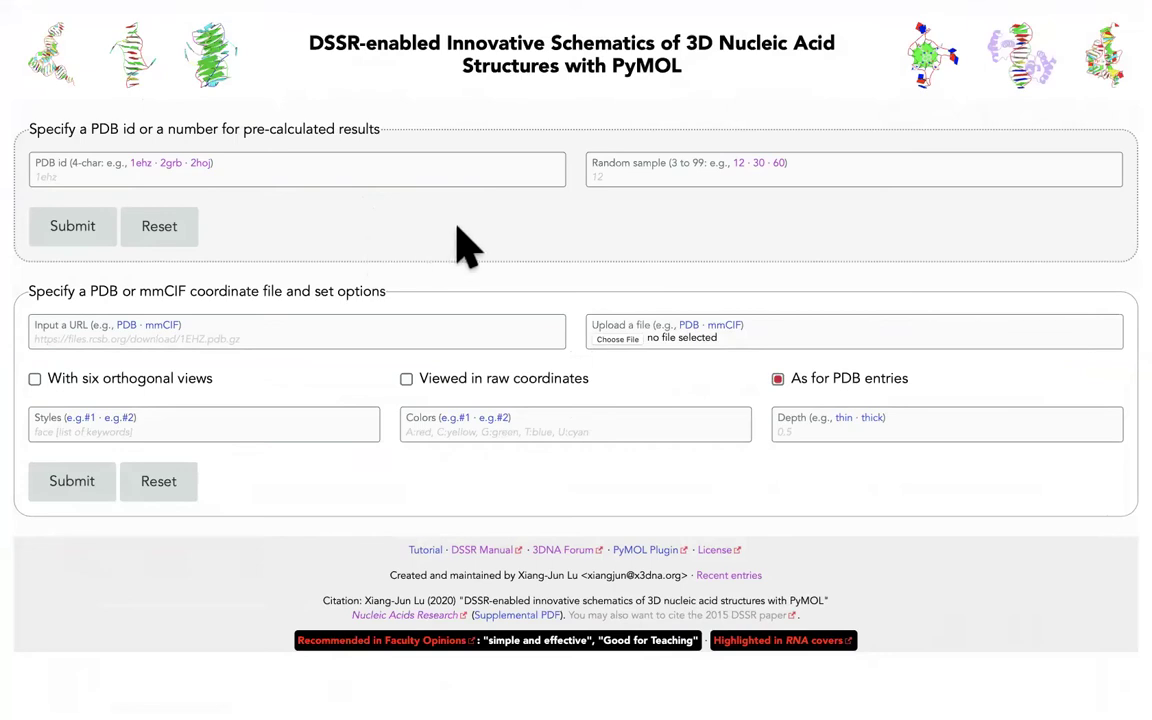
left_click(60, 40)
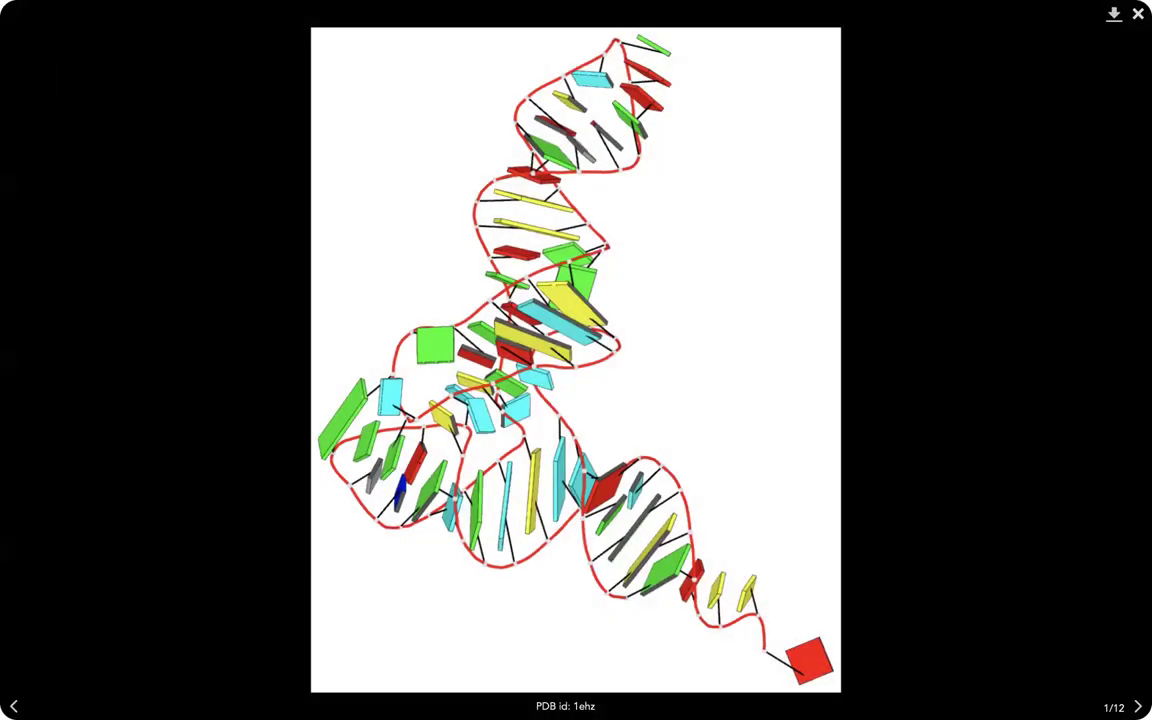
Step: Browse the example schematics 2lx1 through 143d, close the viewer, and focus the PDB id field
key("Right")
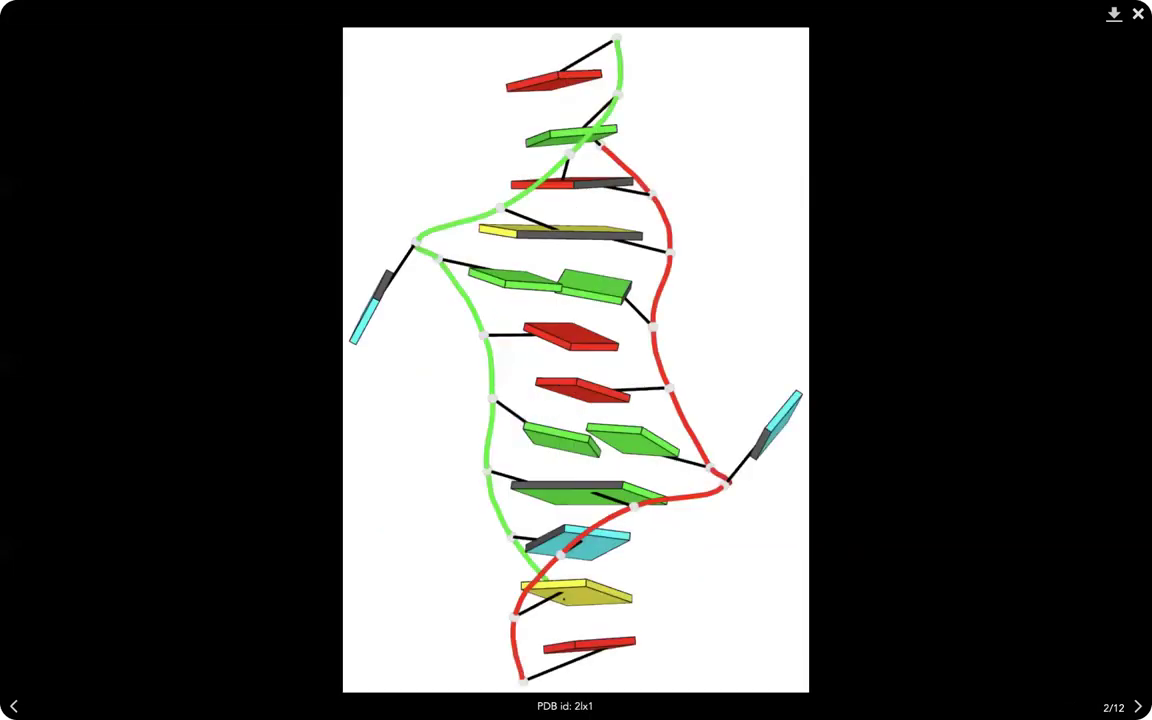
key("Right")
key("Right")
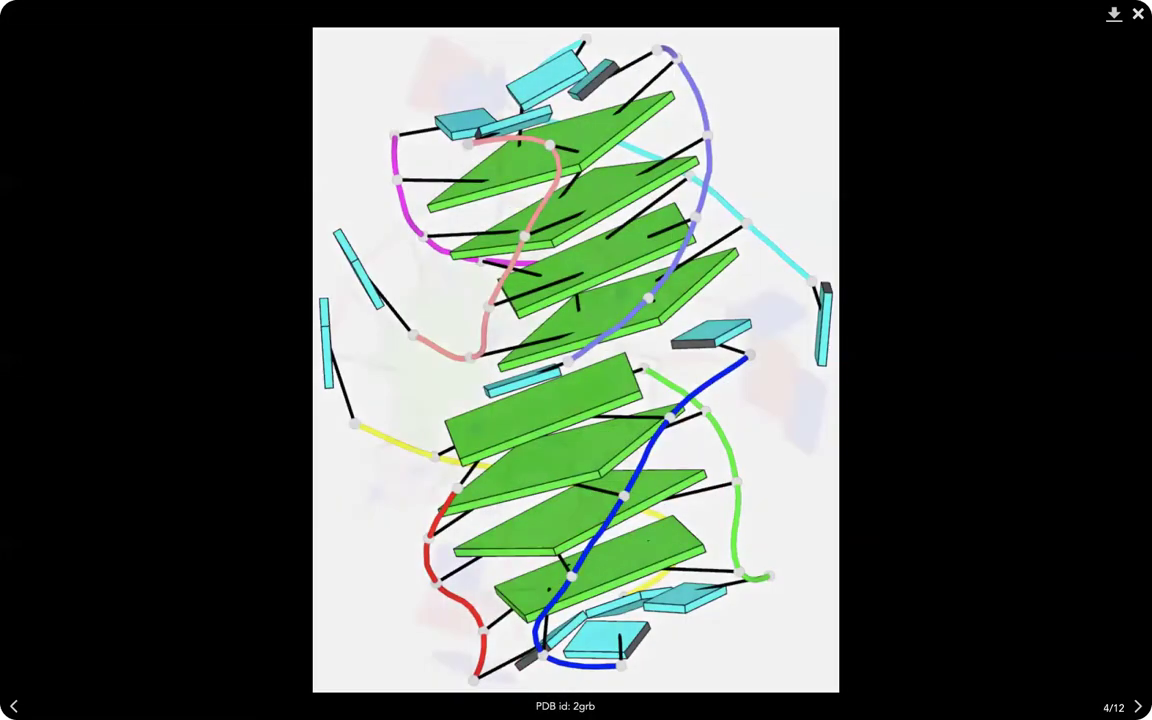
key("Right")
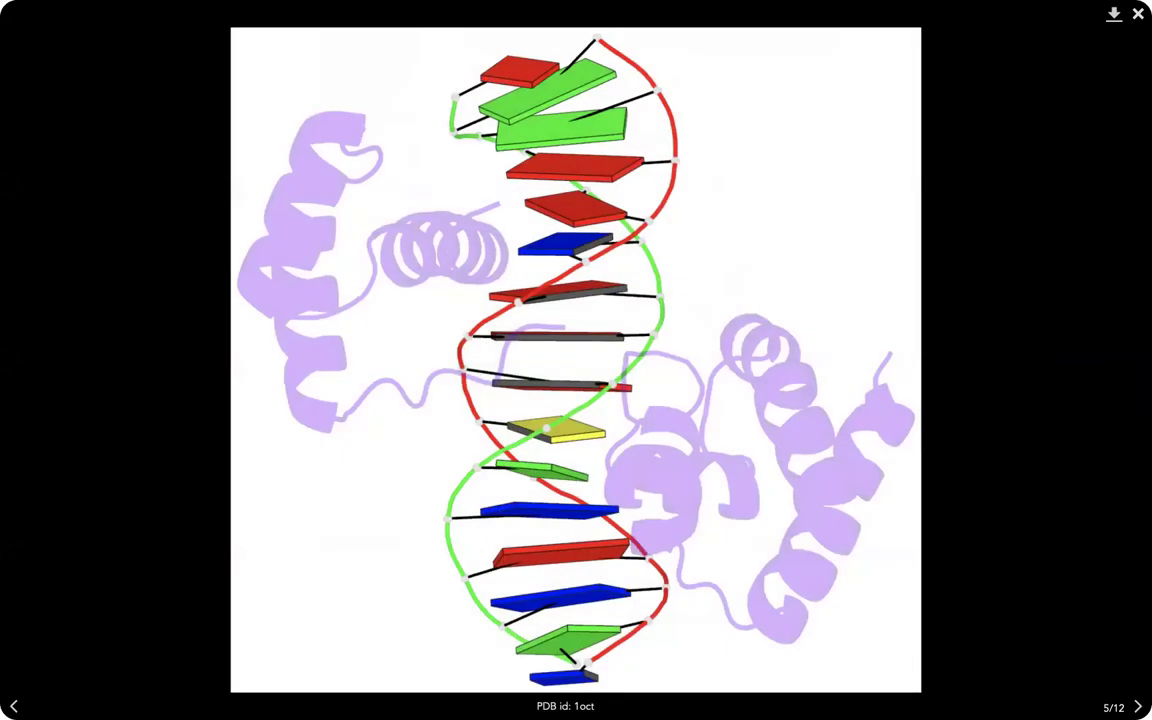
key("Right")
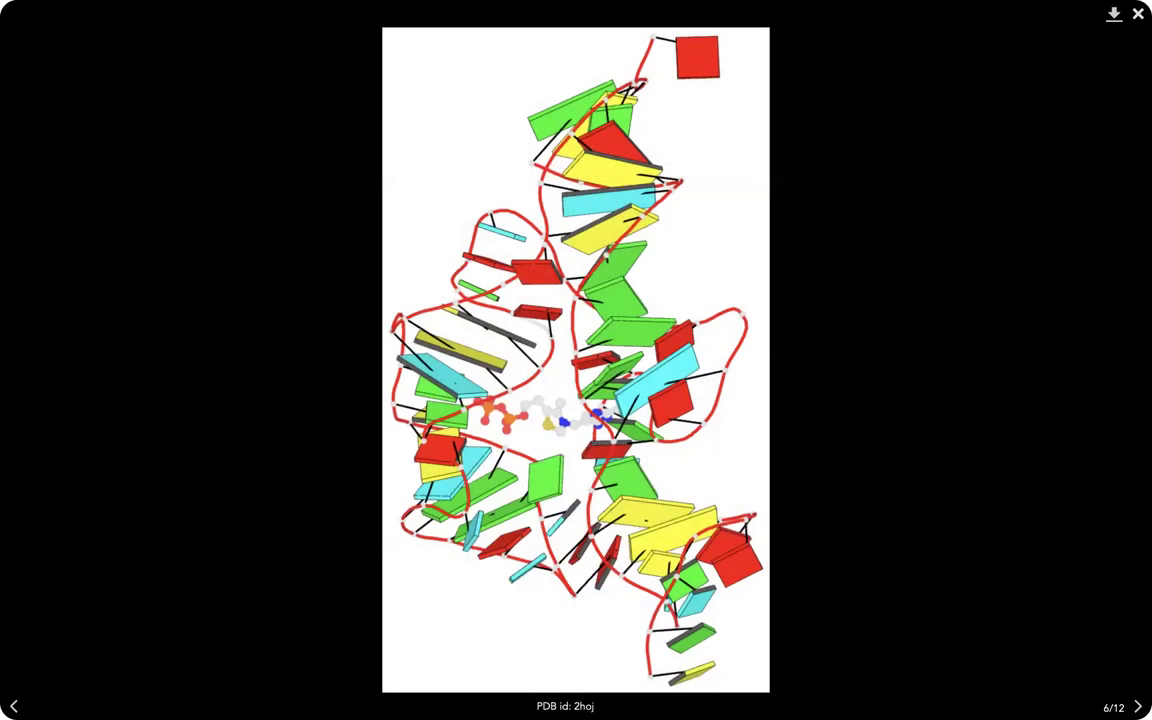
key("Right")
key("Escape")
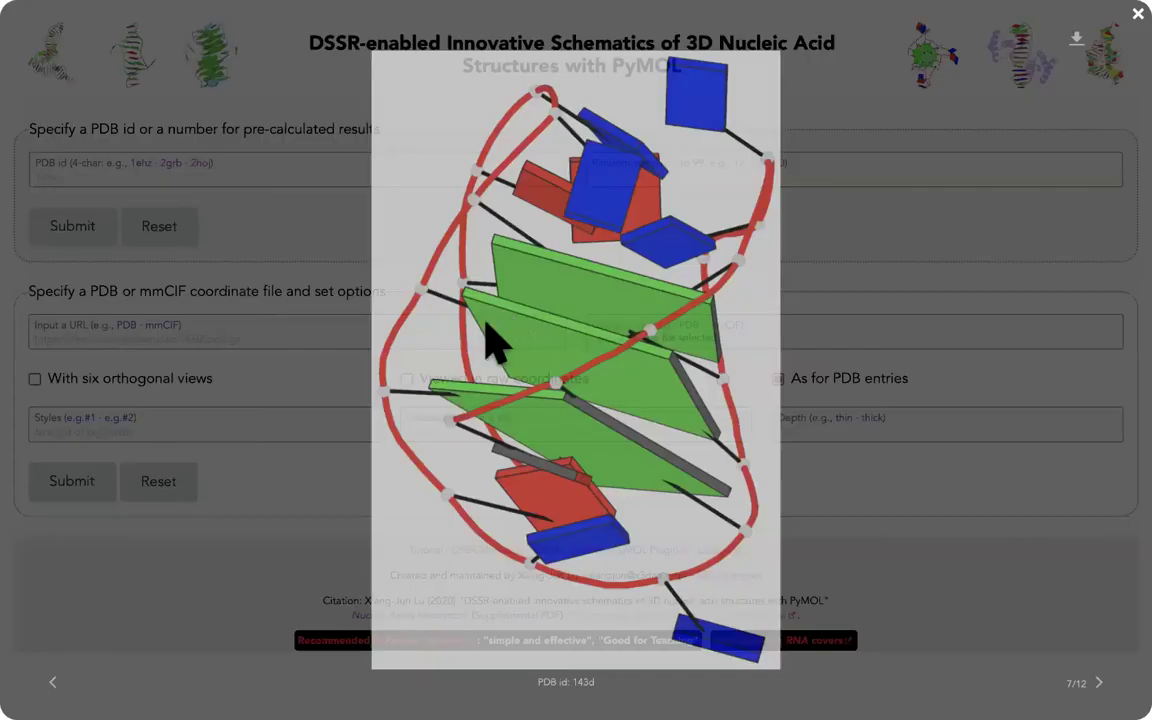
left_click(107, 180)
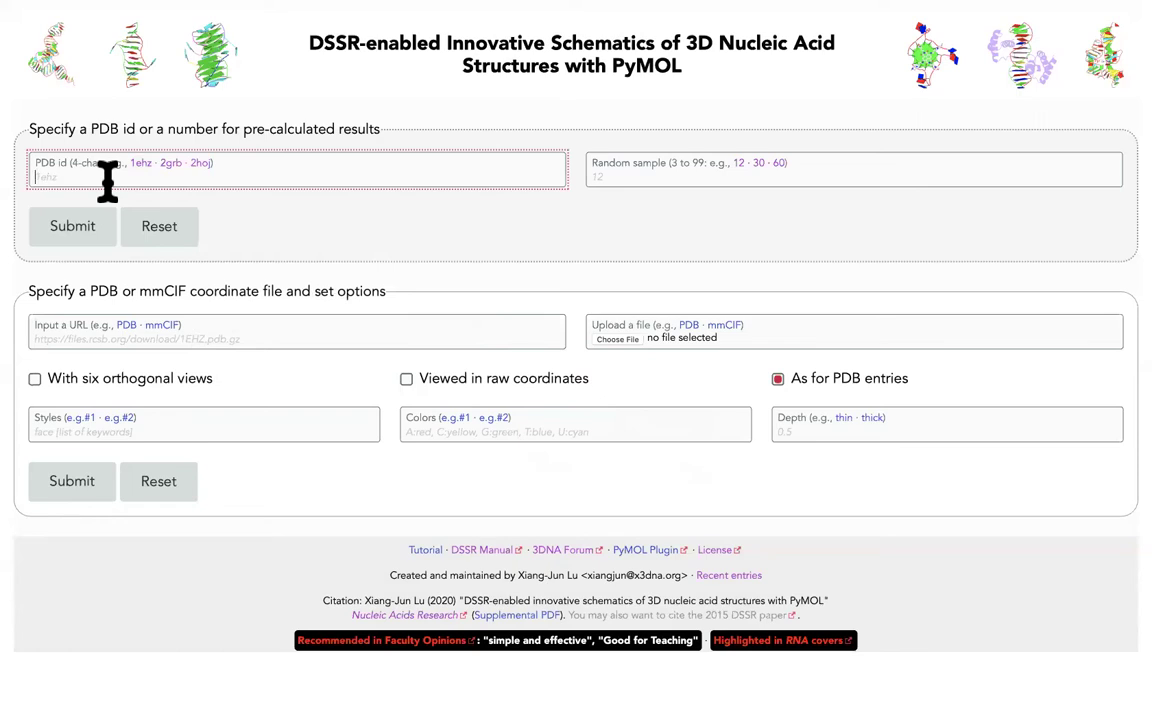
Step: Submit PDB id 1ehz and scroll through its results and the 1ehz.out DSSR text output
type("12")
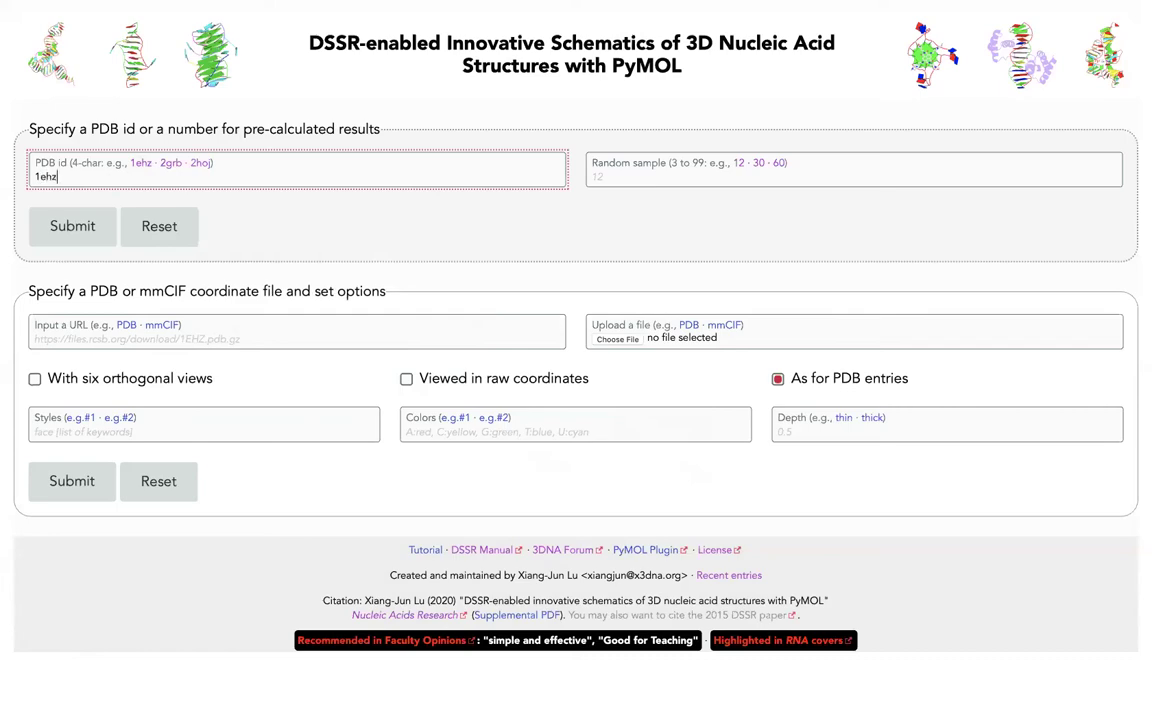
type("hz")
key("Return")
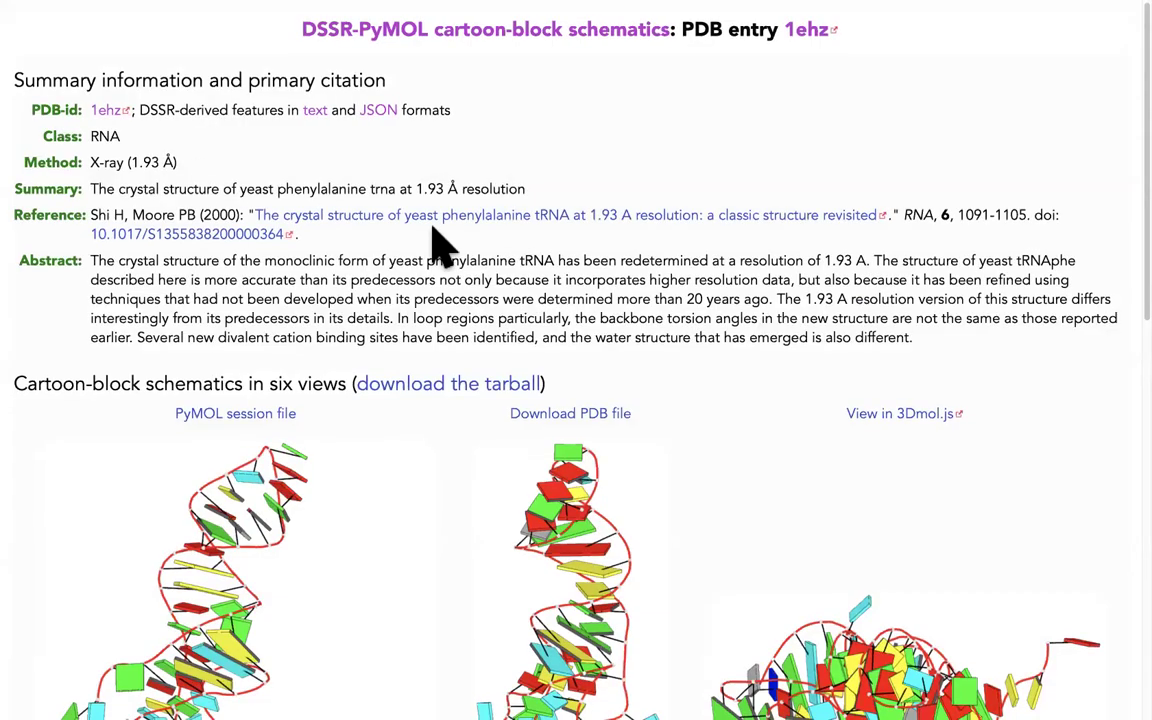
scroll(440, 245, "down", 5)
scroll(440, 245, "up", 3)
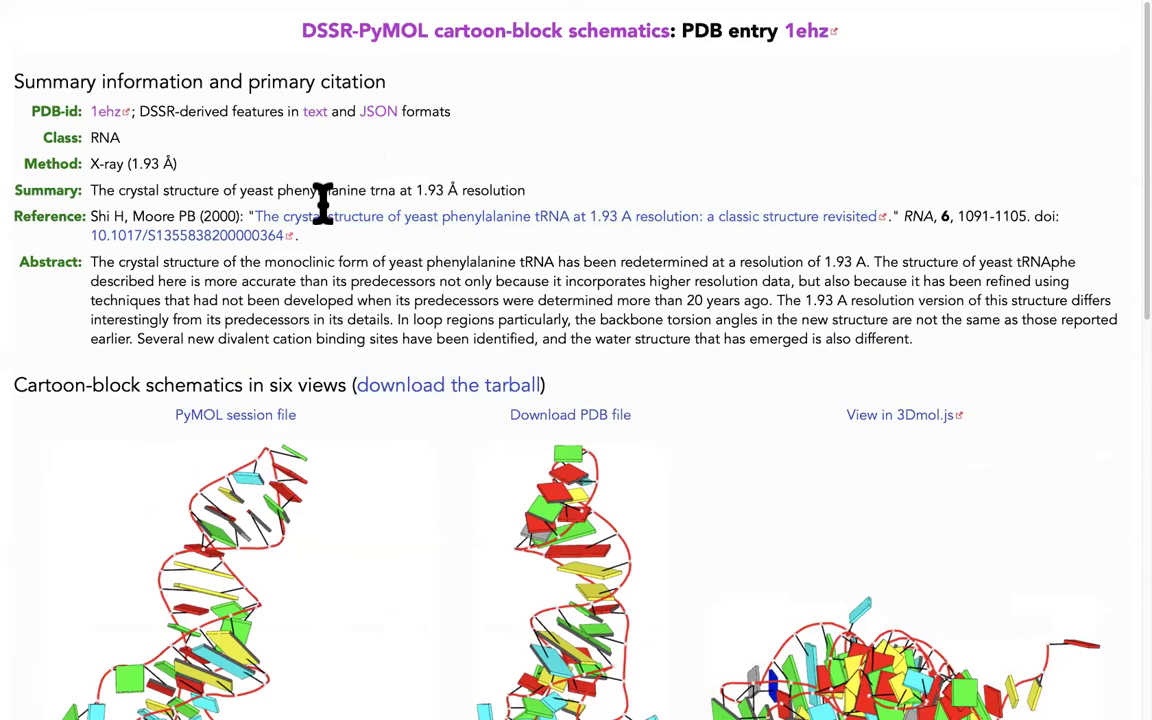
scroll(349, 290, "down", 1)
scroll(349, 290, "down", 3)
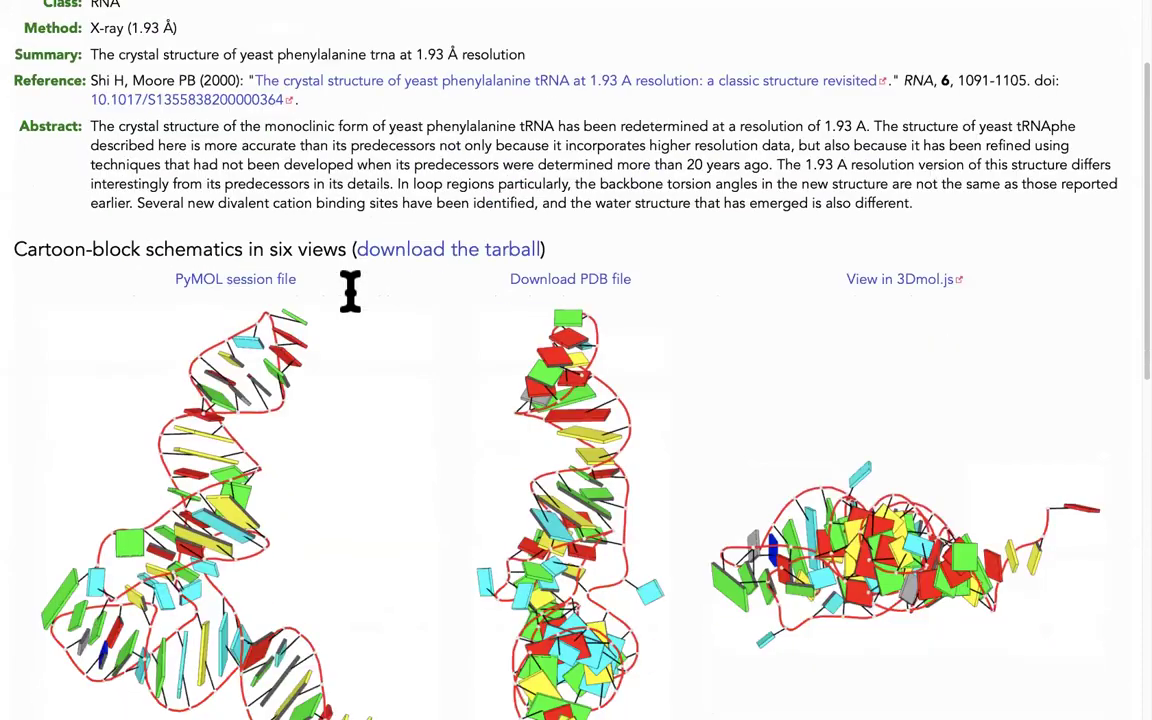
scroll(349, 290, "down", 1)
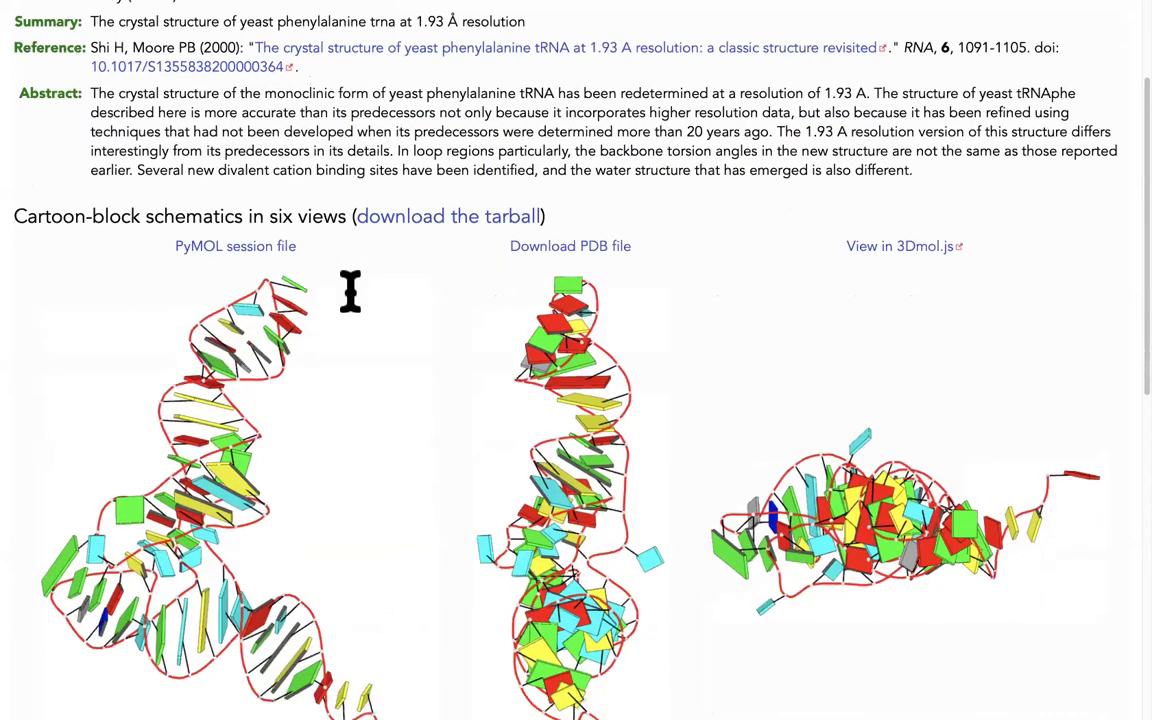
scroll(327, 134, "down", 1)
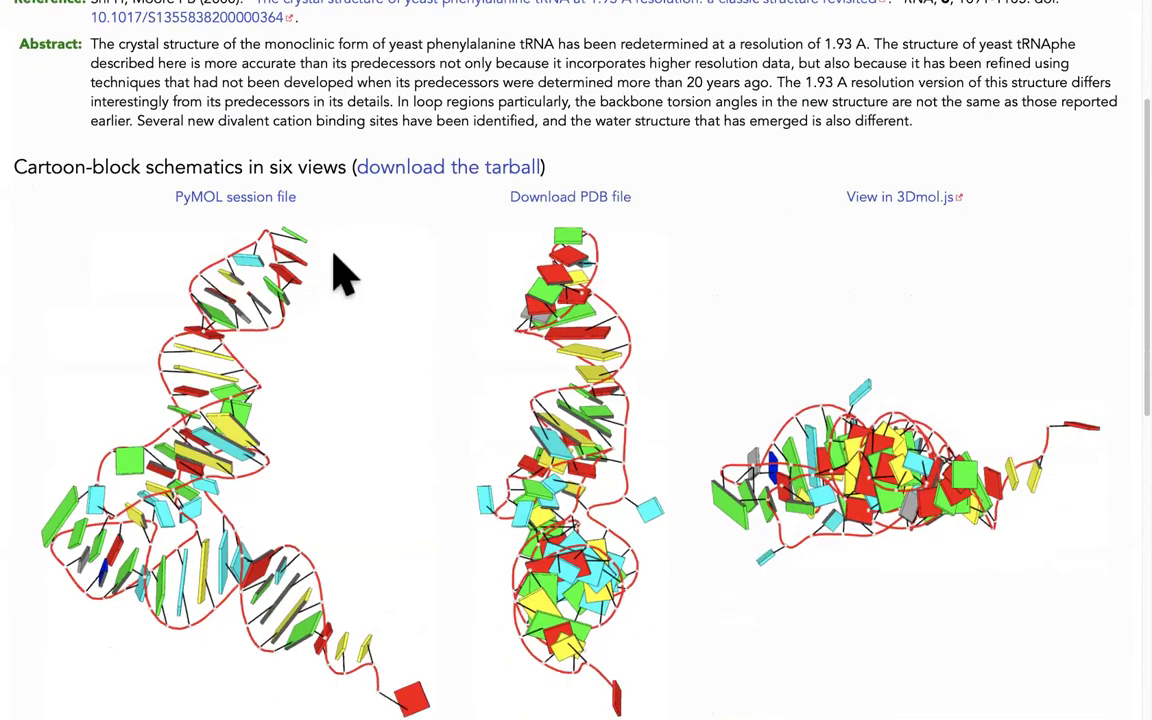
scroll(345, 275, "down", 5)
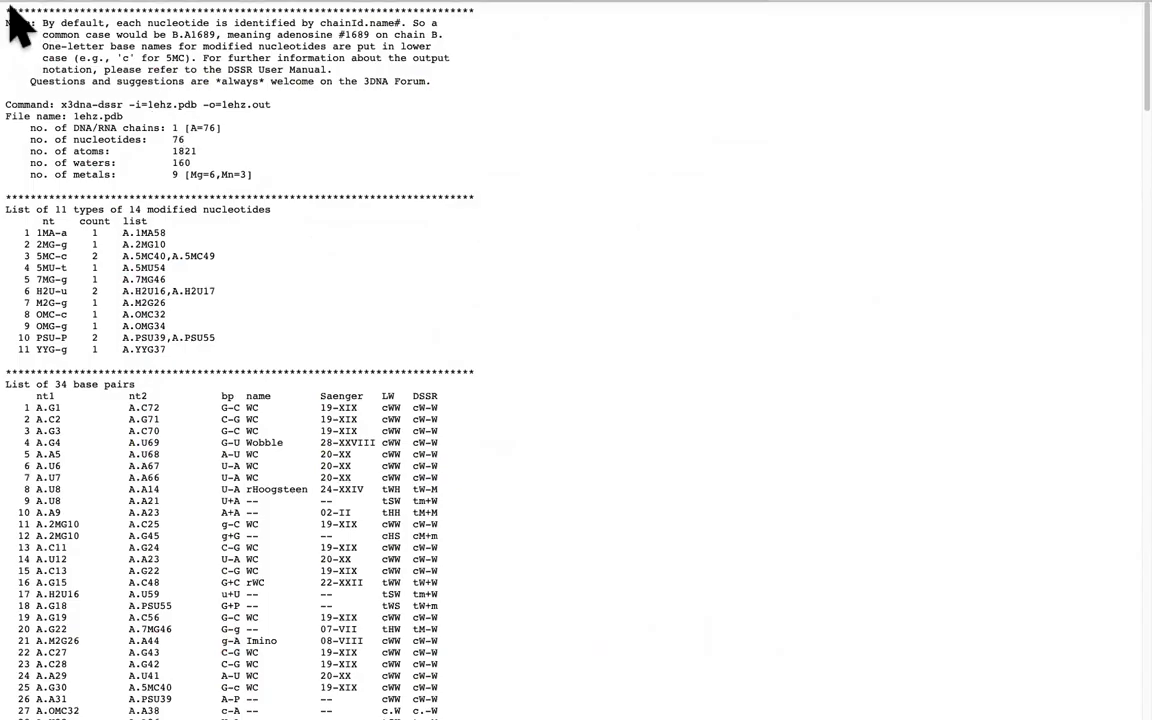
Step: Return to the 1ehz results and scroll through its JSON-format DSSR output
mouse_move(20, 57)
left_click(61, 28)
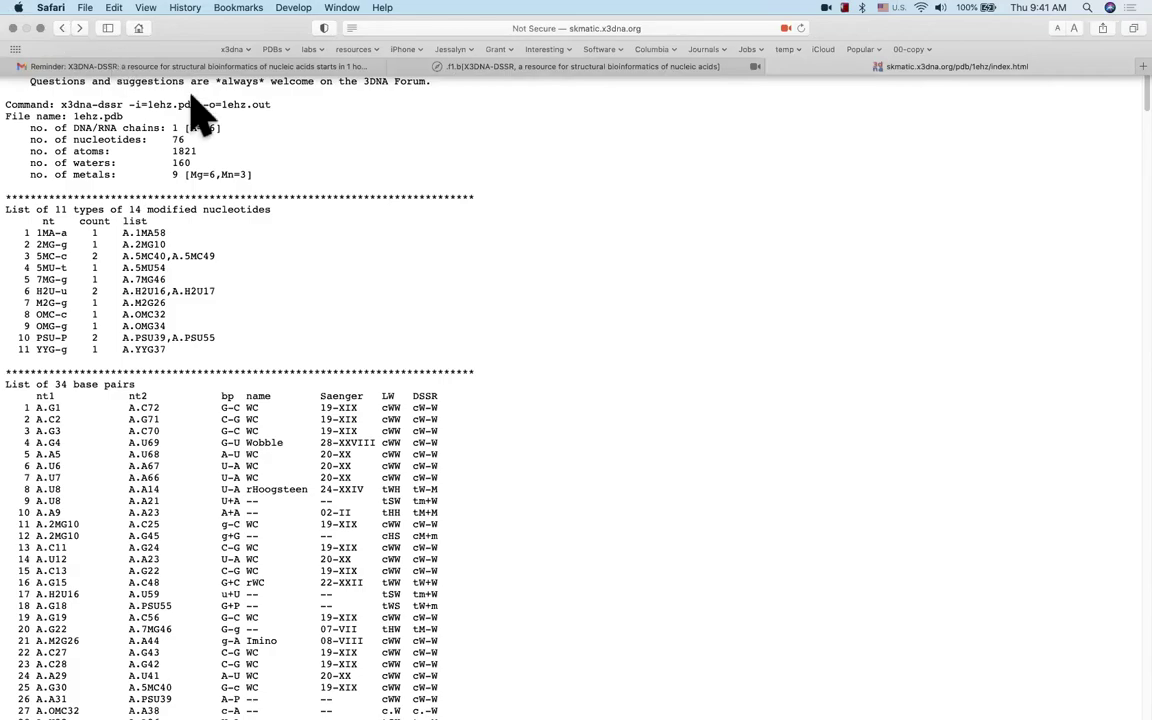
left_click(381, 116)
scroll(395, 330, "down", 15)
scroll(386, 329, "down", 15)
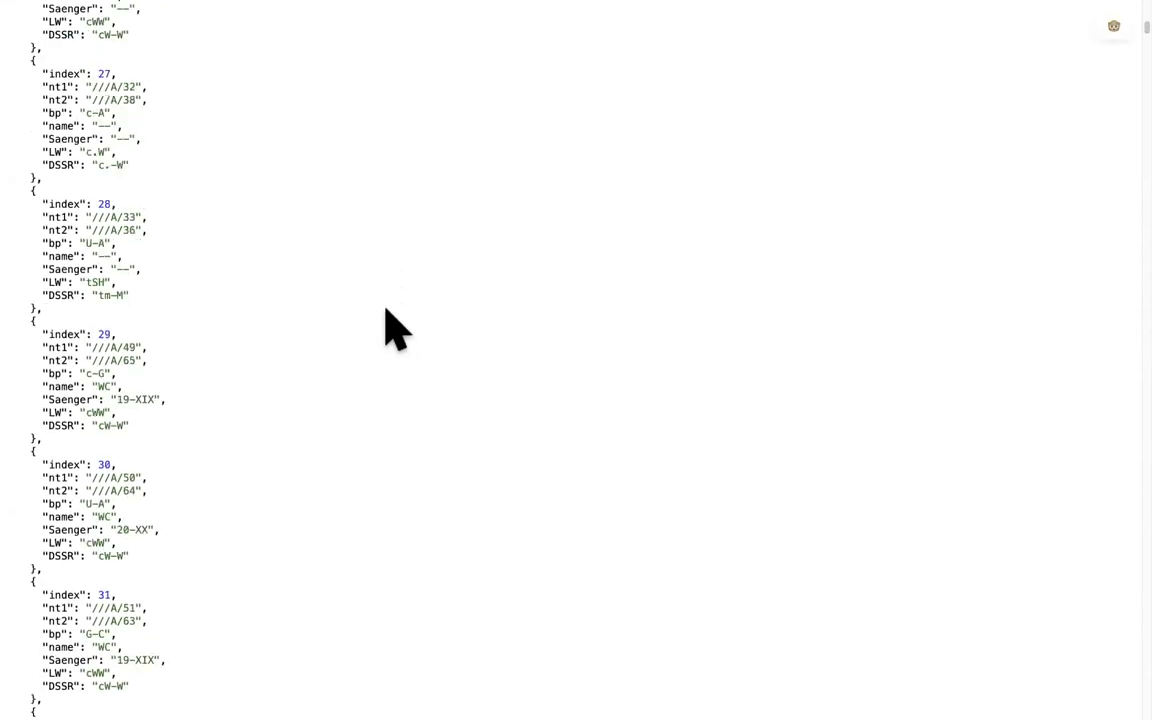
scroll(386, 329, "up", 18)
scroll(120, 95, "up", 4)
Step: Go back to the 1ehz results page and return to the schematics home form
mouse_move(49, 90)
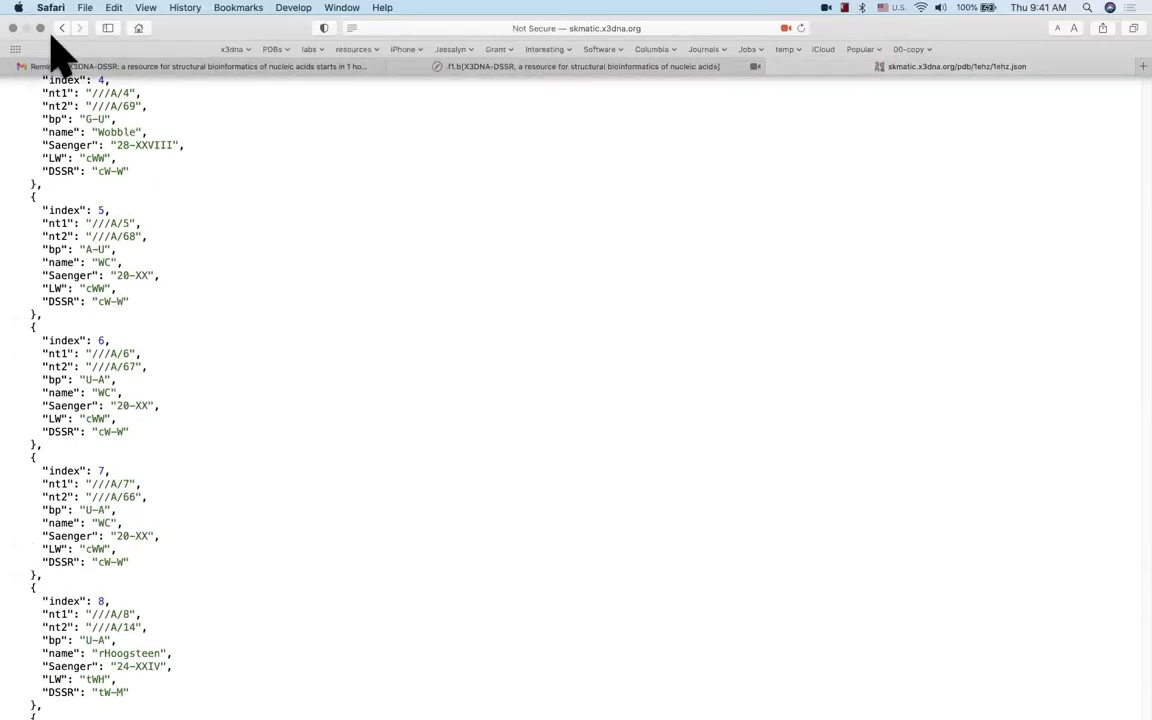
key("super+bracketleft")
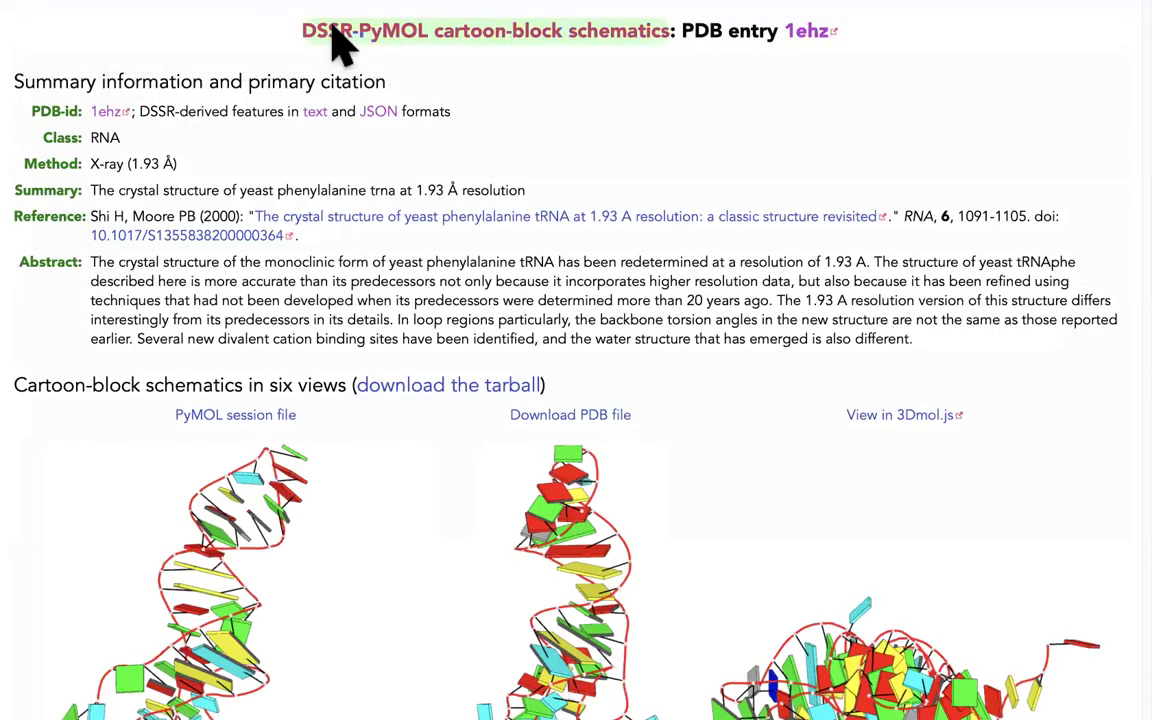
left_click(342, 45)
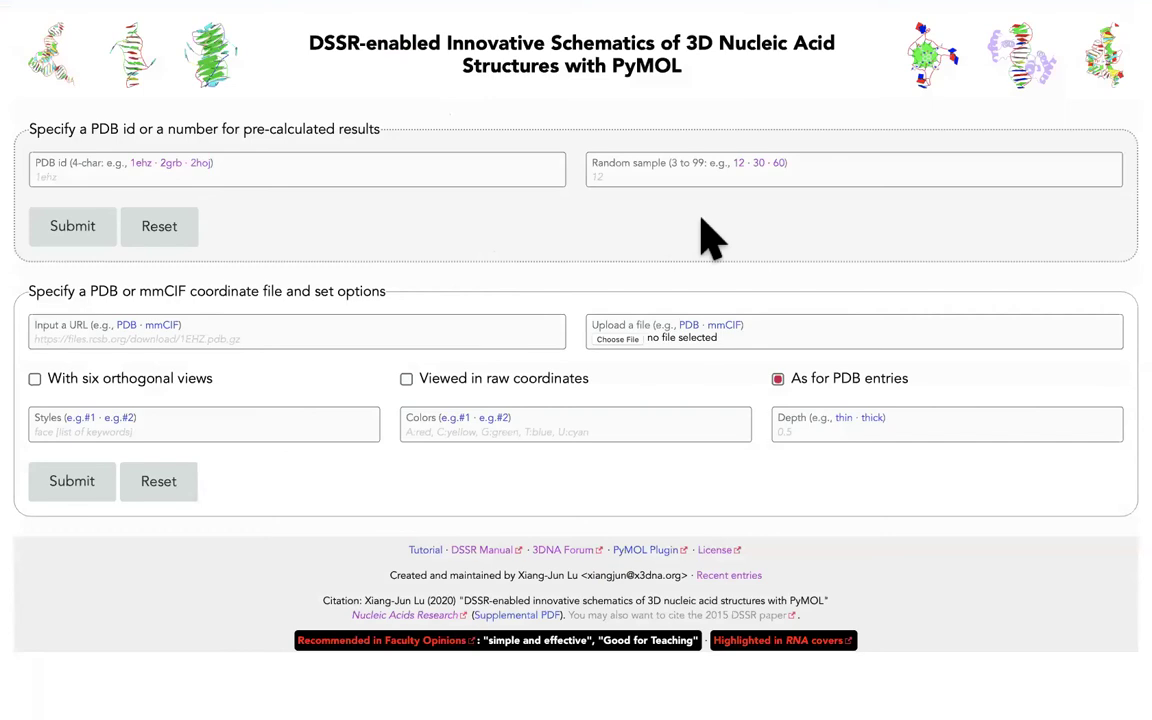
left_click(760, 164)
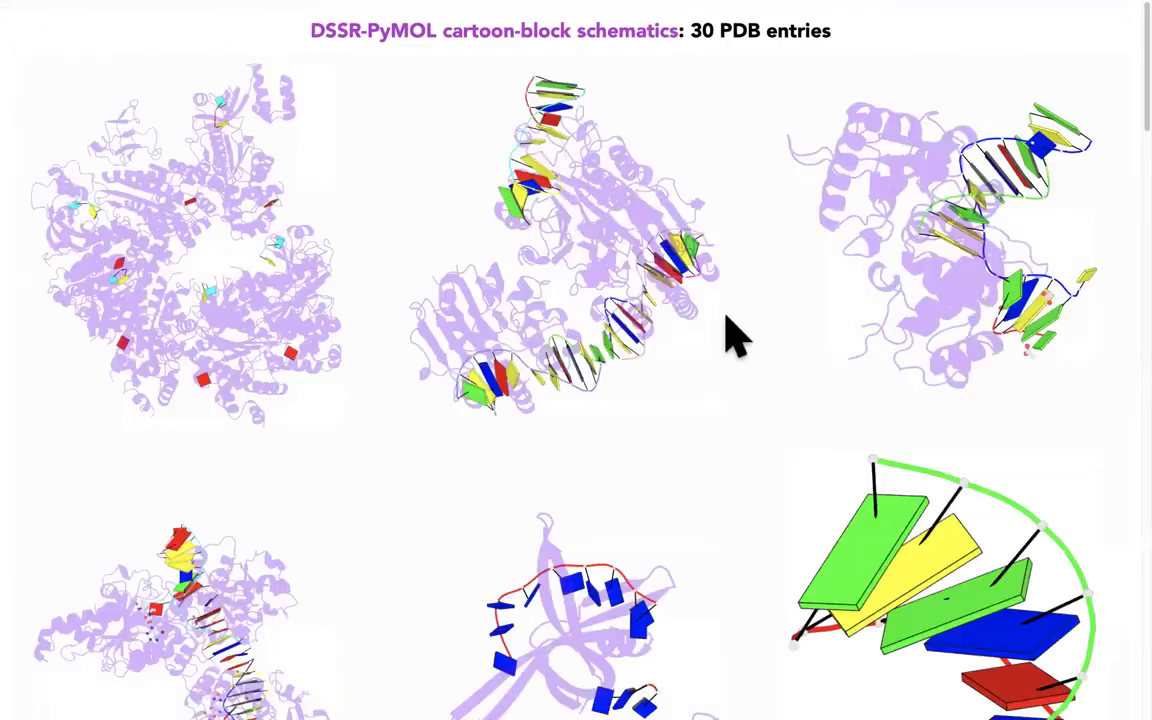
scroll(728, 335, "down", 10)
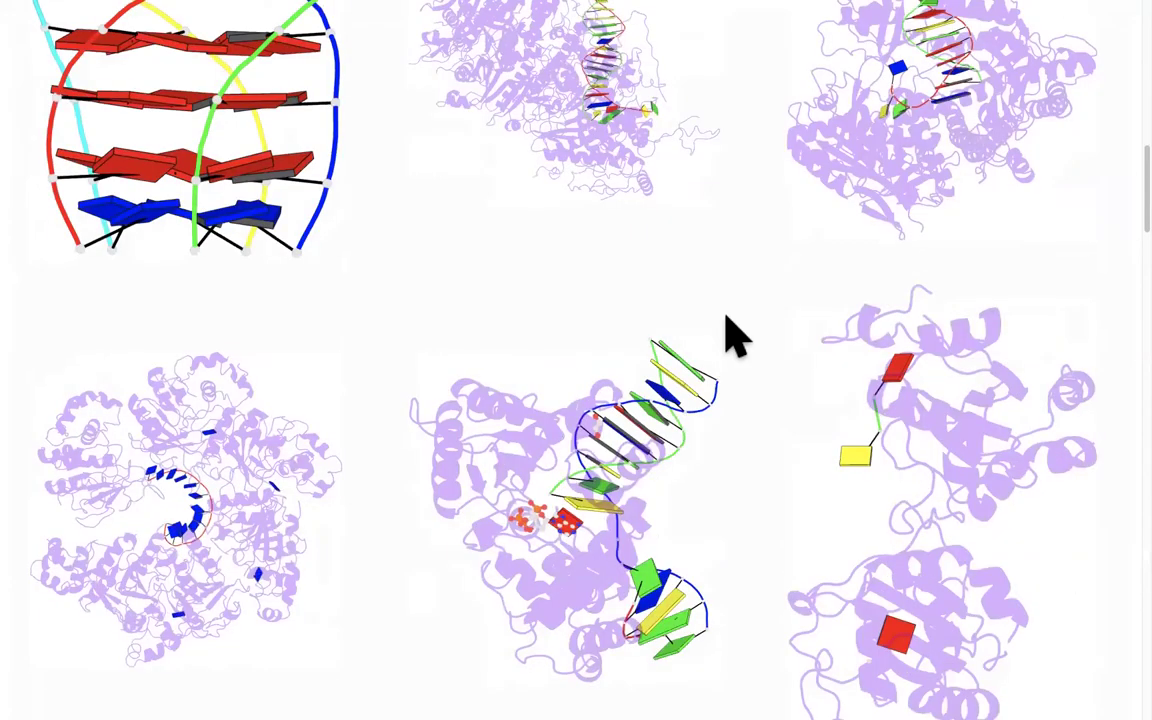
scroll(728, 335, "up", 5)
scroll(728, 335, "down", 2)
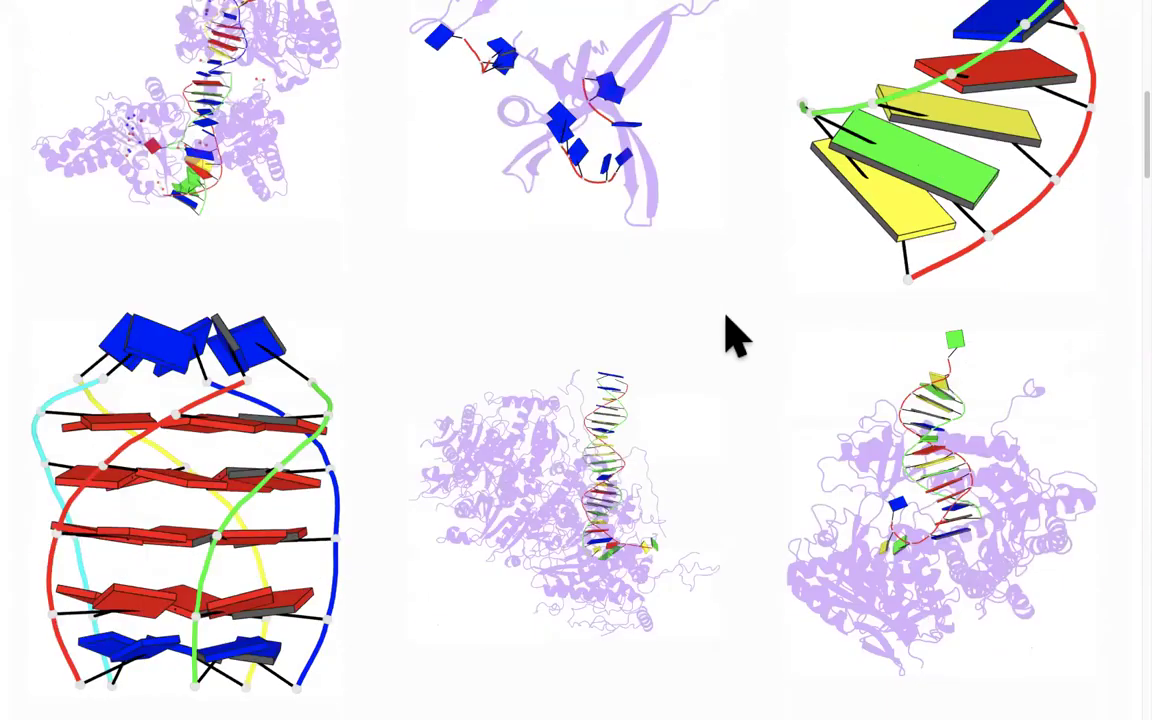
scroll(728, 335, "down", 2)
scroll(368, 347, "down", 1)
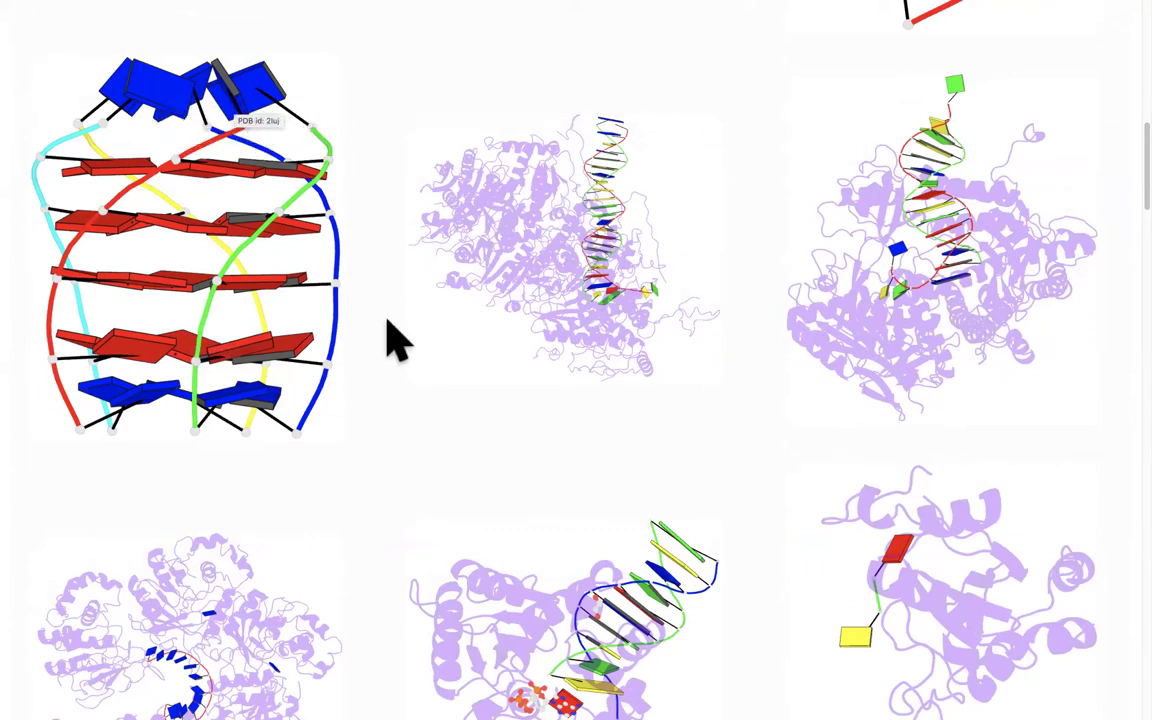
scroll(393, 340, "down", 1)
scroll(393, 340, "down", 5)
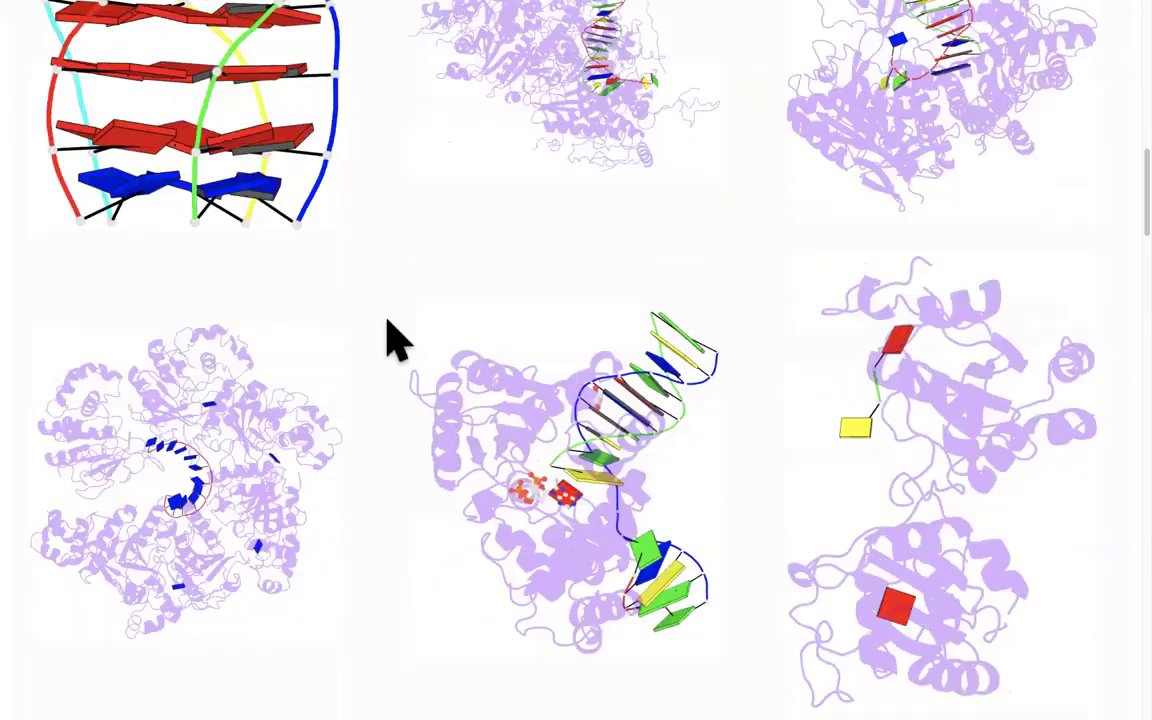
scroll(393, 340, "down", 3)
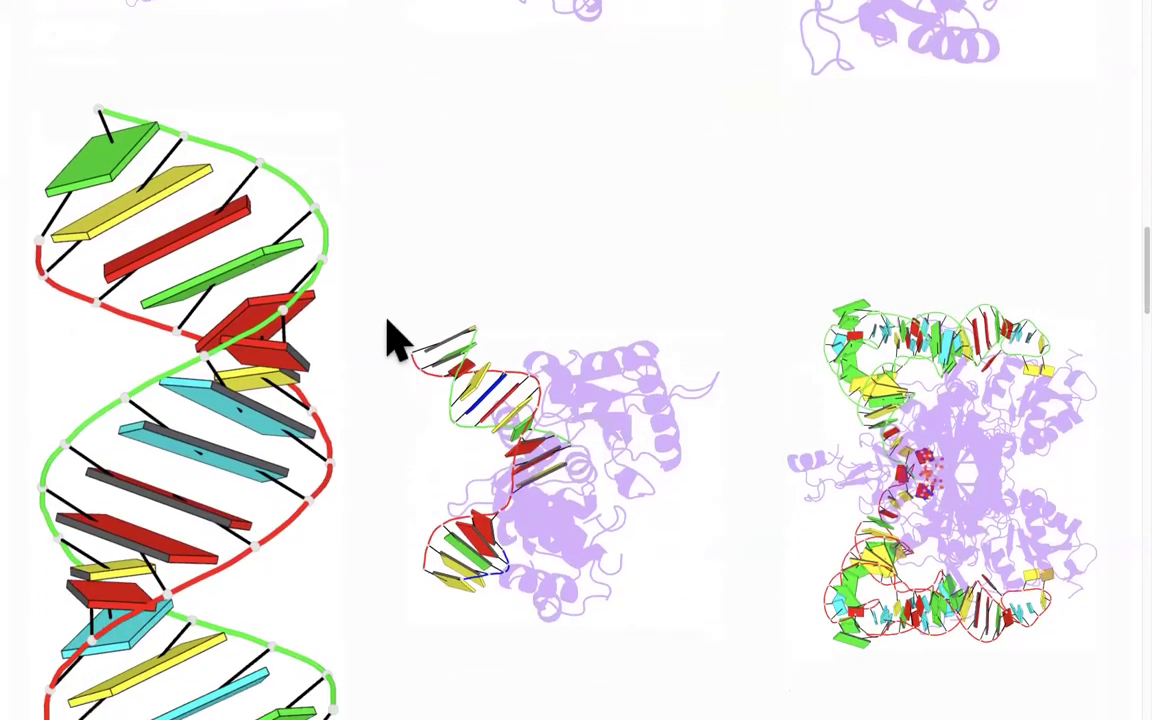
scroll(390, 340, "down", 1)
scroll(388, 339, "up", 1)
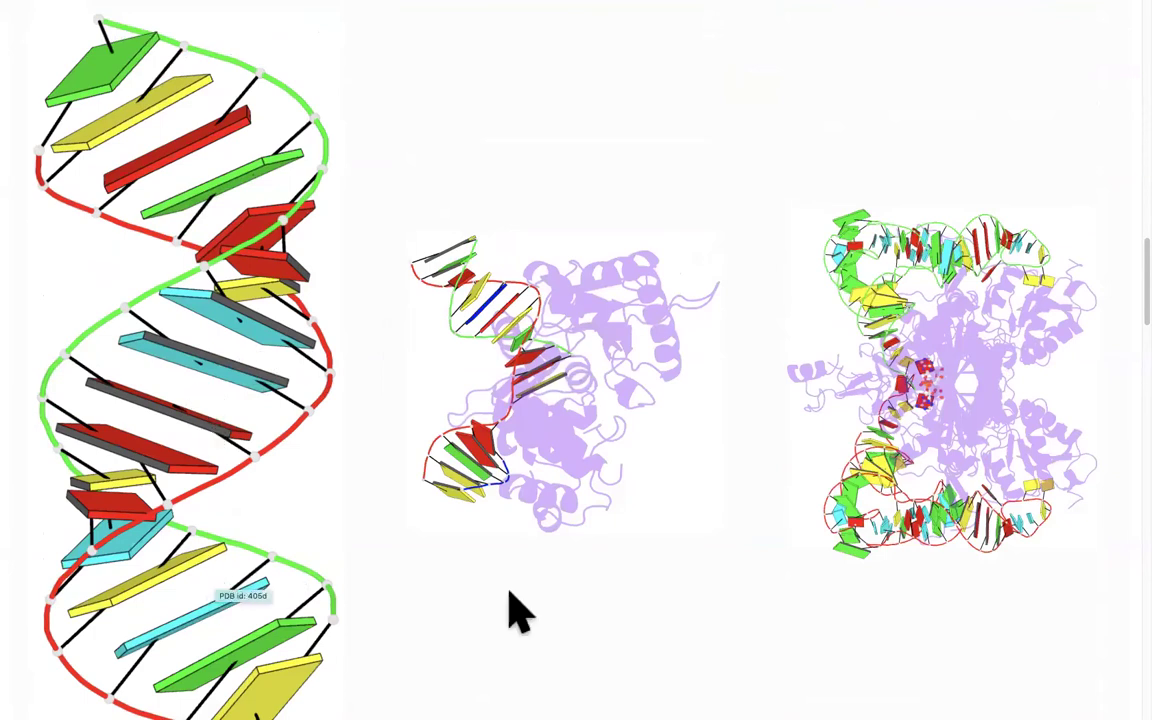
scroll(733, 535, "down", 1)
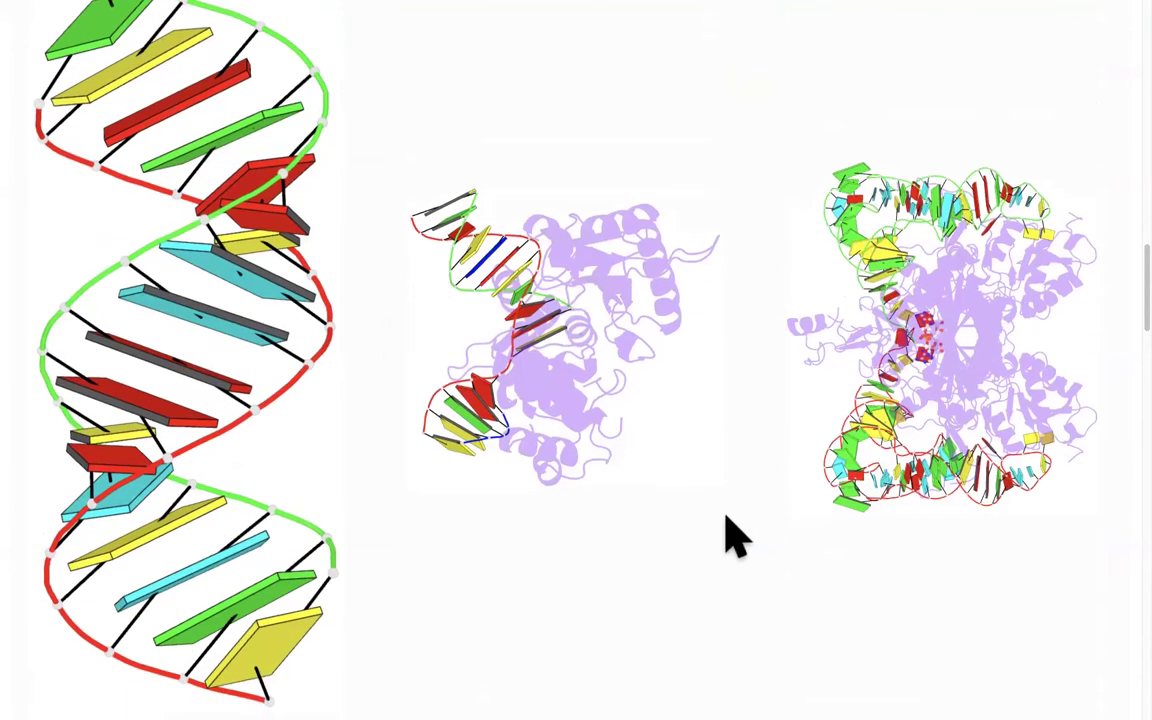
scroll(733, 535, "down", 5)
scroll(728, 535, "up", 3)
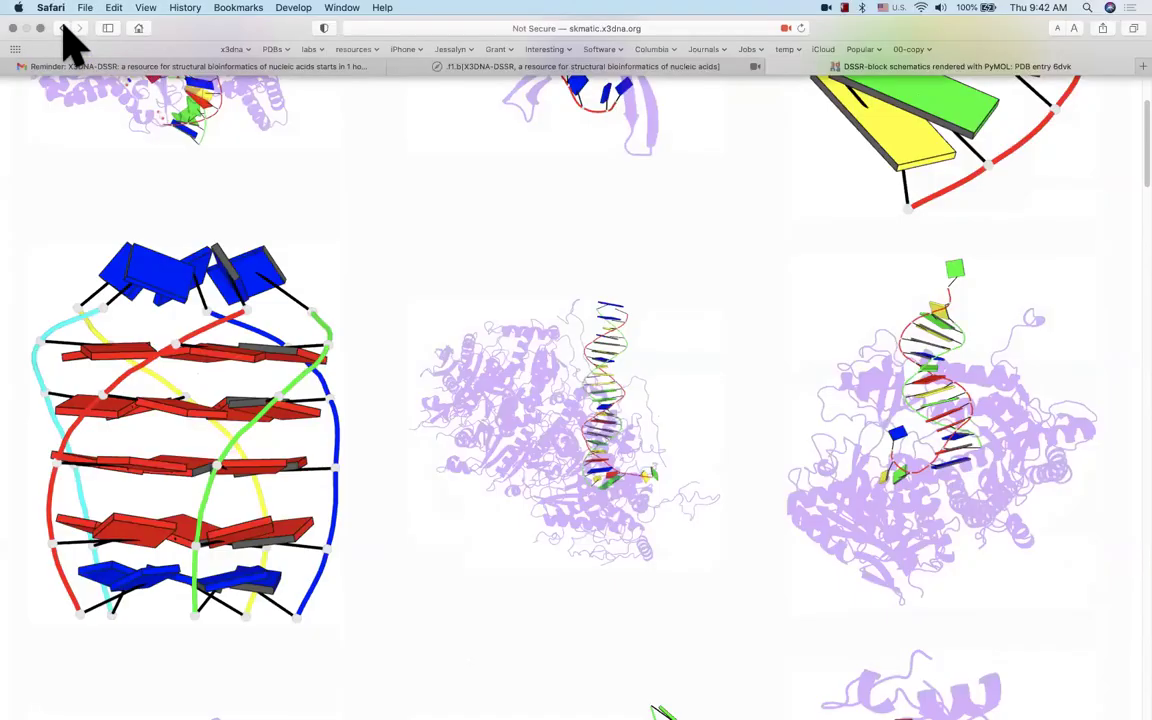
left_click(62, 26)
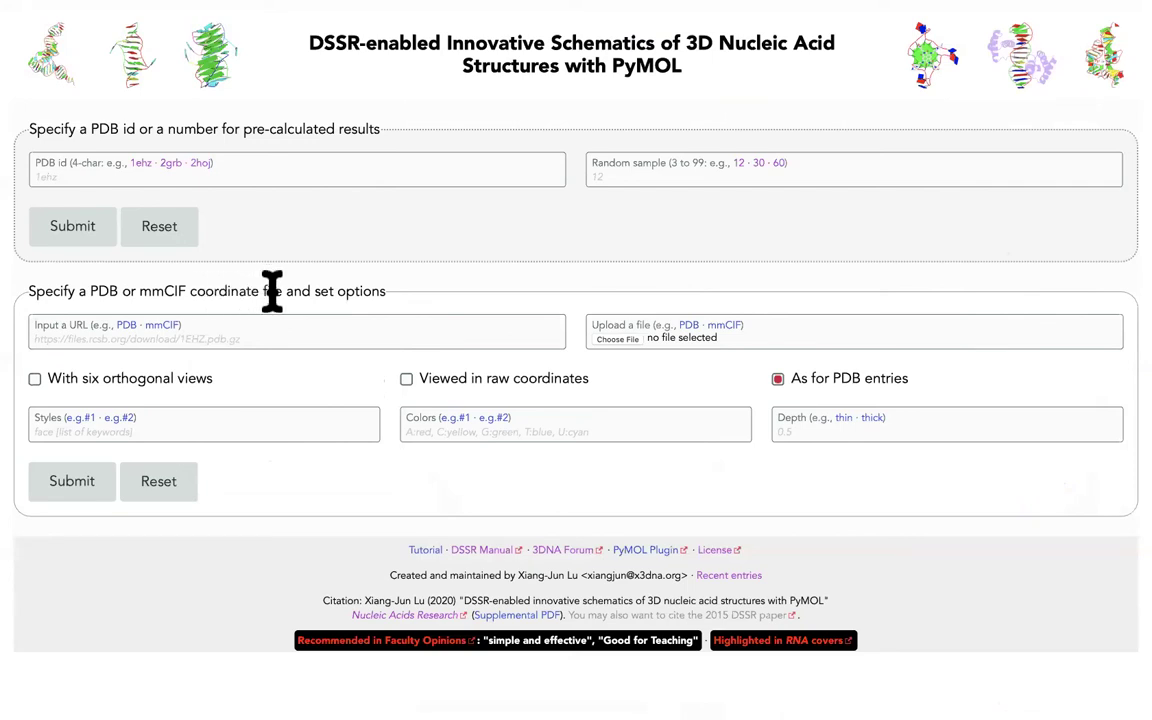
left_click(127, 326)
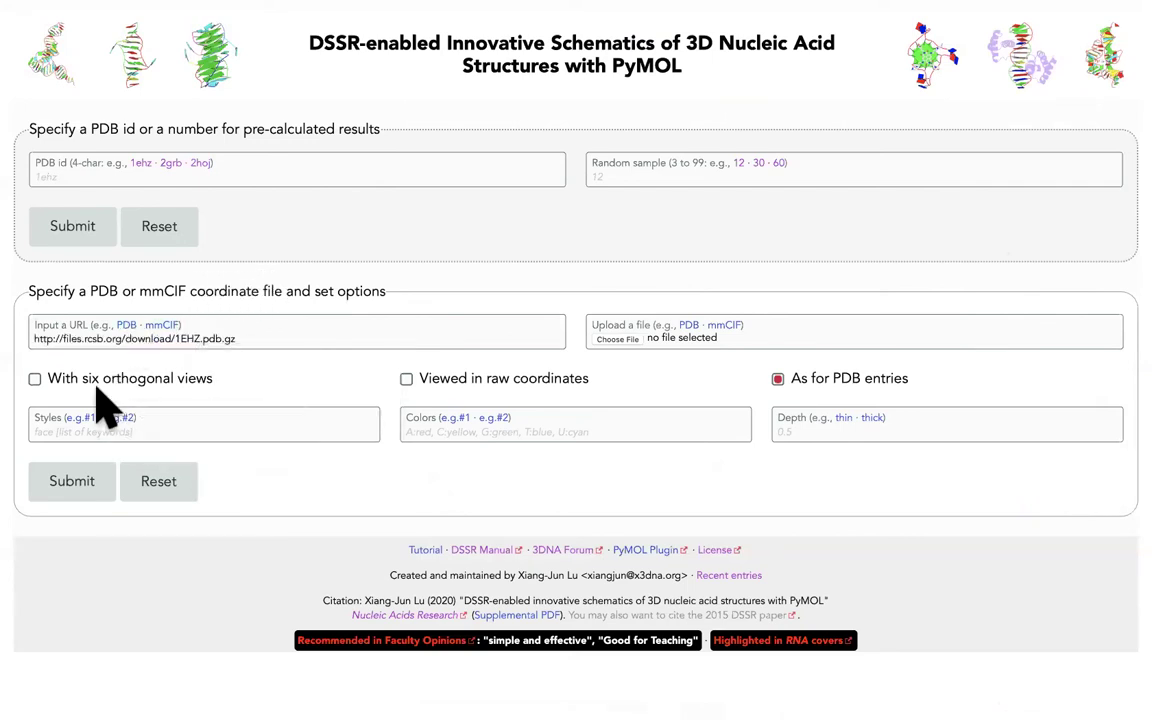
left_click(152, 326)
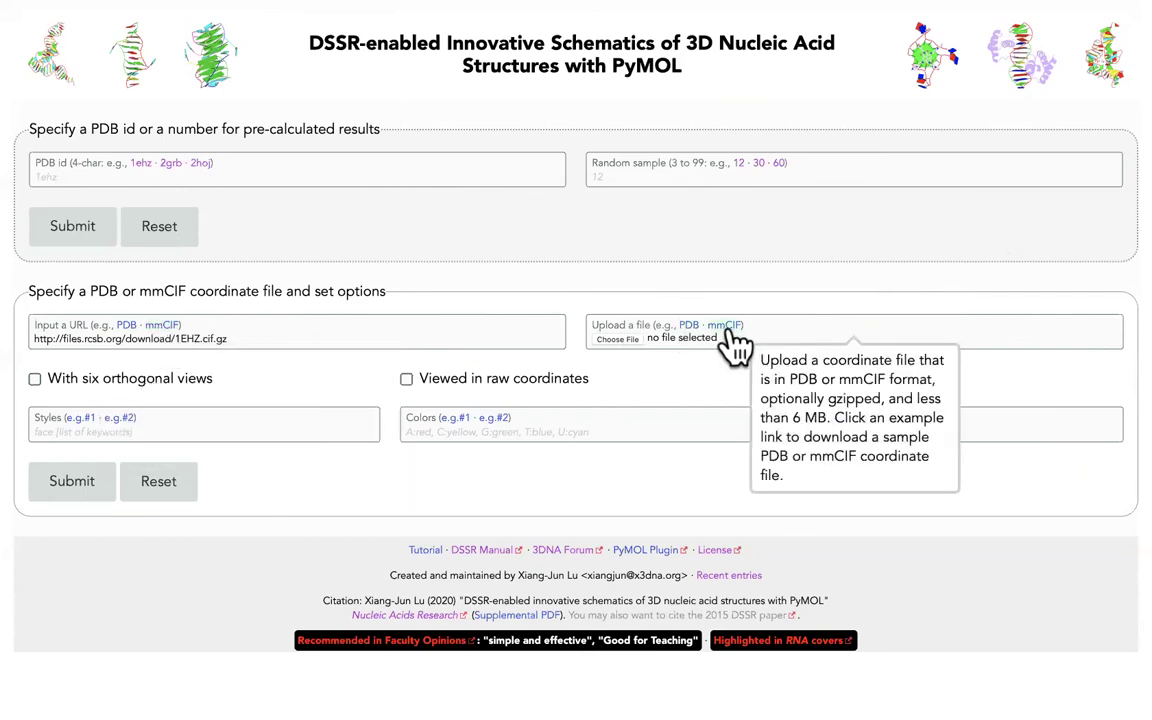
left_click(617, 339)
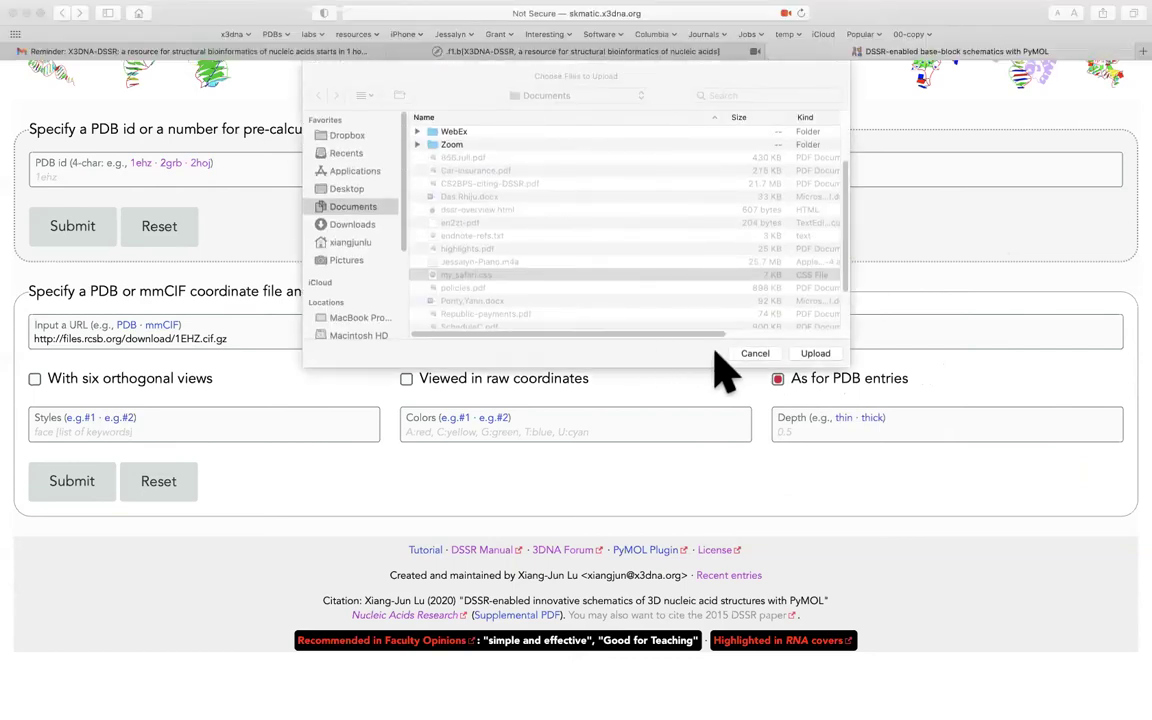
left_click(758, 354)
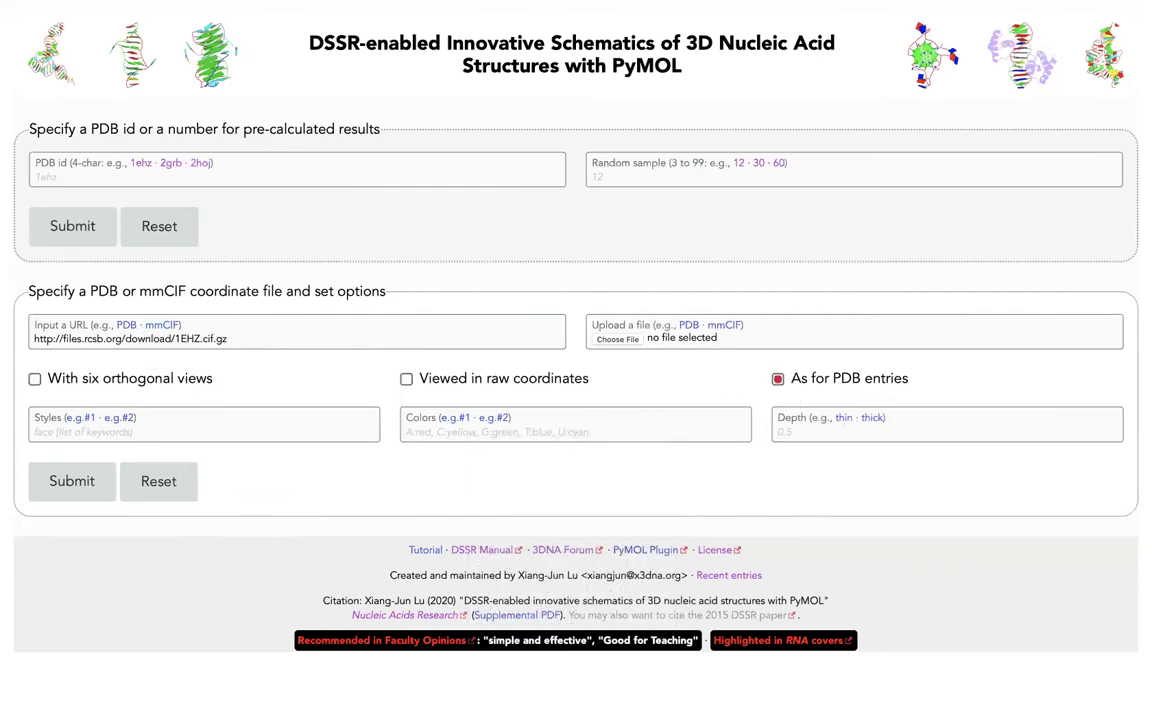
left_click(74, 482)
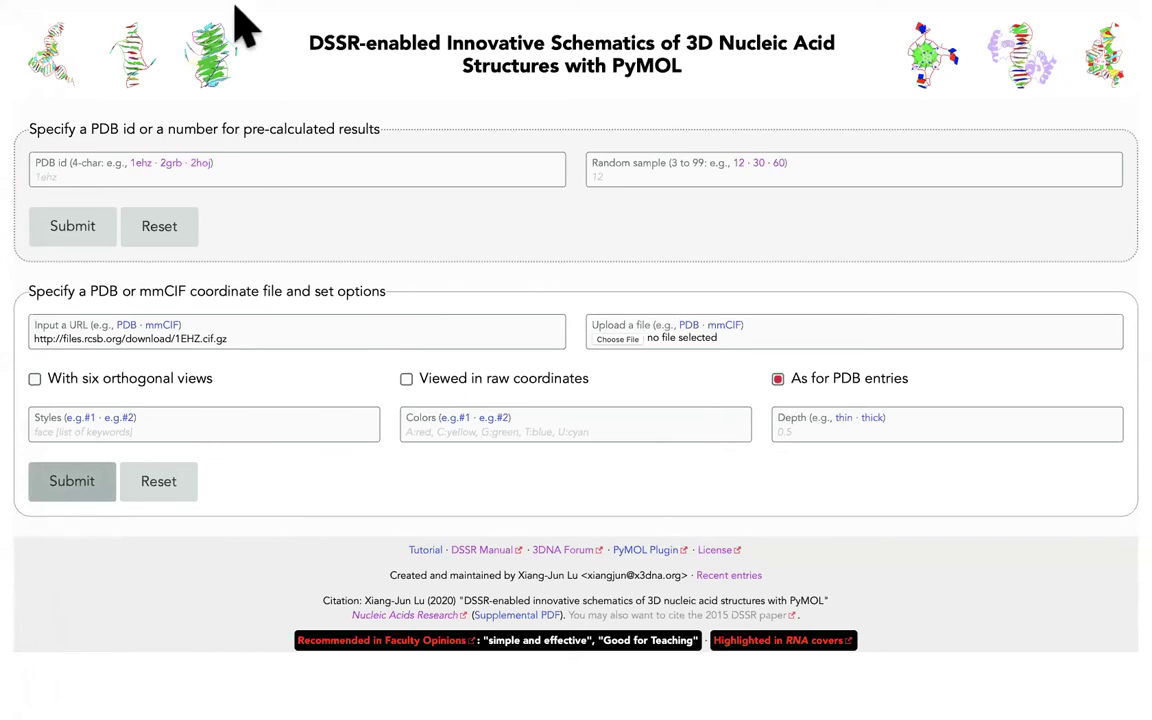
mouse_move(92, 14)
left_click(40, 28)
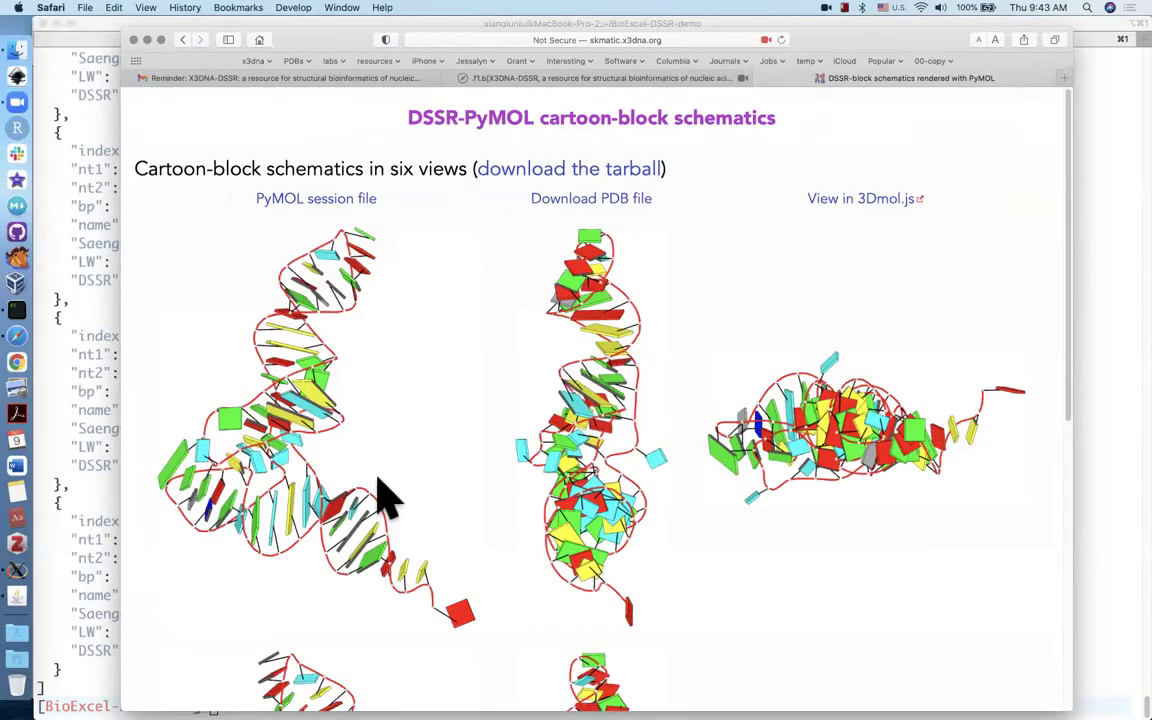
Step: Scroll the 1EHZ schematics page and view its DSSR text output
scroll(496, 398, "down", 2)
scroll(496, 398, "up", 2)
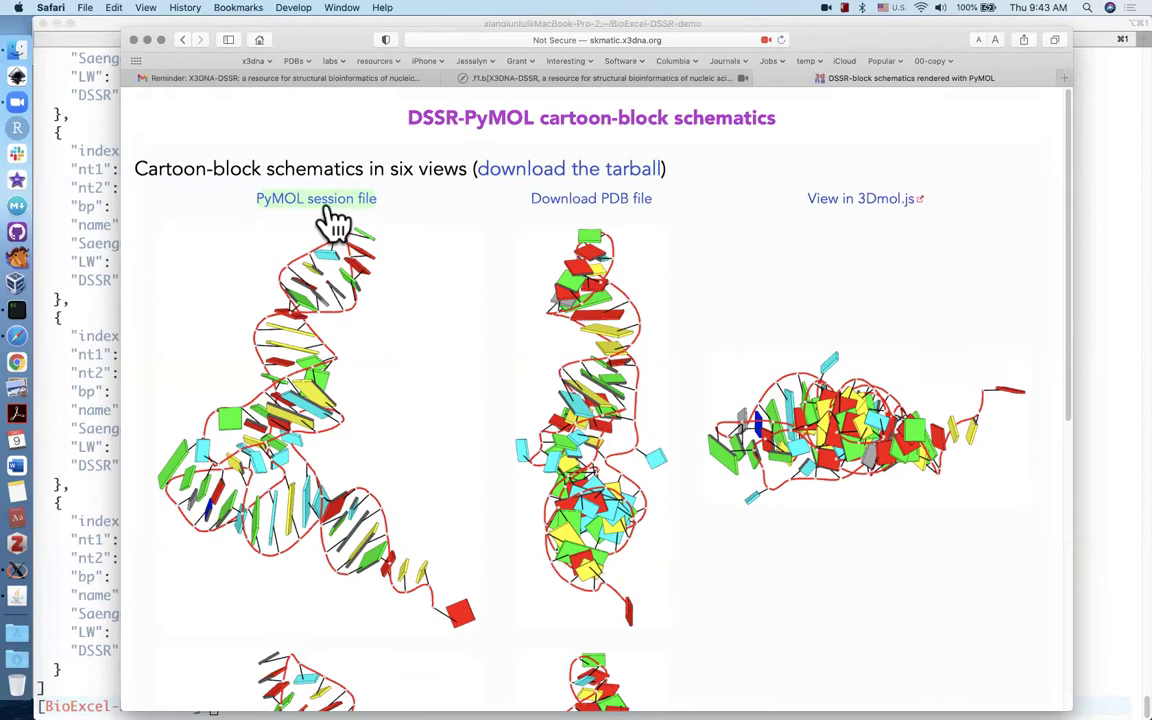
scroll(445, 327, "down", 10)
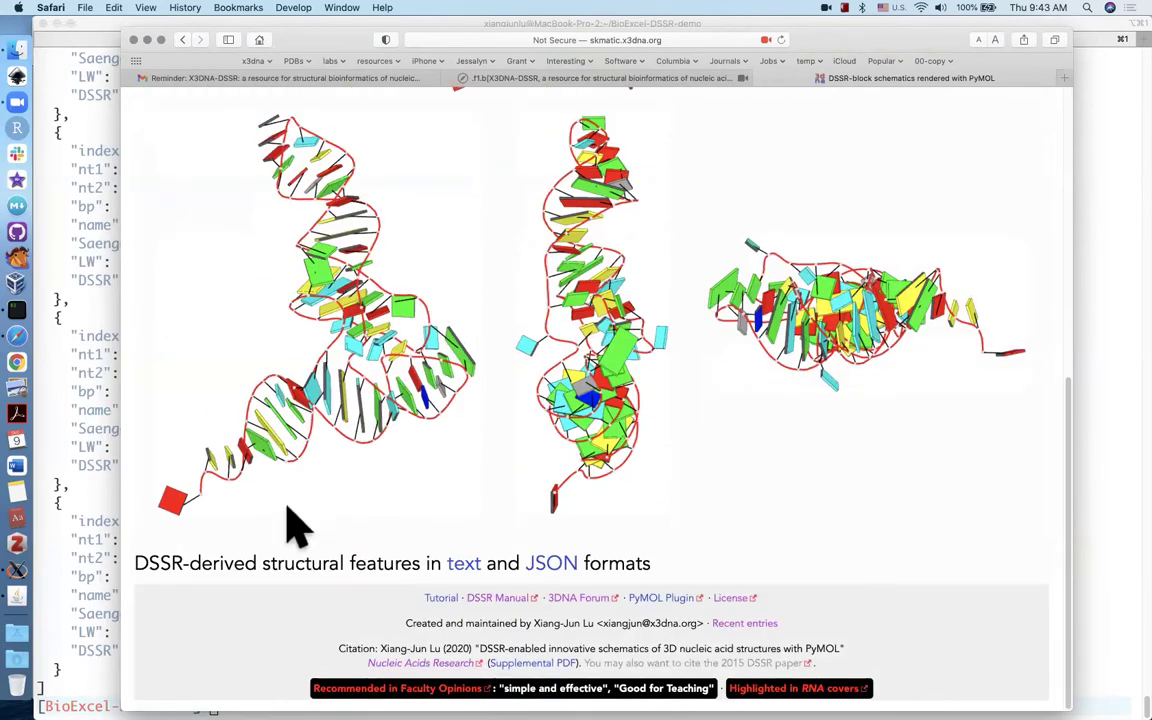
left_click(463, 565)
left_click(183, 40)
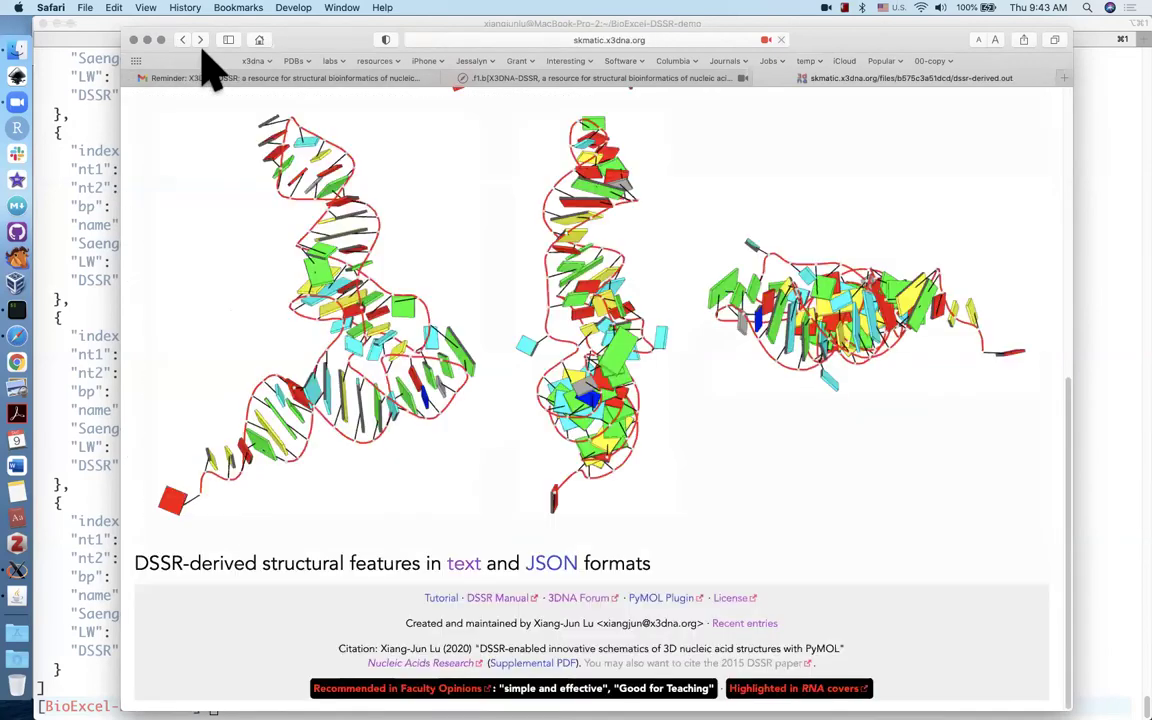
Step: View the JSON output, return to the schematics page, and open a new tab
left_click(552, 565)
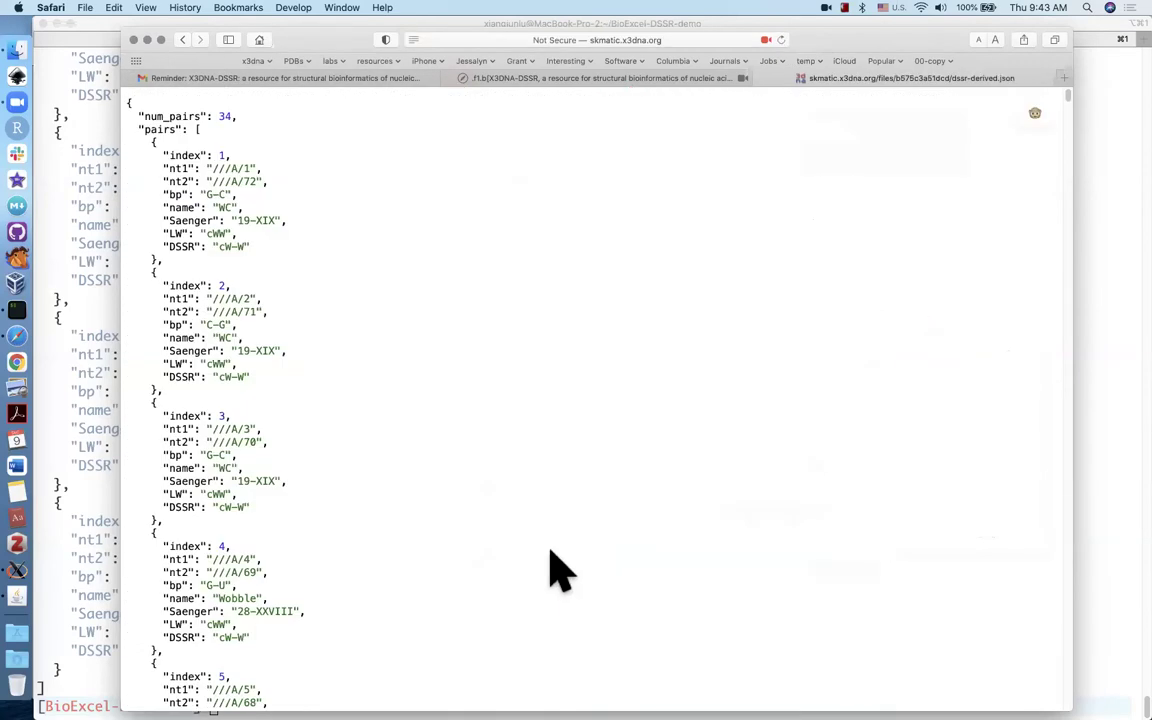
left_click(184, 40)
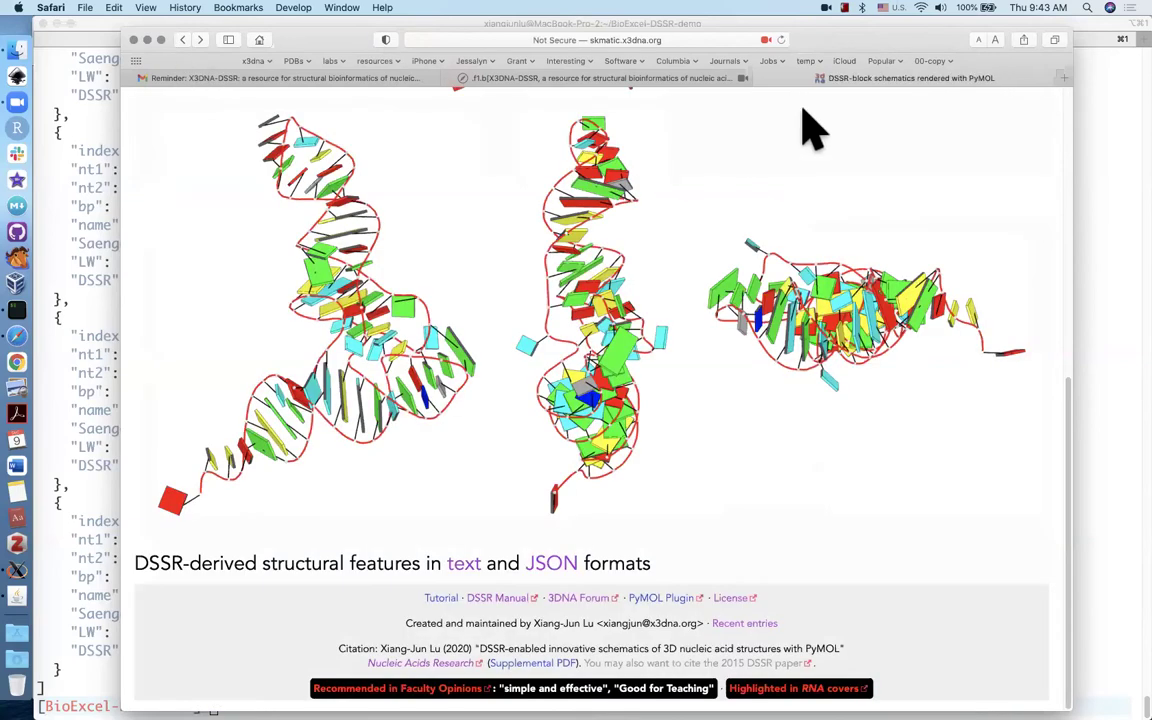
left_click(1062, 78)
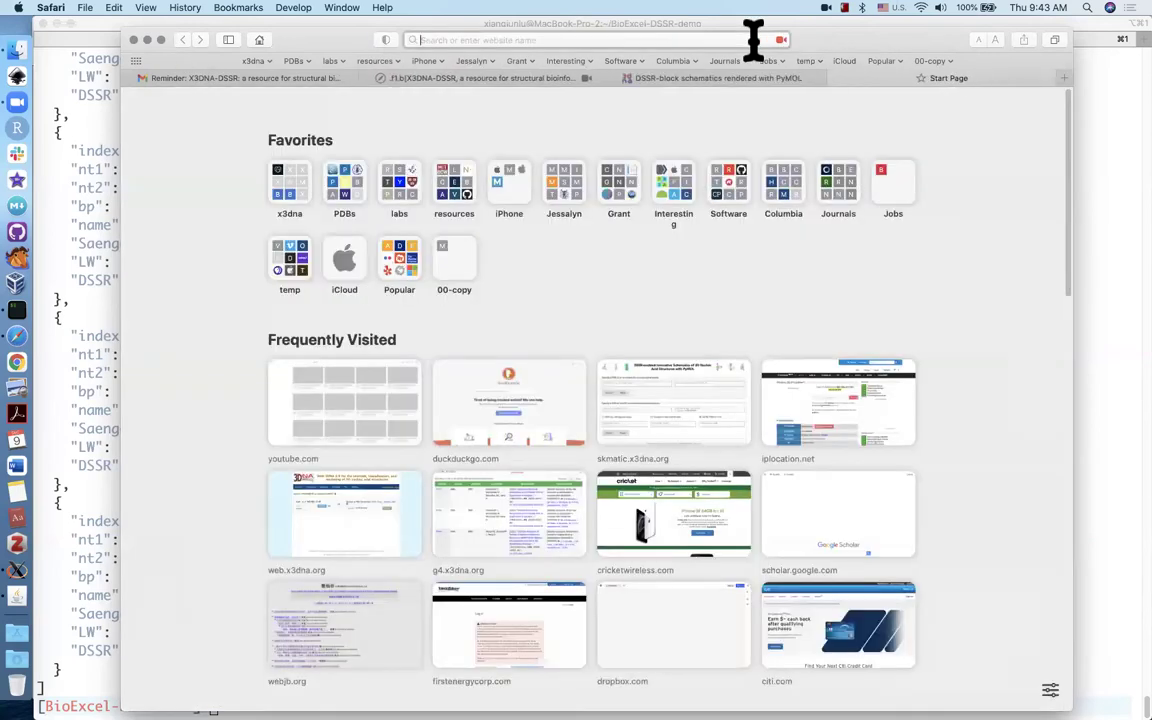
Step: Load DSSR-G4DB via 'g4' and filter its 415 entries by 'aptamer chair' to 22
type("g4.x3dna.org")
key("Return")
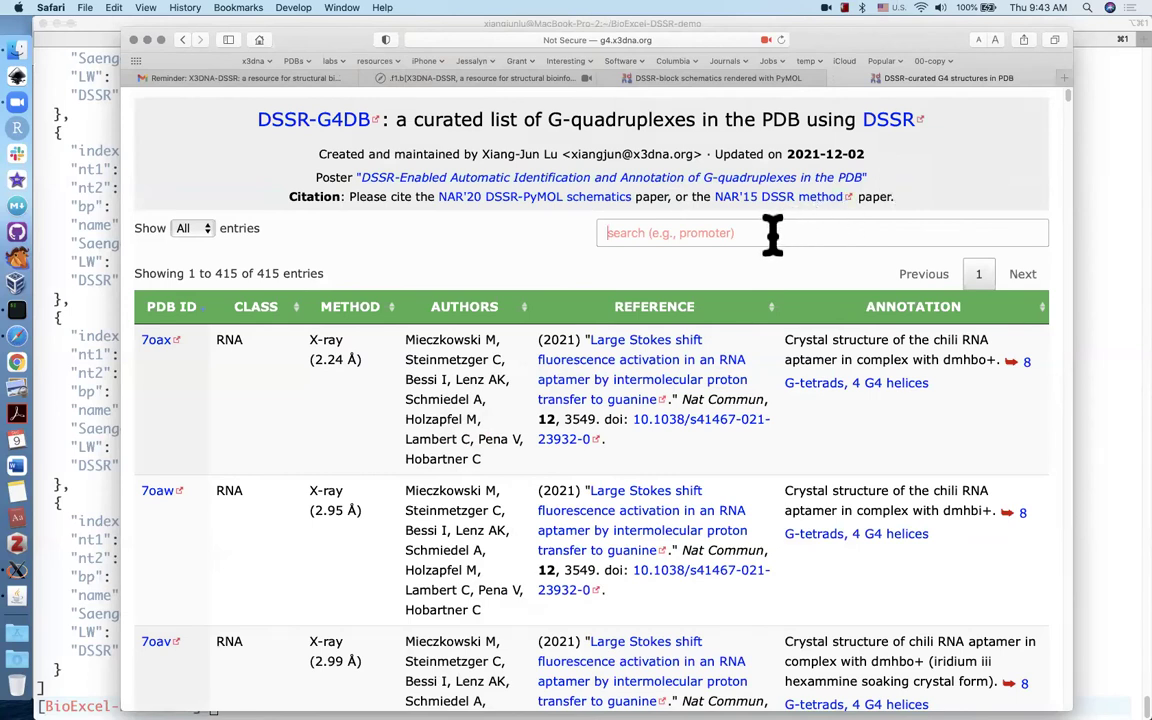
type("aptamer")
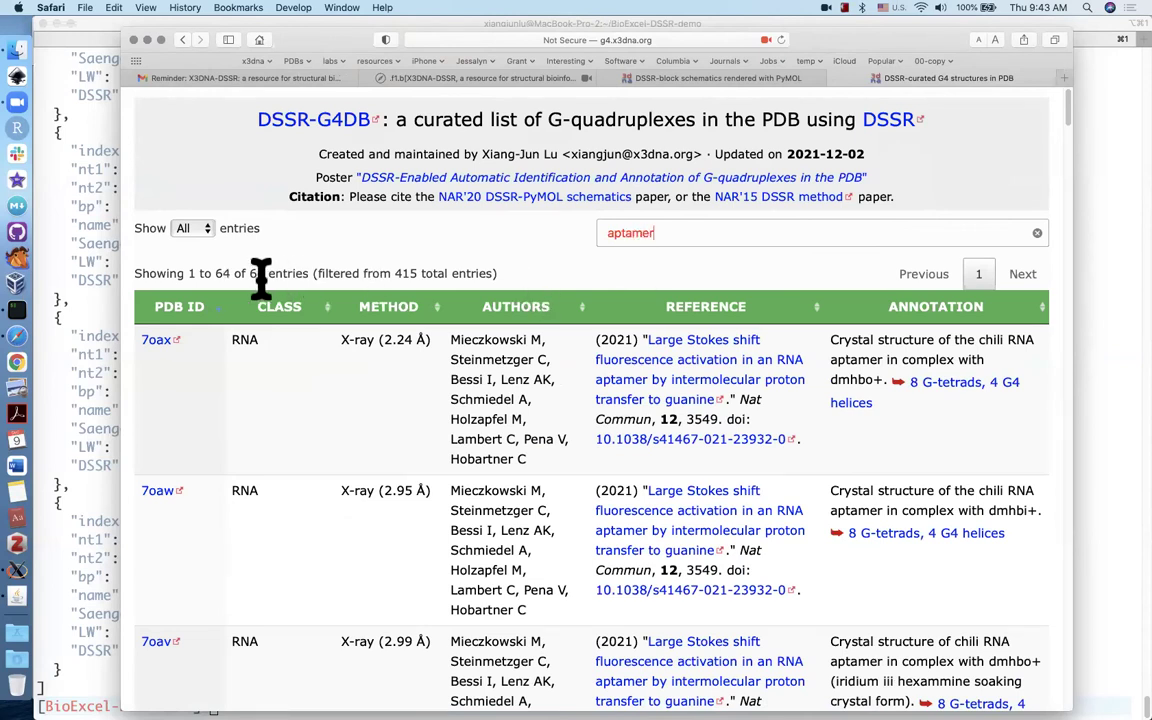
left_click_drag(216, 272, 264, 272)
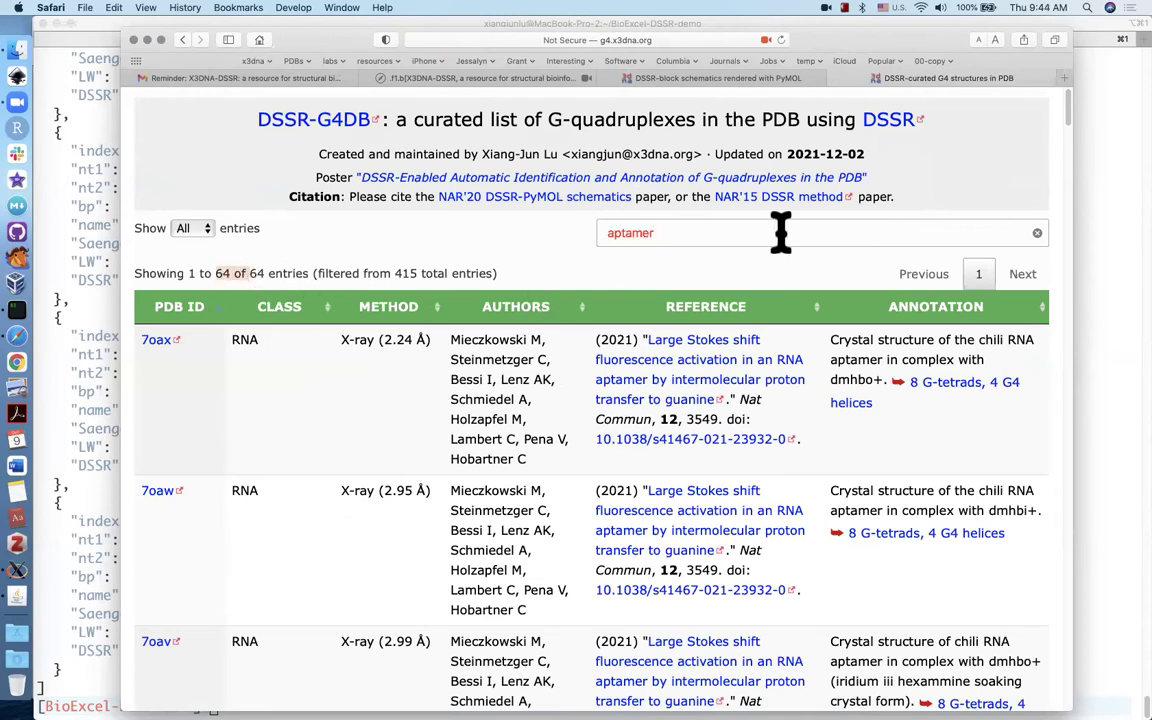
type("amer chair")
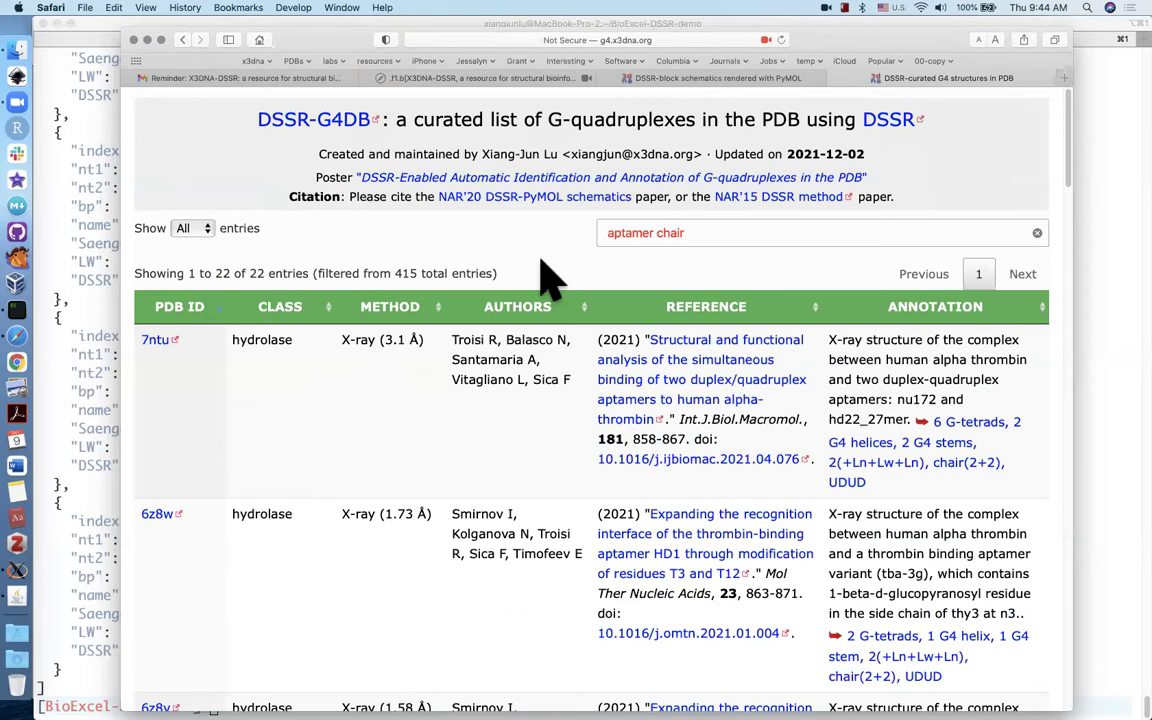
type("x-ray")
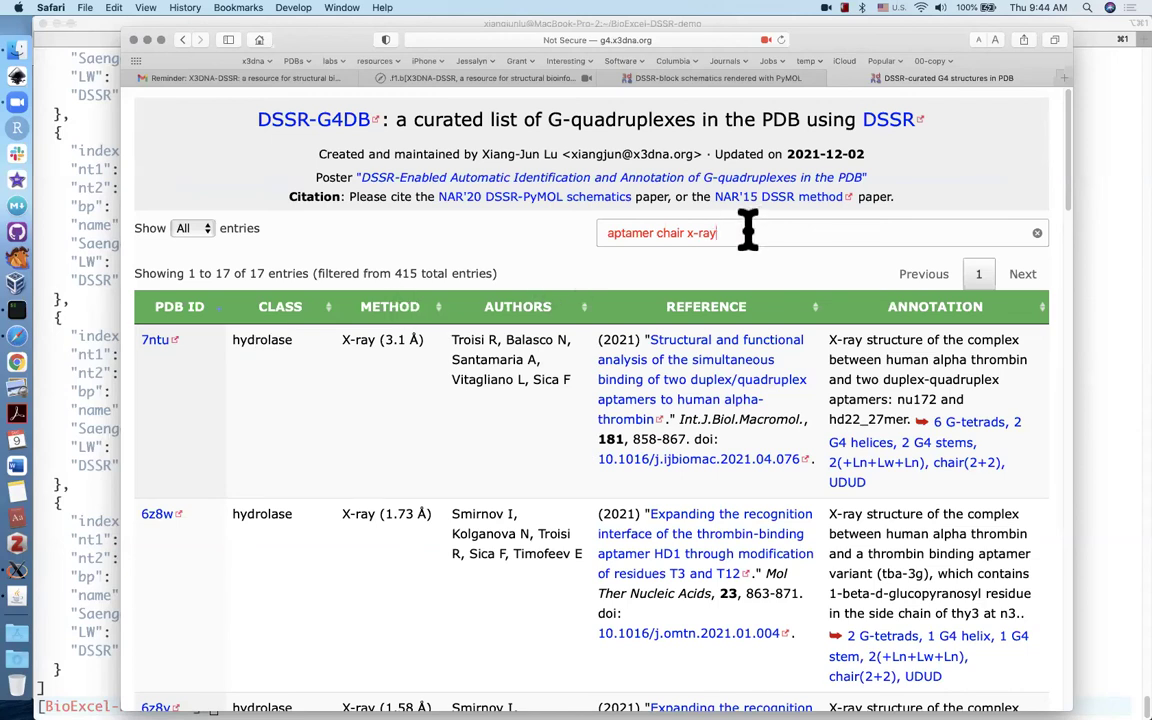
key("BackSpace")
key("BackSpace")
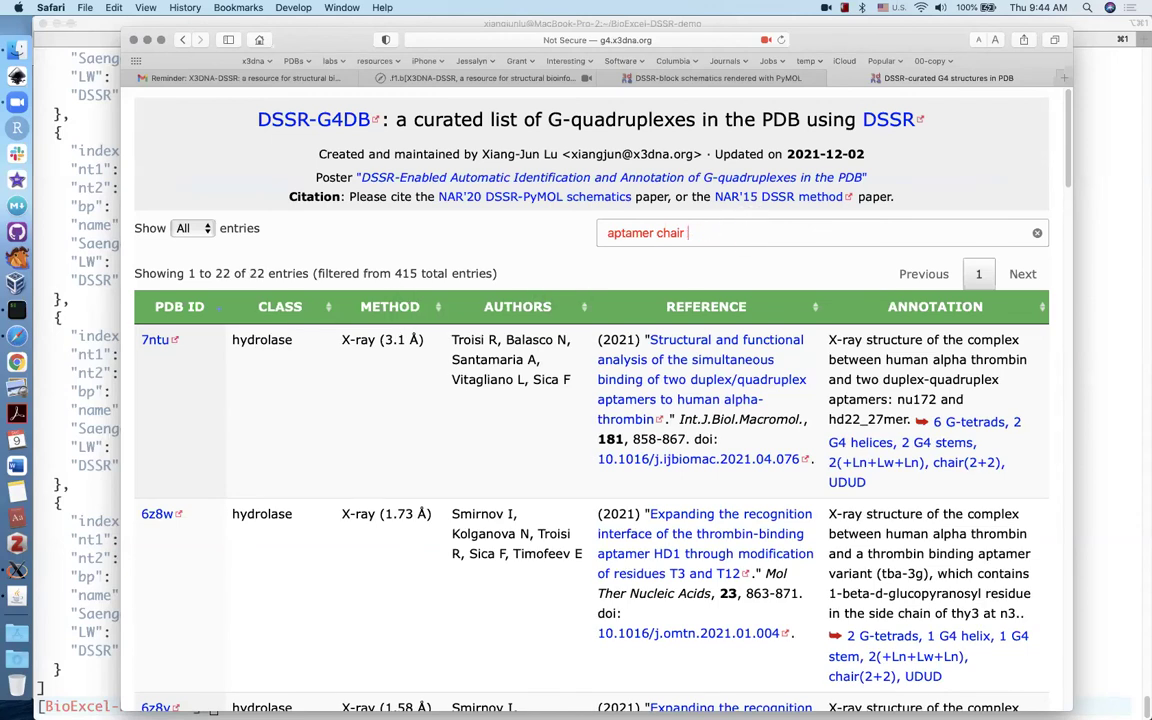
Step: Reverse-sort the 'aptamer chair' entries by Annotation and open entry 4lz4's G4 details
left_click(922, 320)
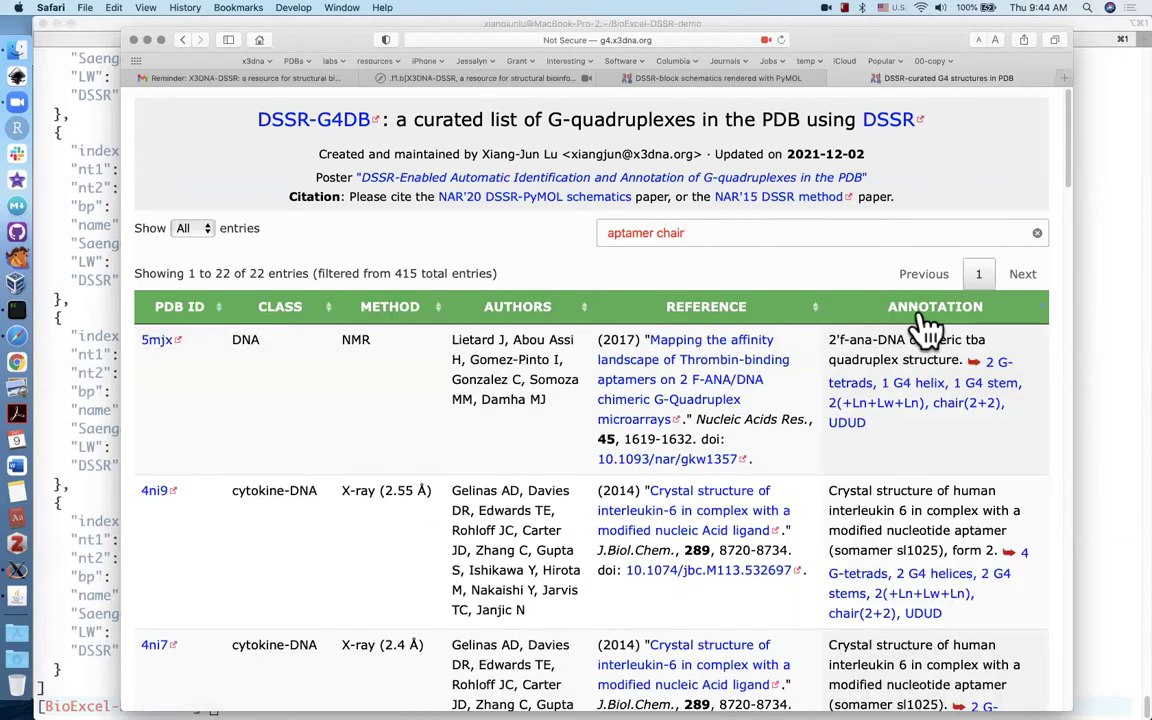
left_click(922, 318)
scroll(913, 465, "down", 2)
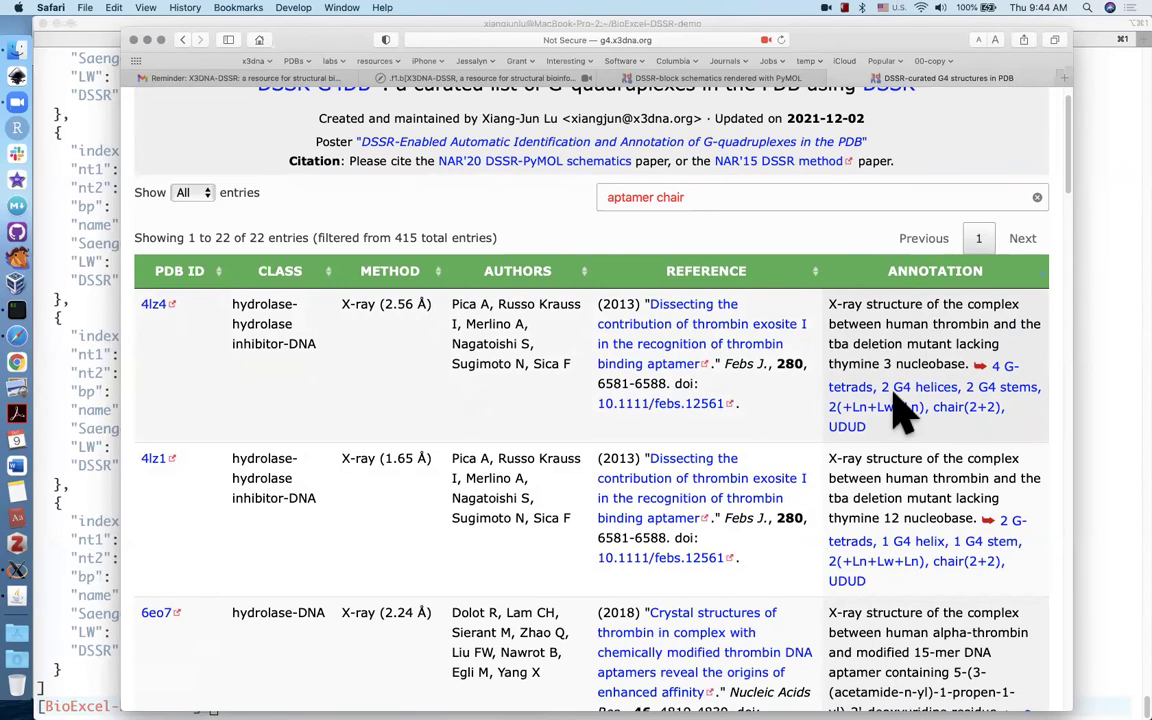
left_click(822, 405)
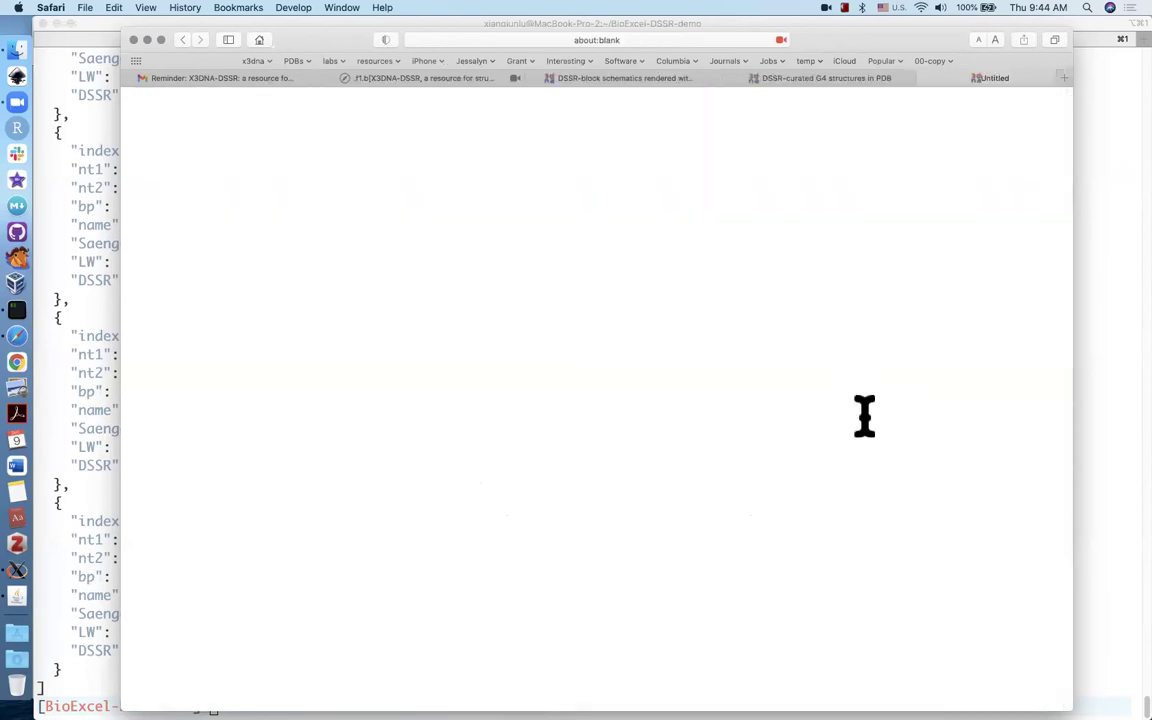
Step: View the 4lz4 Helix#1 stacking diagram at full resolution, then return to the G4-helix details
scroll(748, 478, "down", 5)
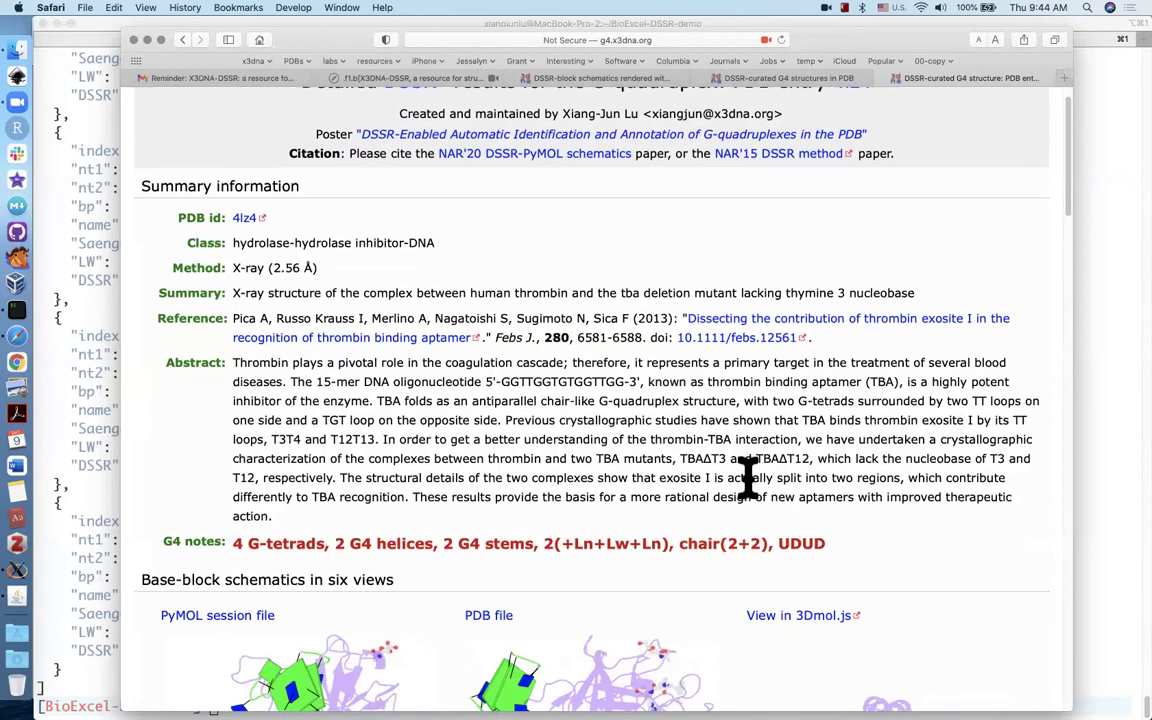
scroll(515, 460, "down", 12)
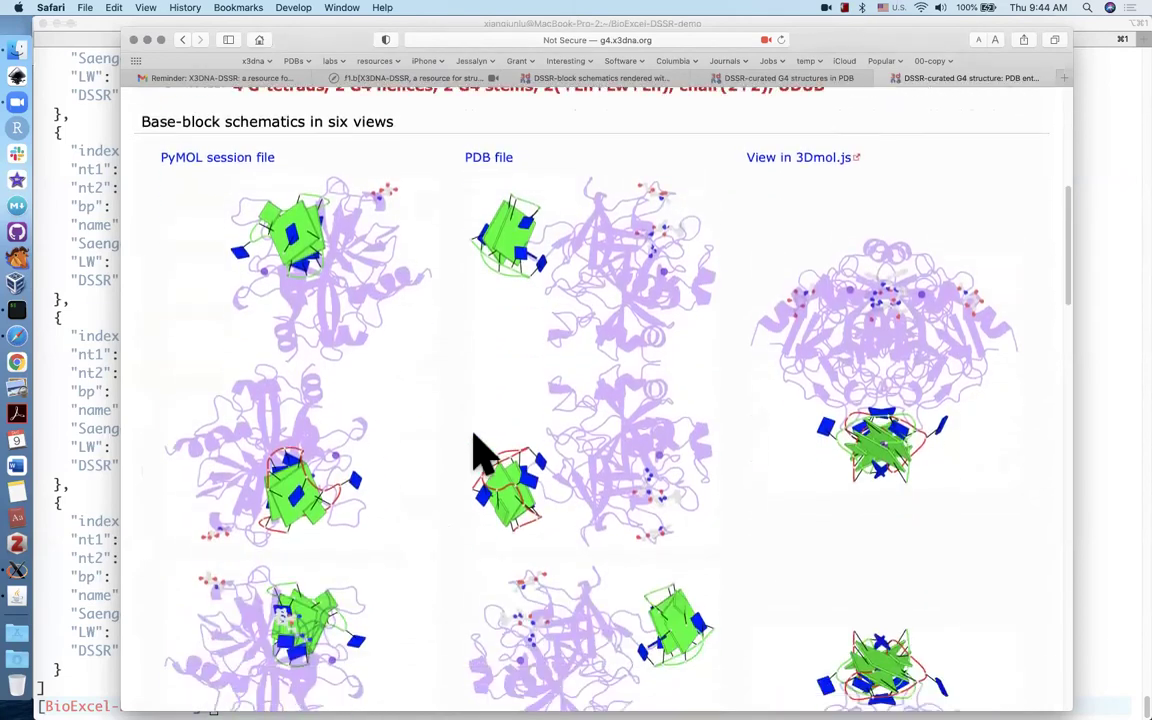
scroll(481, 455, "down", 10)
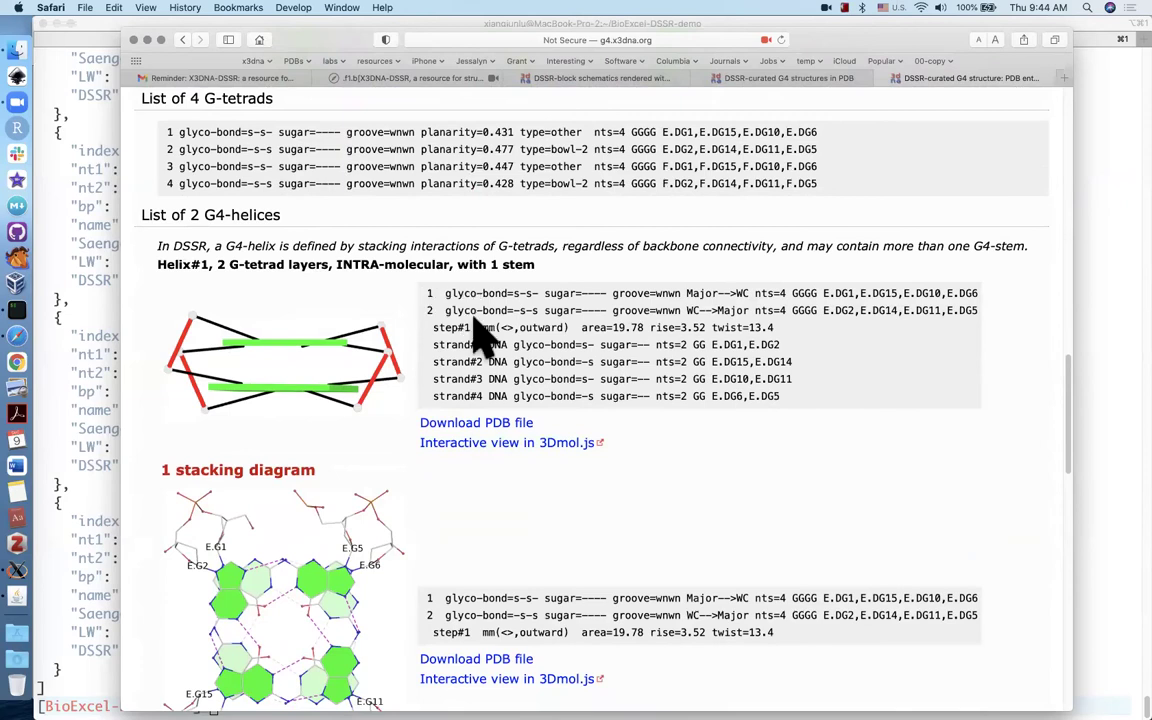
scroll(355, 406, "down", 5)
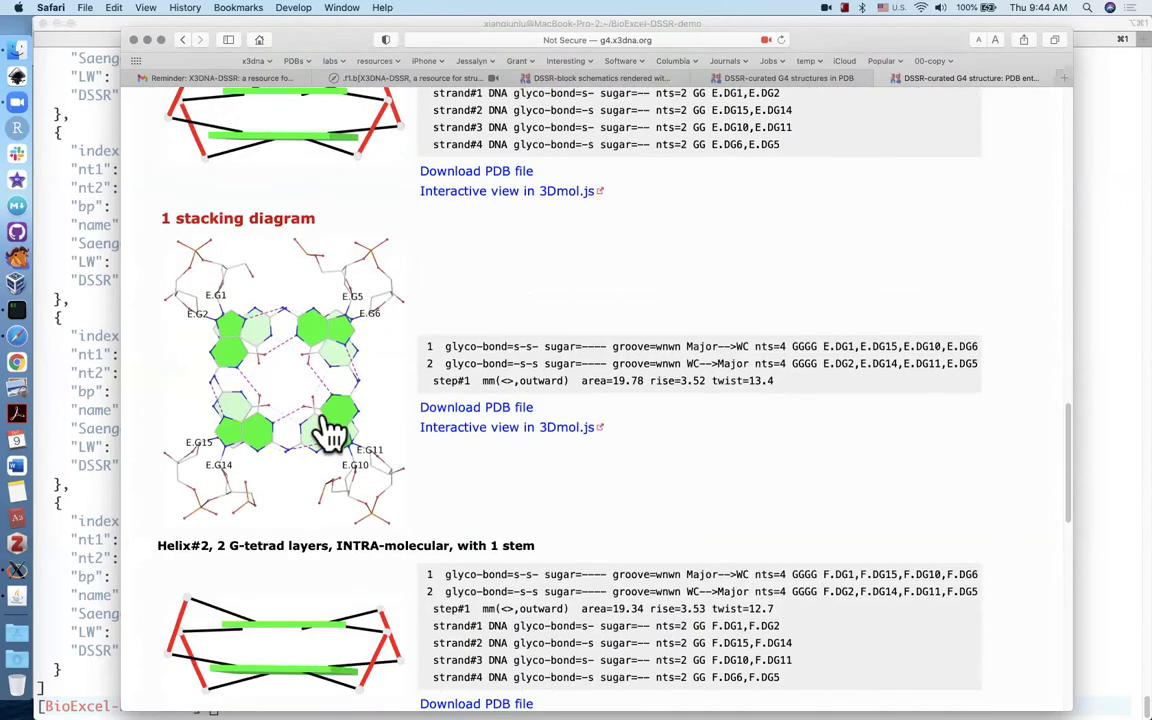
left_click(325, 430)
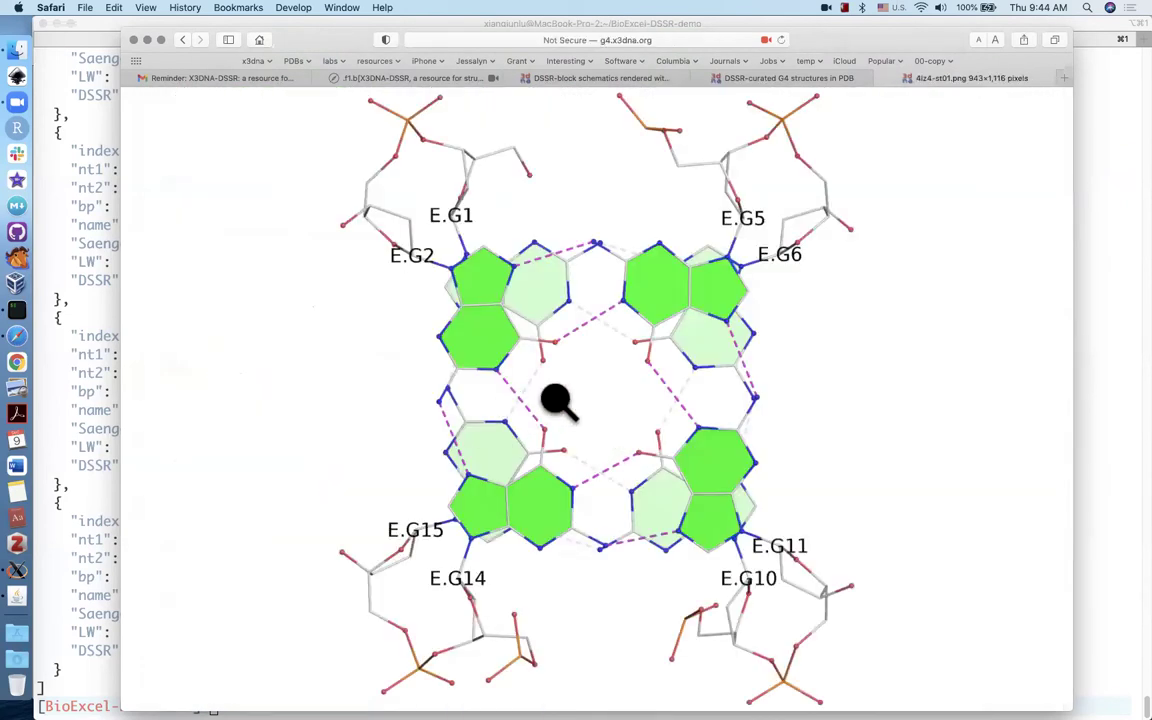
left_click(640, 410)
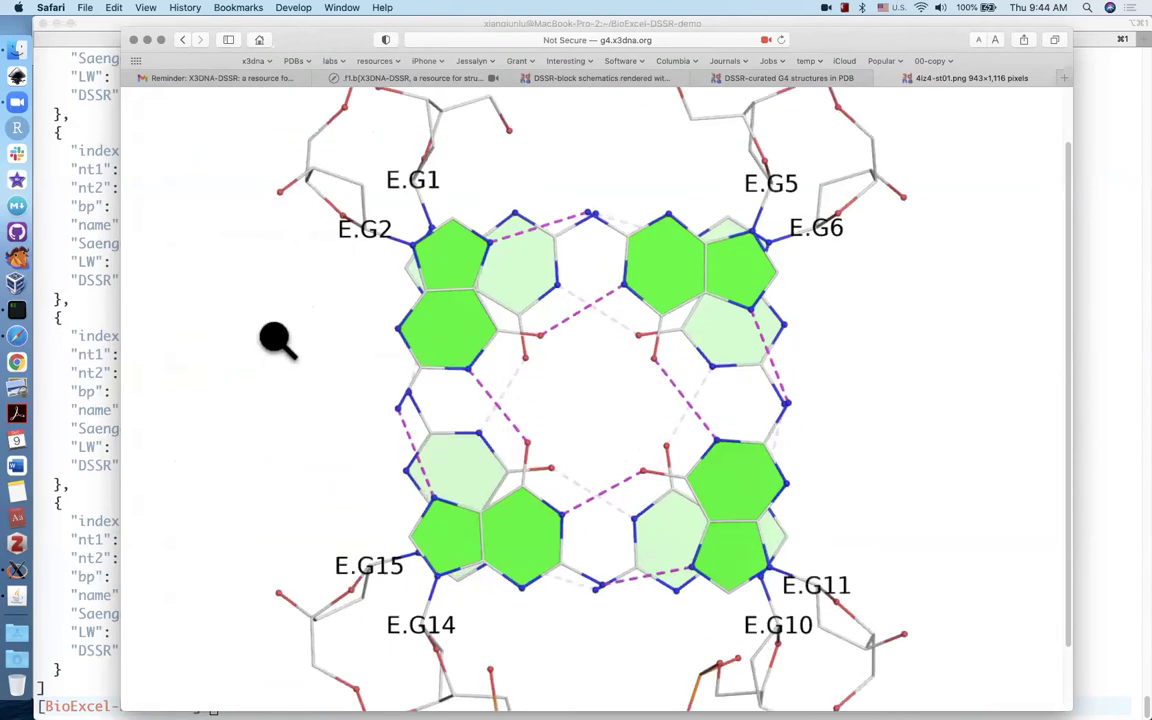
left_click(183, 40)
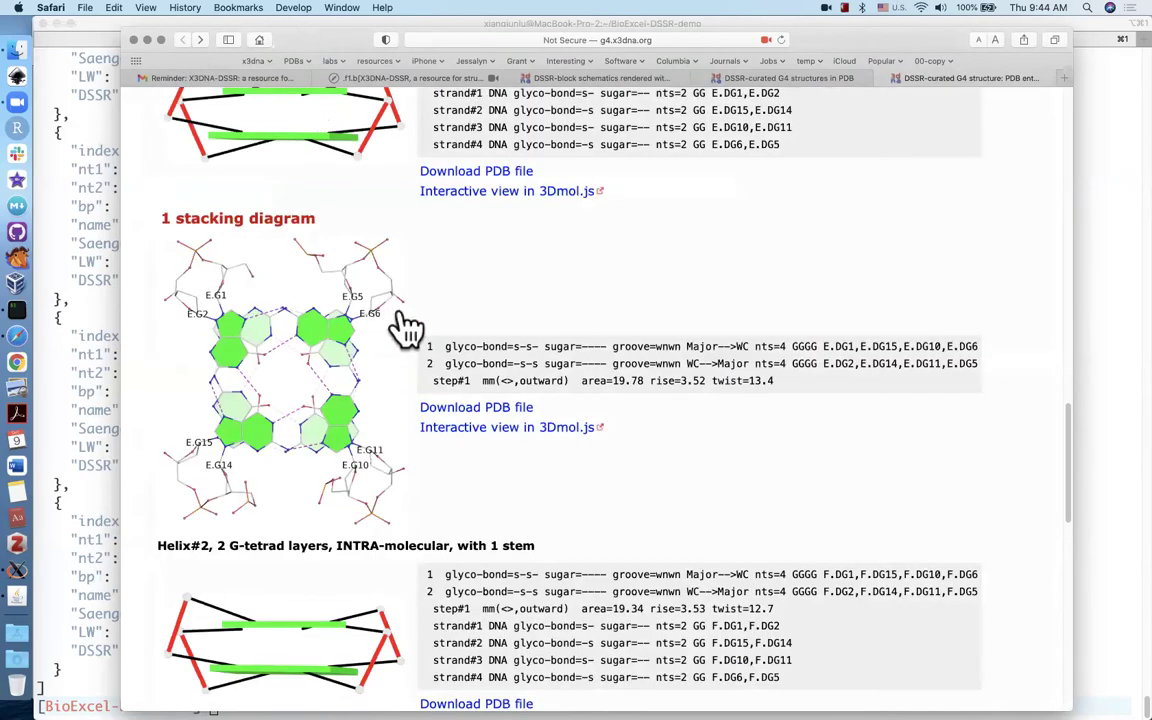
scroll(630, 500, "down", 10)
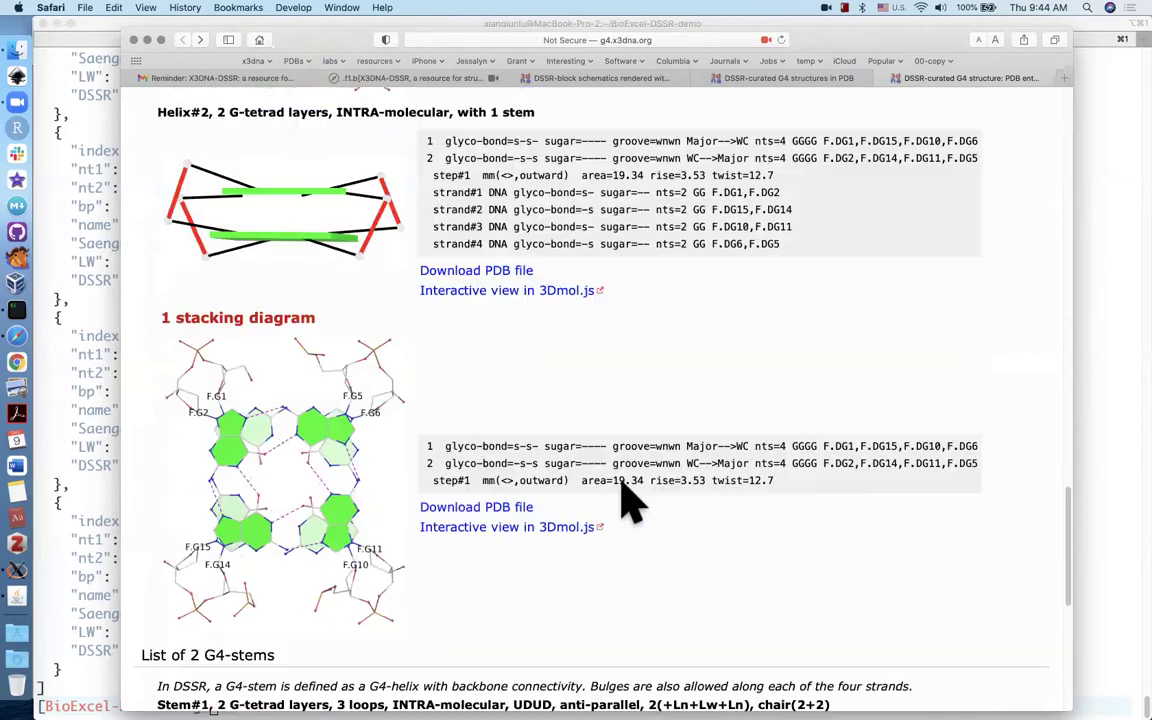
Step: Highlight Stem#2's 2(+Ln+Lw+Ln) label and its step and strand lines
scroll(630, 500, "down", 2)
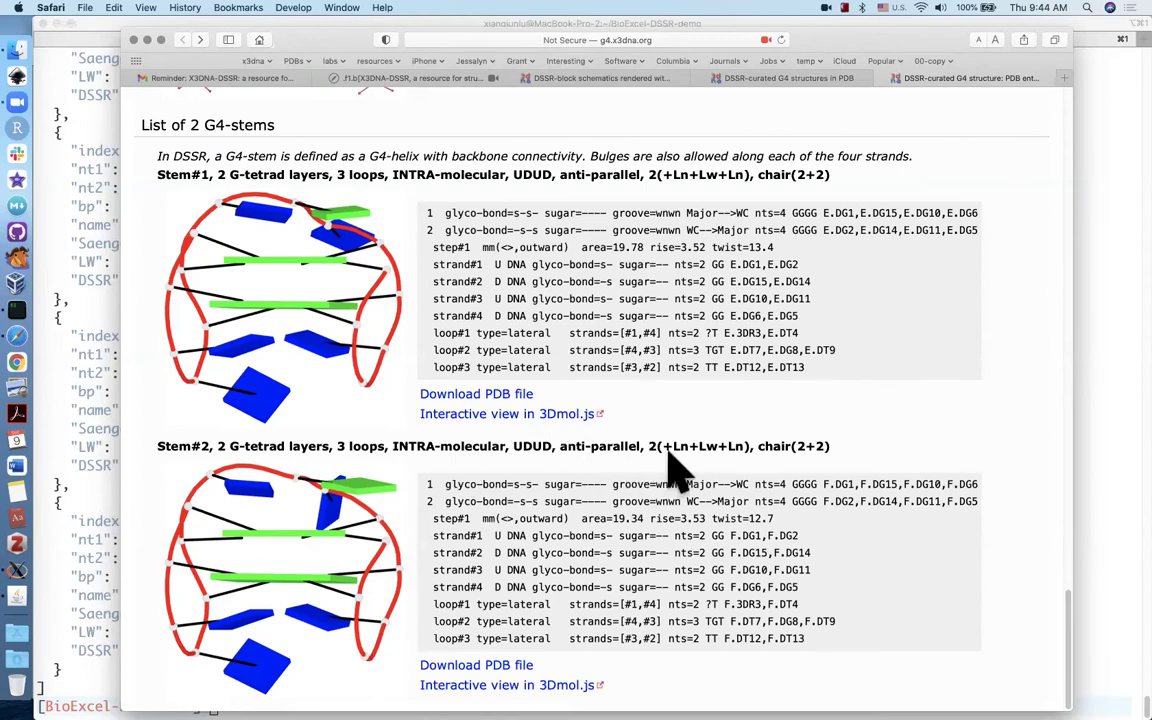
left_click_drag(649, 446, 752, 446)
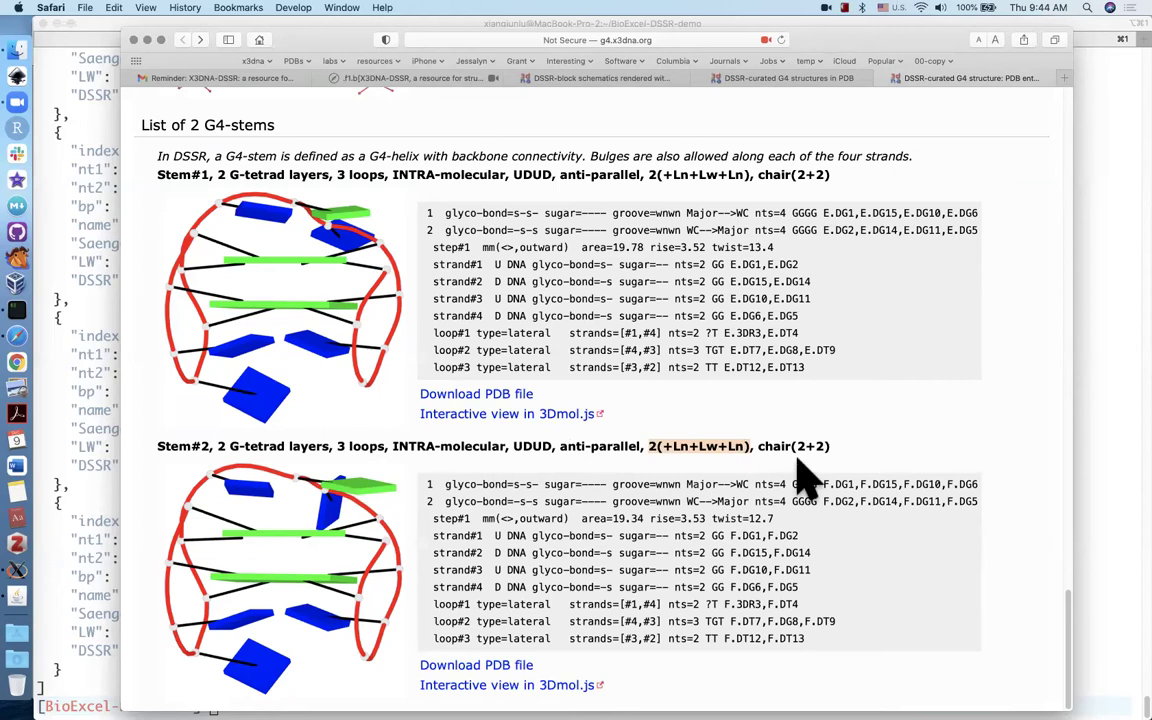
left_click(778, 446)
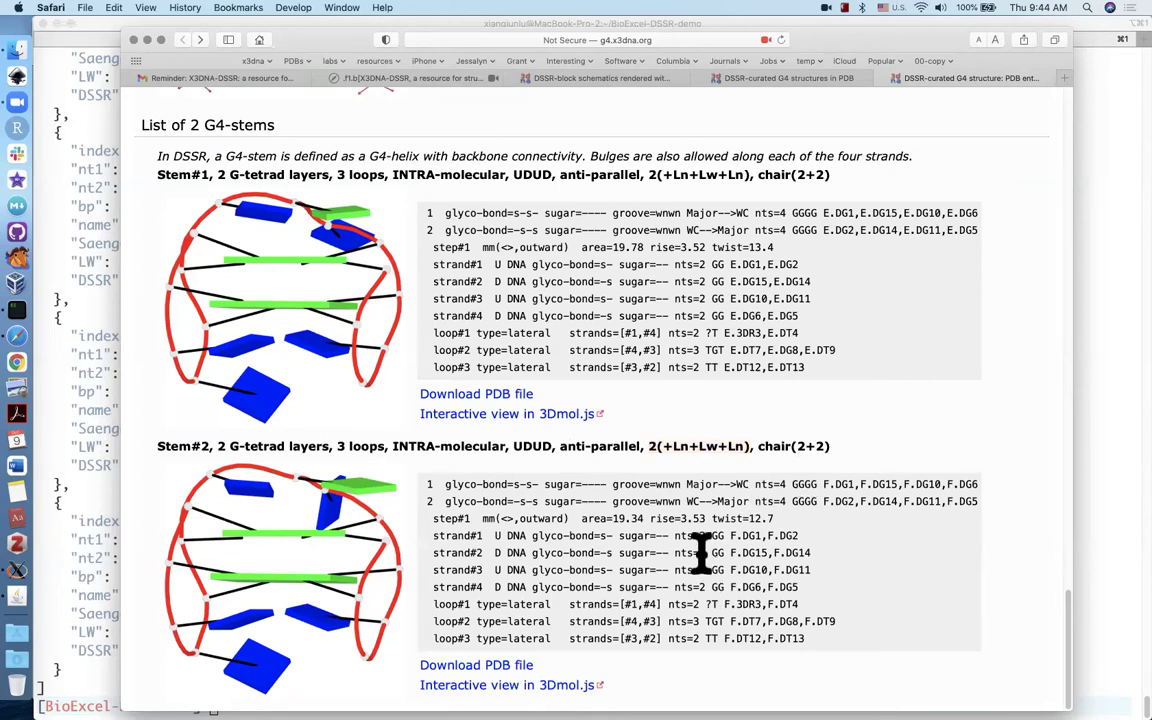
left_click_drag(420, 501, 850, 621)
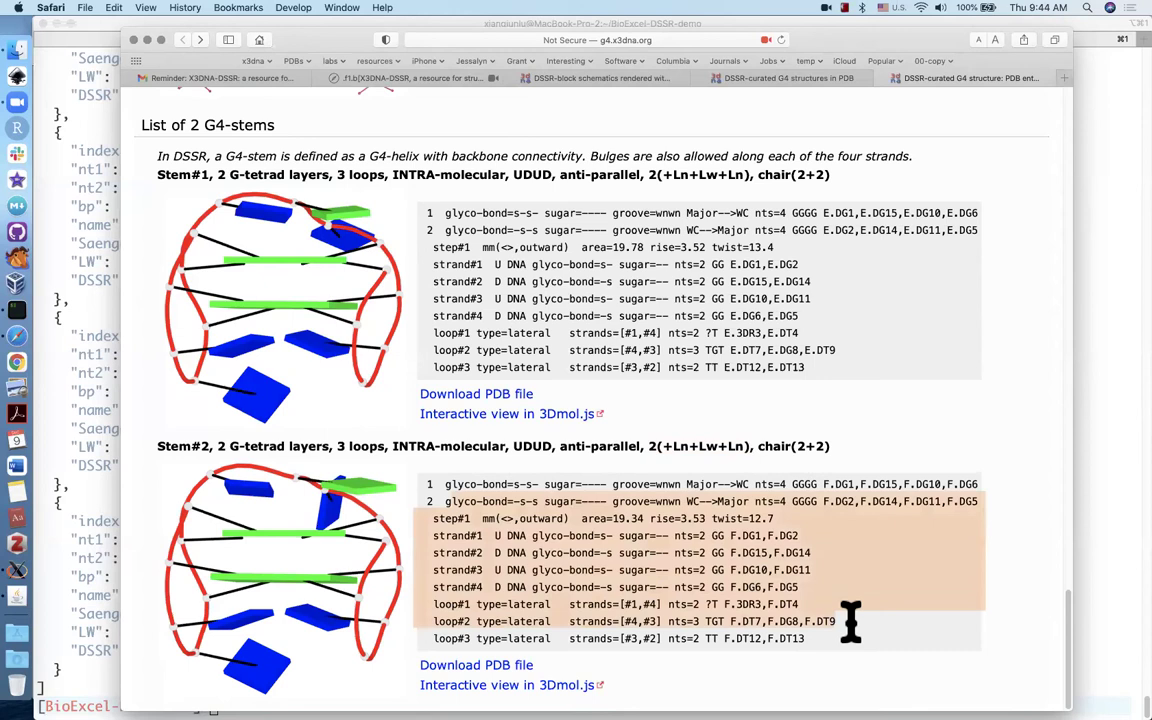
left_click(850, 621)
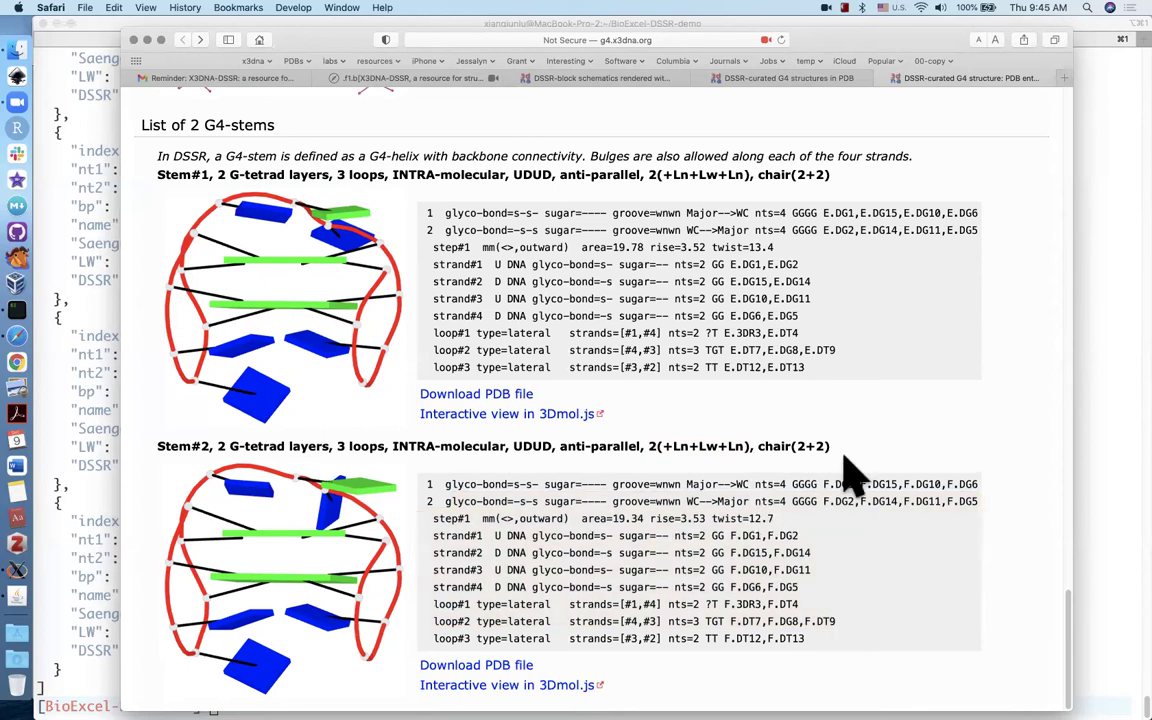